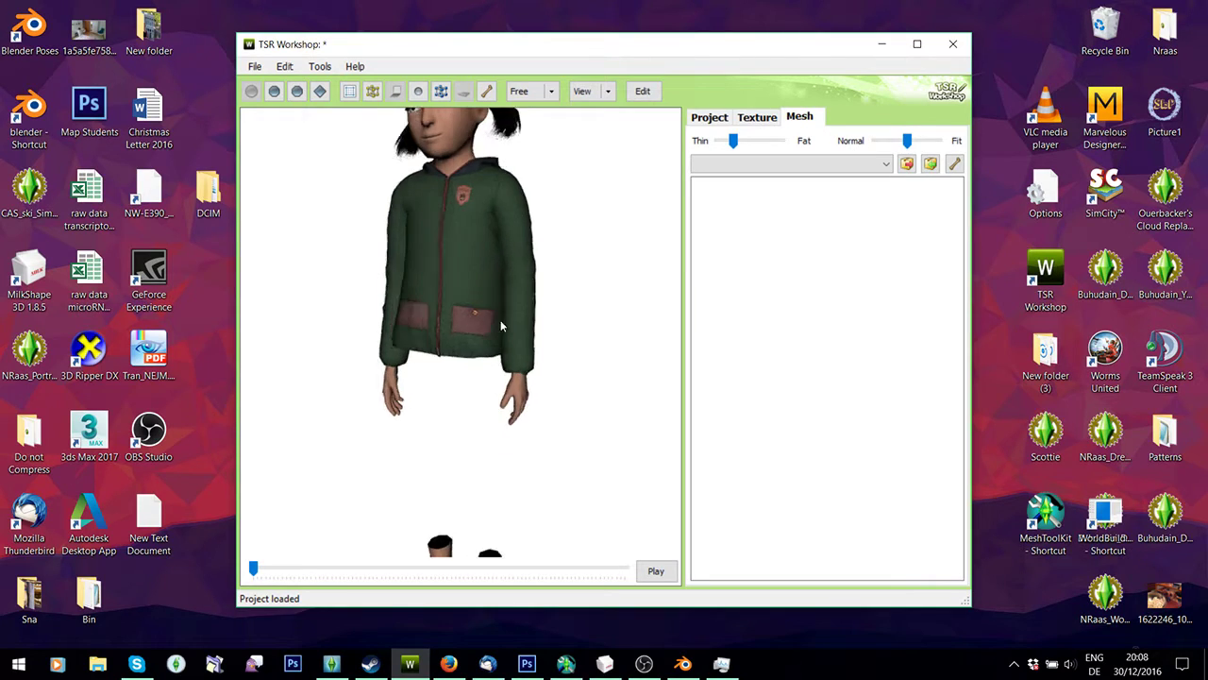
pyautogui.click(711, 118)
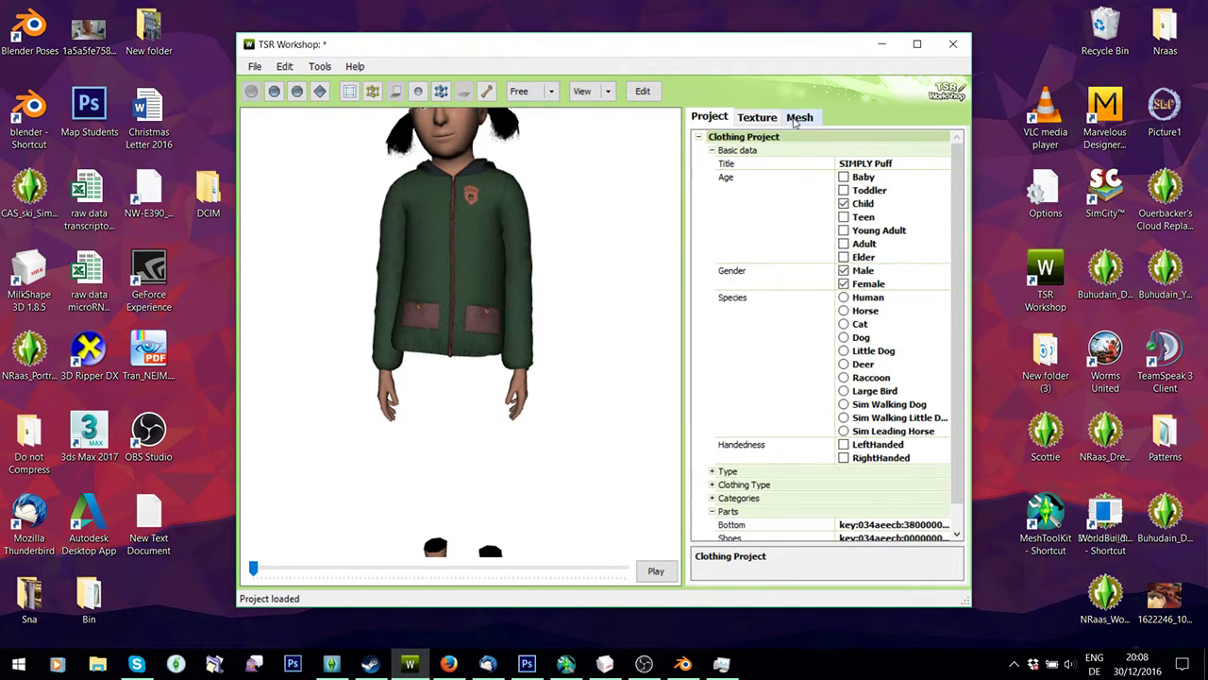
pyautogui.click(799, 117)
pyautogui.moveTo(476, 252); pyautogui.dragTo(497, 250)
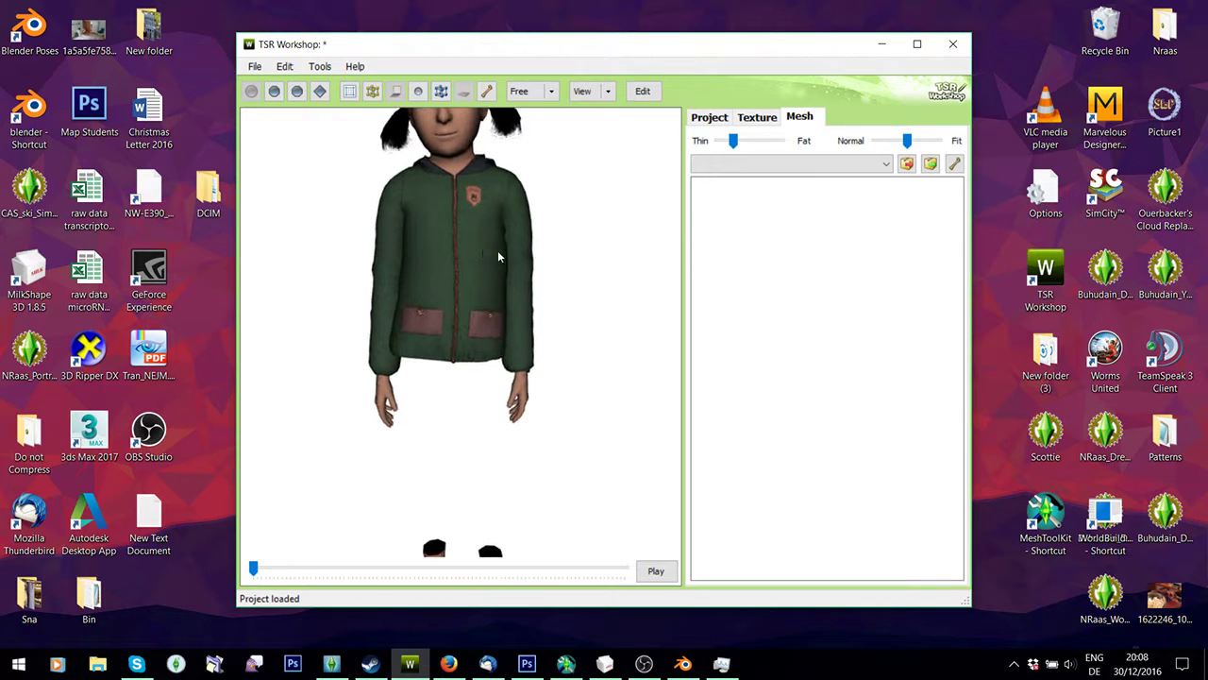
# Switch to Mesh Toolkit and choose PuffB2.wso as the WSO mesh to morph for auto-created morphs.
pyautogui.click(566, 664)
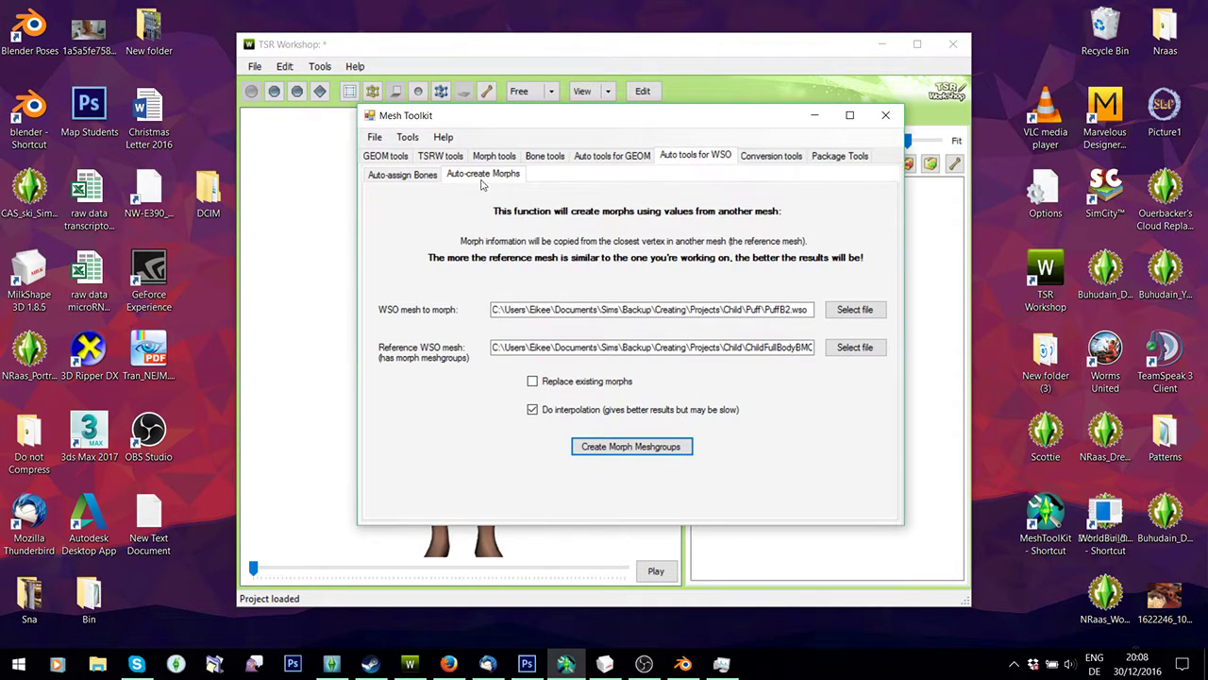
pyautogui.click(855, 309)
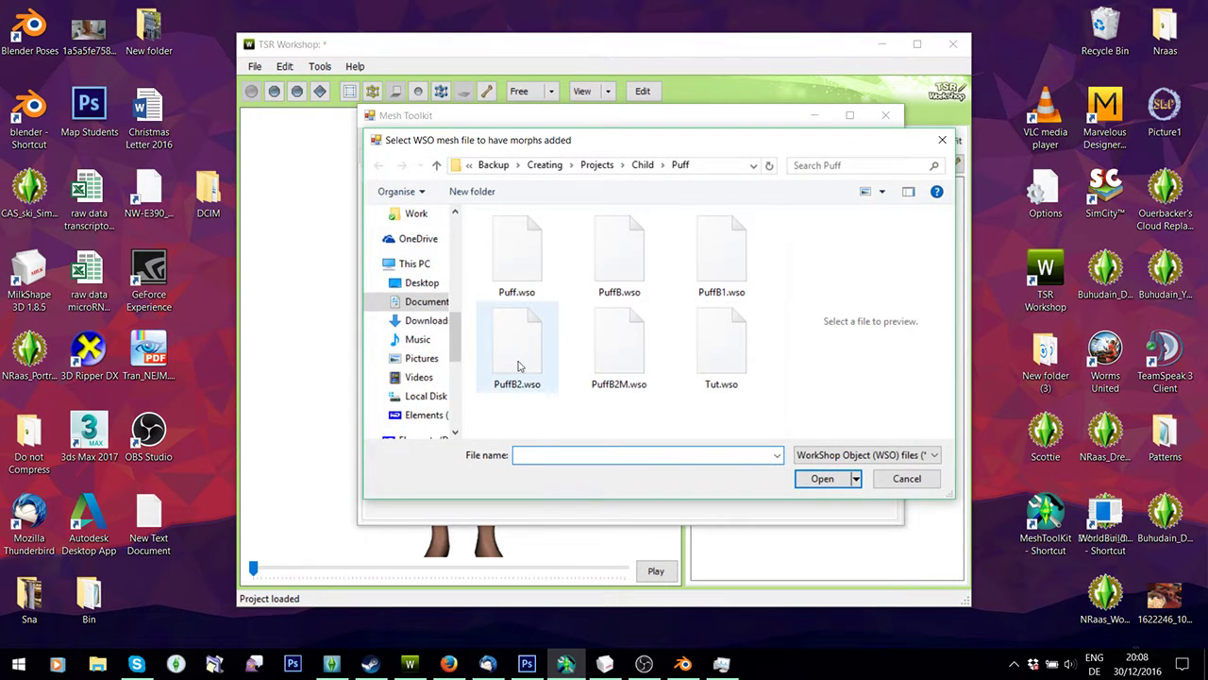
pyautogui.click(519, 364)
pyautogui.doubleClick(528, 357)
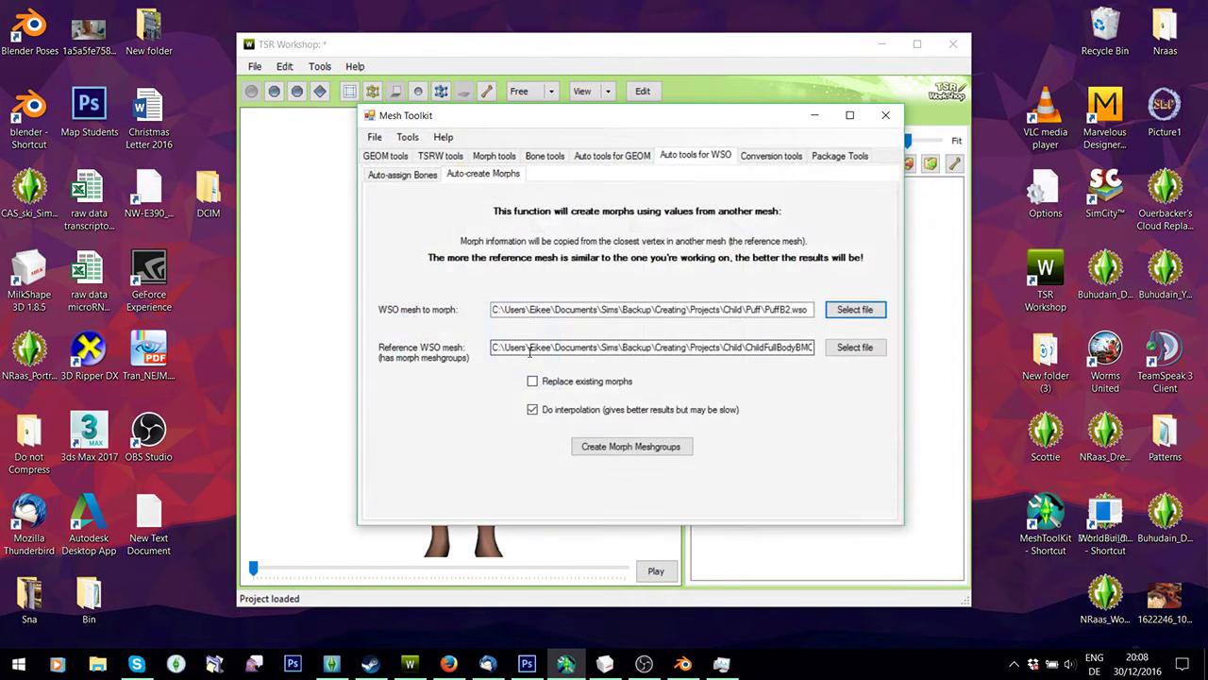
# Choose ChildFullBodyBMONLYFAT.wso from the Child projects folder as the reference WSO mesh.
pyautogui.click(849, 349)
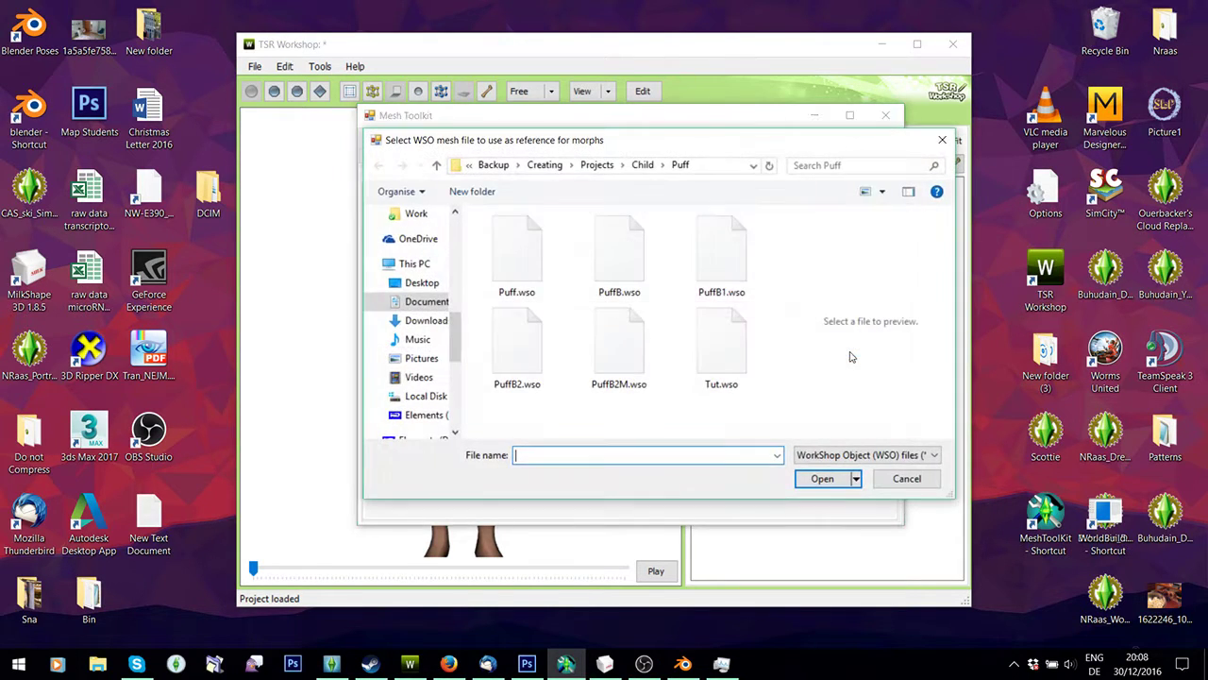
pyautogui.click(642, 165)
pyautogui.scroll(-5, 612, 299)
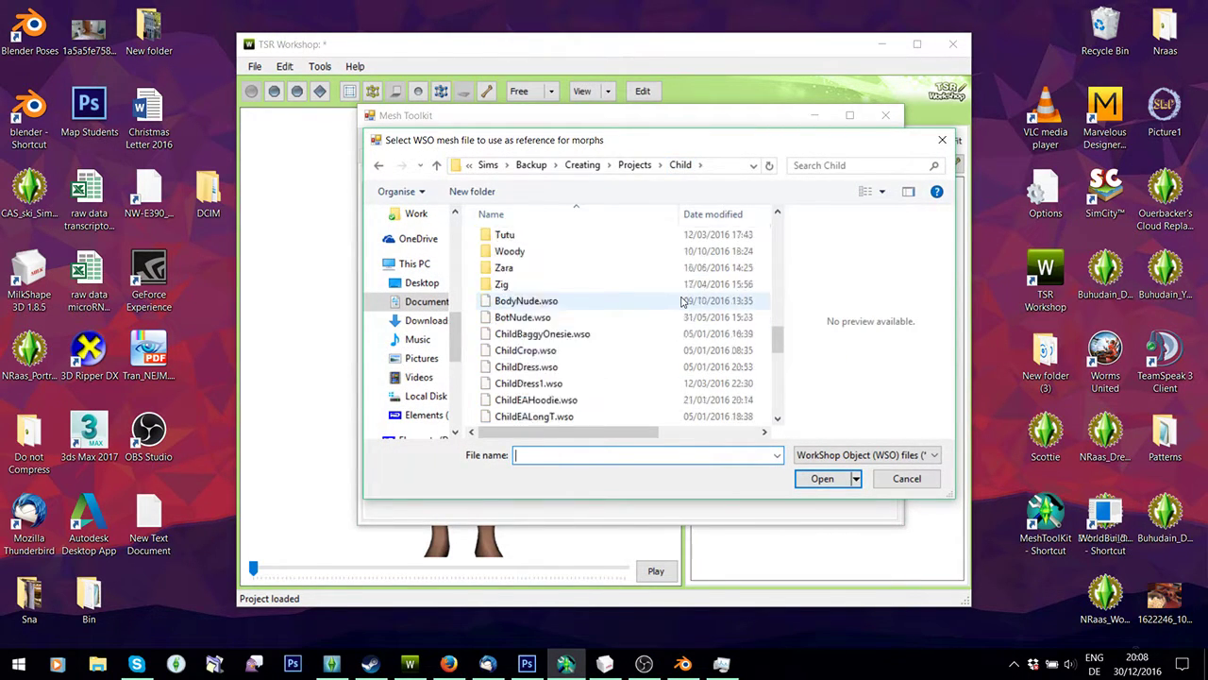
pyautogui.scroll(-3, 612, 299)
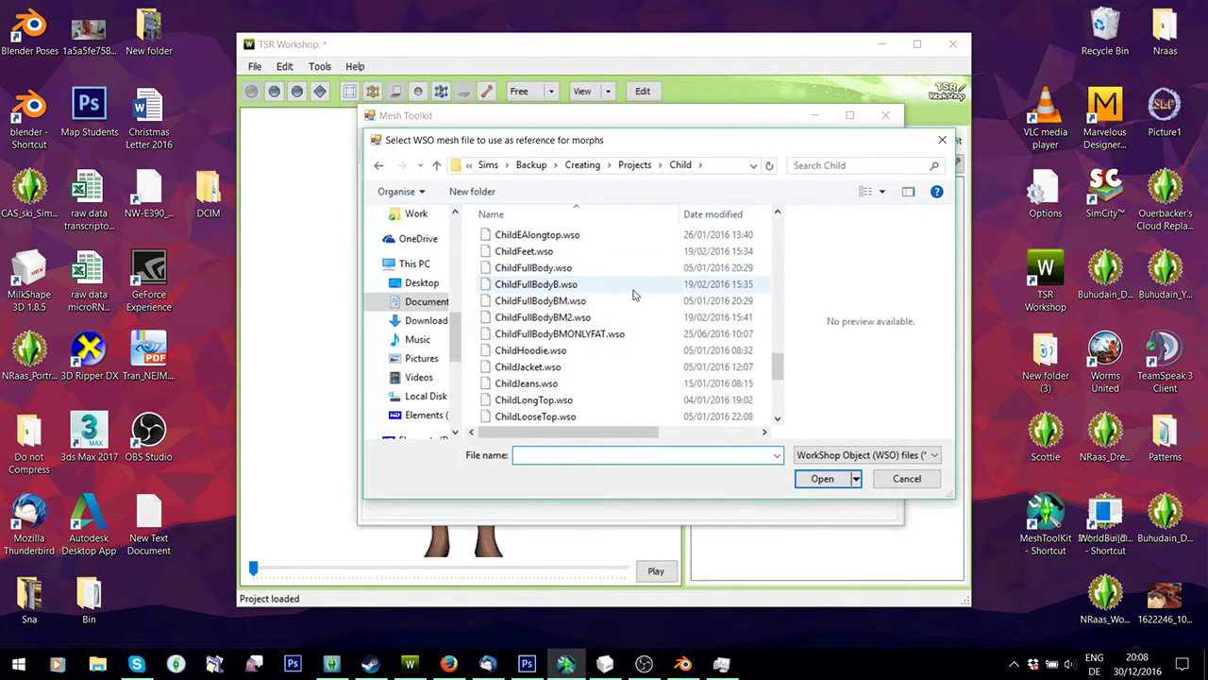
pyautogui.doubleClick(546, 338)
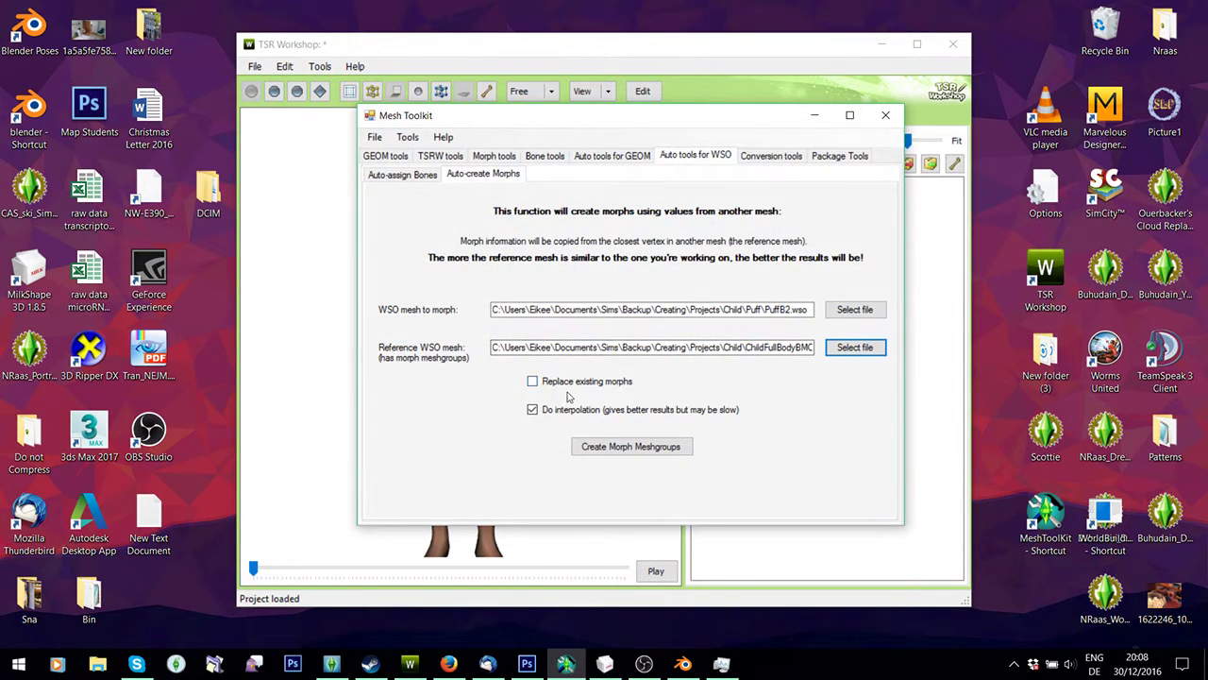
# Create the morph meshgroups and save the result over PuffB2M.wso in the Puff folder.
pyautogui.click(623, 451)
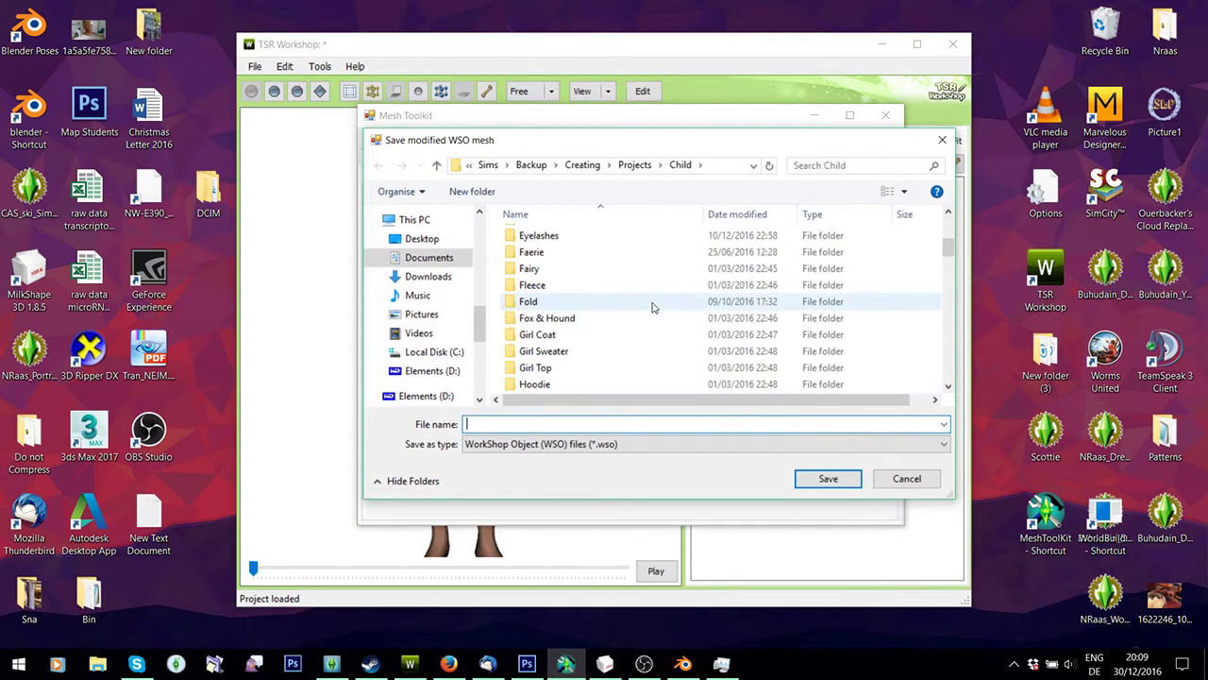
pyautogui.scroll(-5, 652, 307)
pyautogui.click(532, 353)
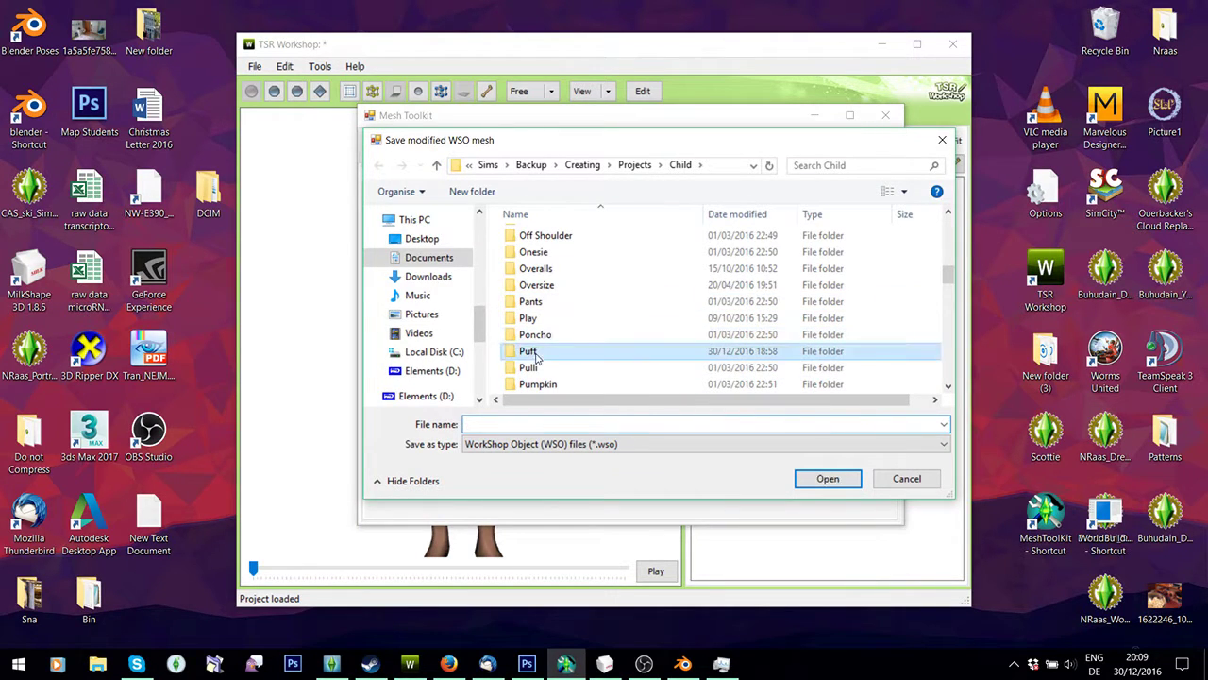
pyautogui.doubleClick(534, 354)
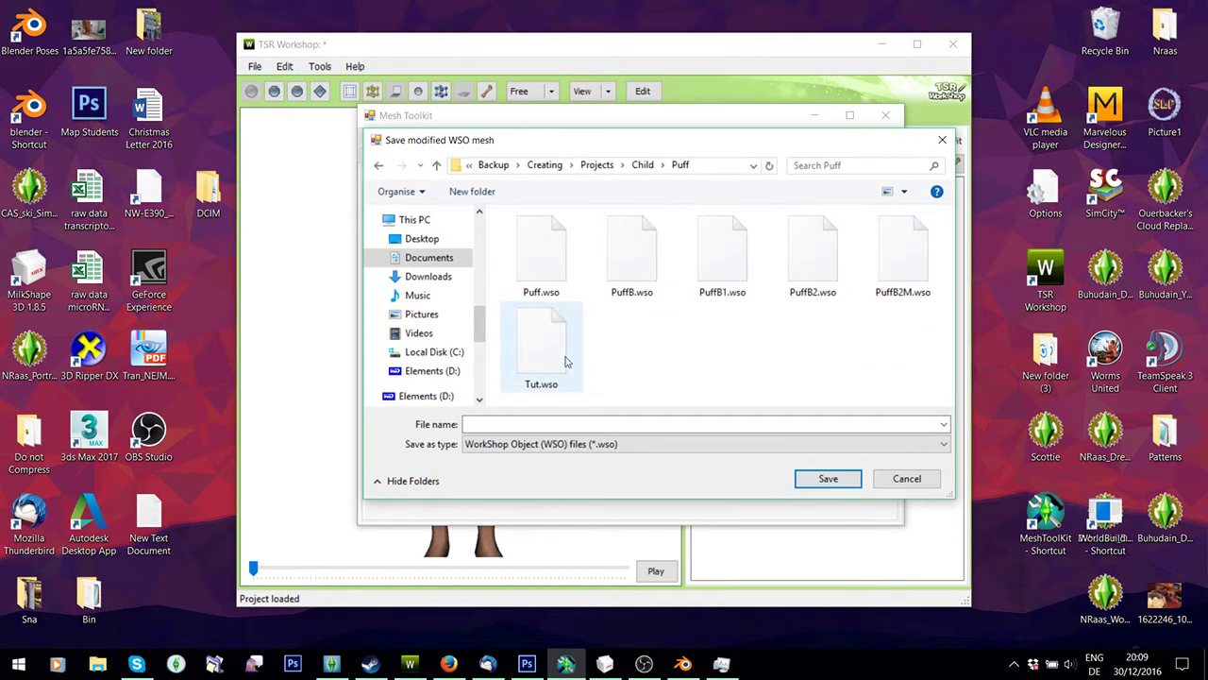
pyautogui.click(898, 278)
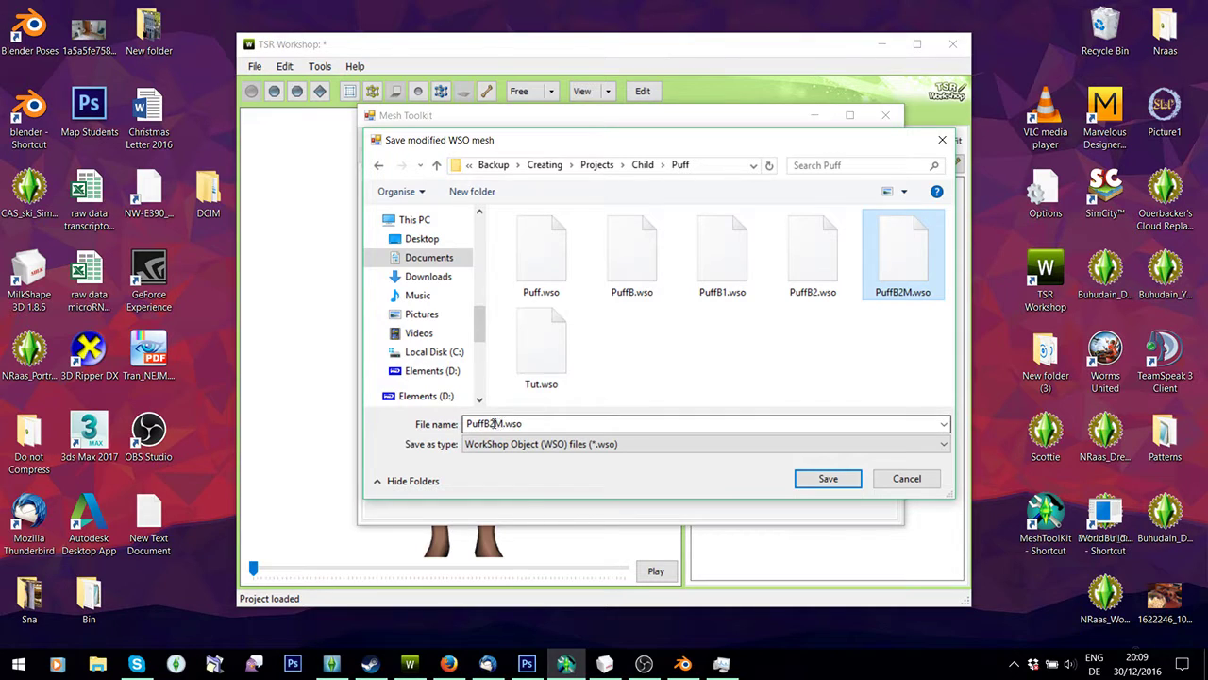
pyautogui.click(825, 478)
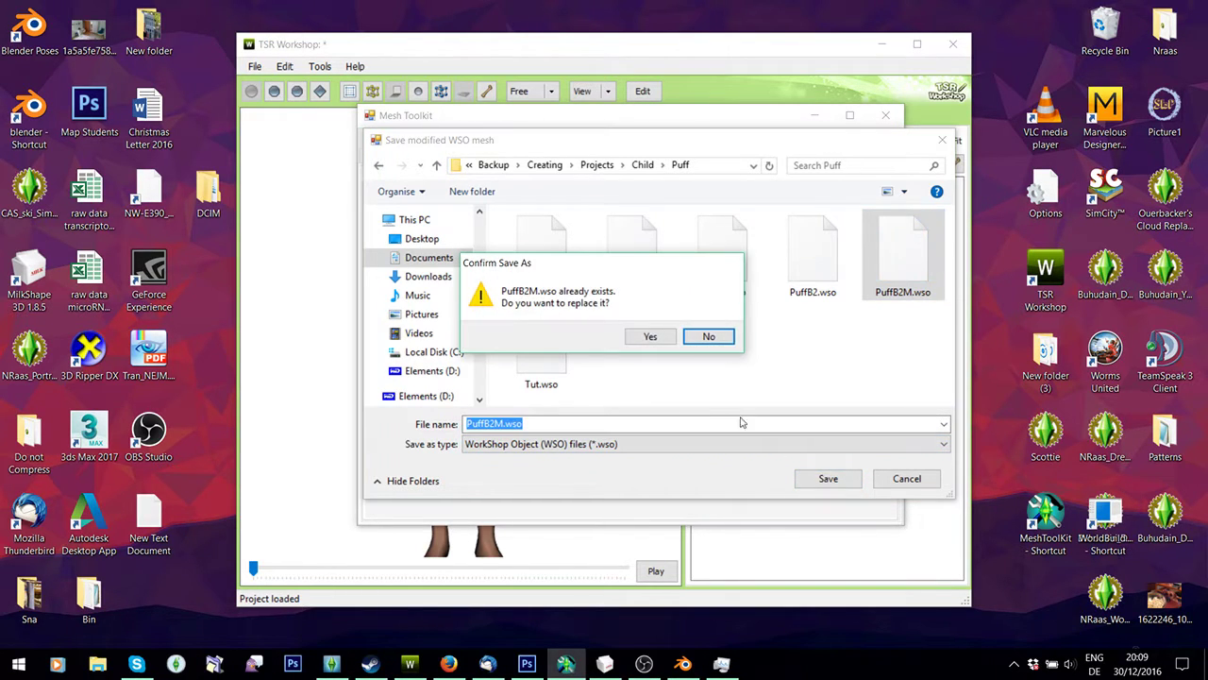
pyautogui.click(633, 339)
pyautogui.click(886, 116)
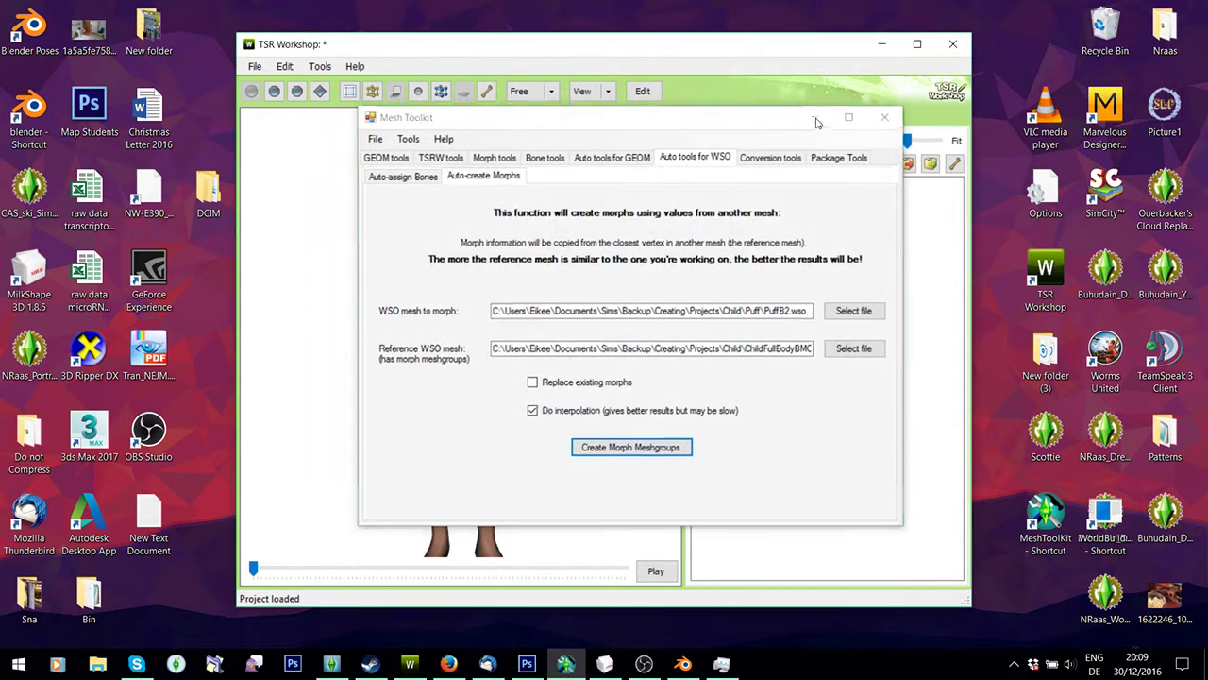
# Import the morphed WSO mesh into TSR Workshop's high level of detail without optimizing the vertex data.
pyautogui.click(832, 163)
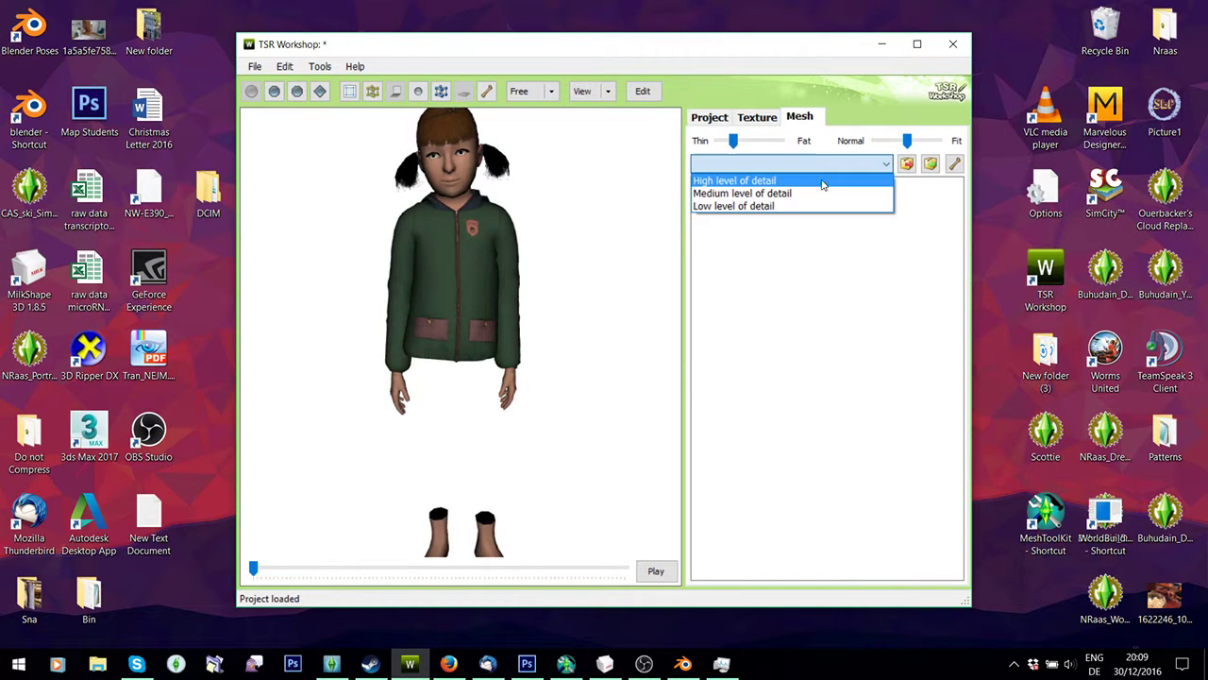
pyautogui.click(827, 177)
pyautogui.click(930, 165)
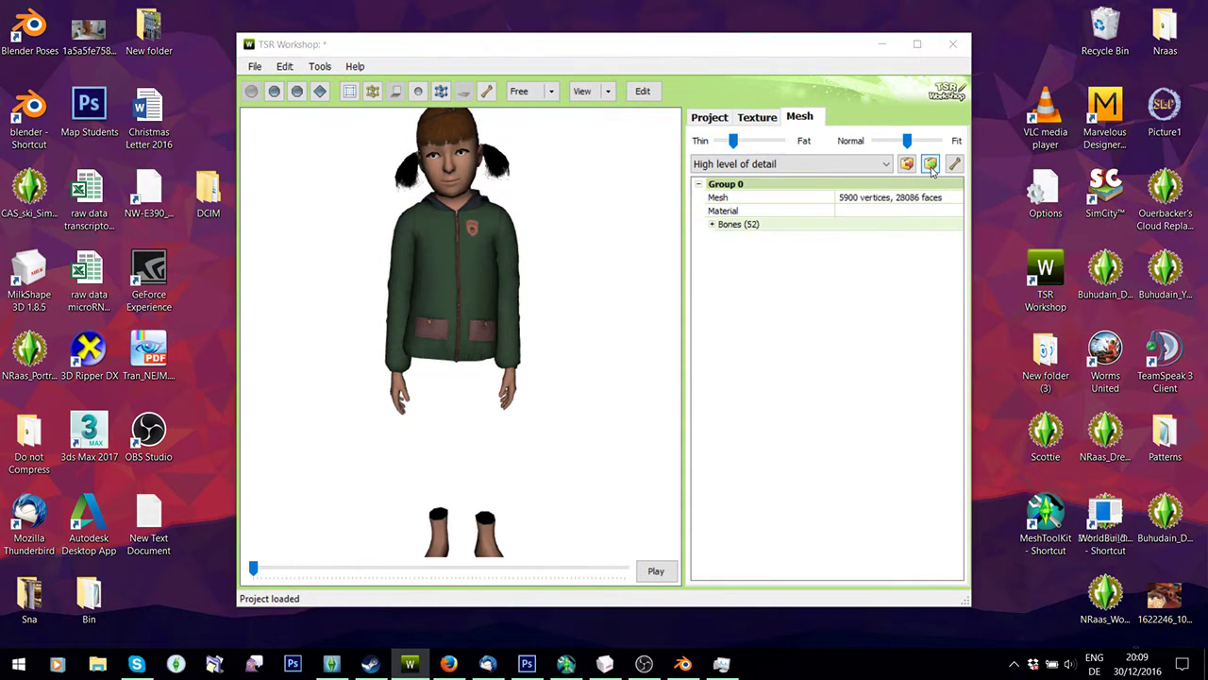
pyautogui.doubleClick(494, 278)
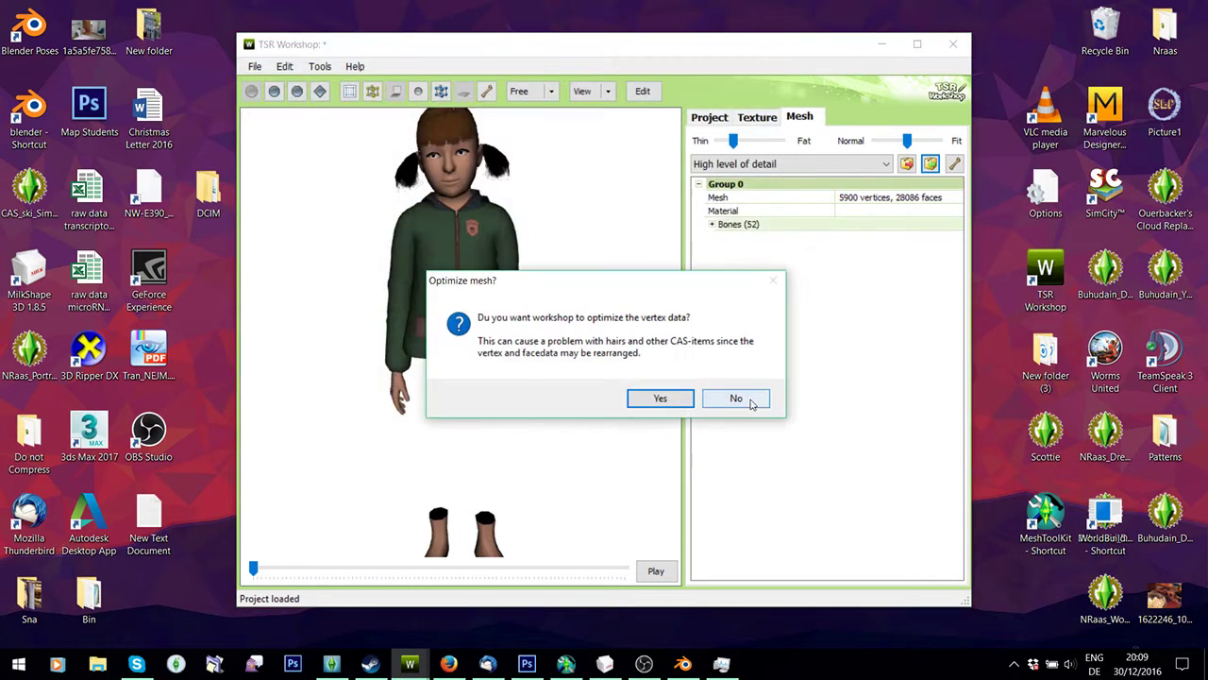
pyautogui.click(743, 396)
pyautogui.click(667, 388)
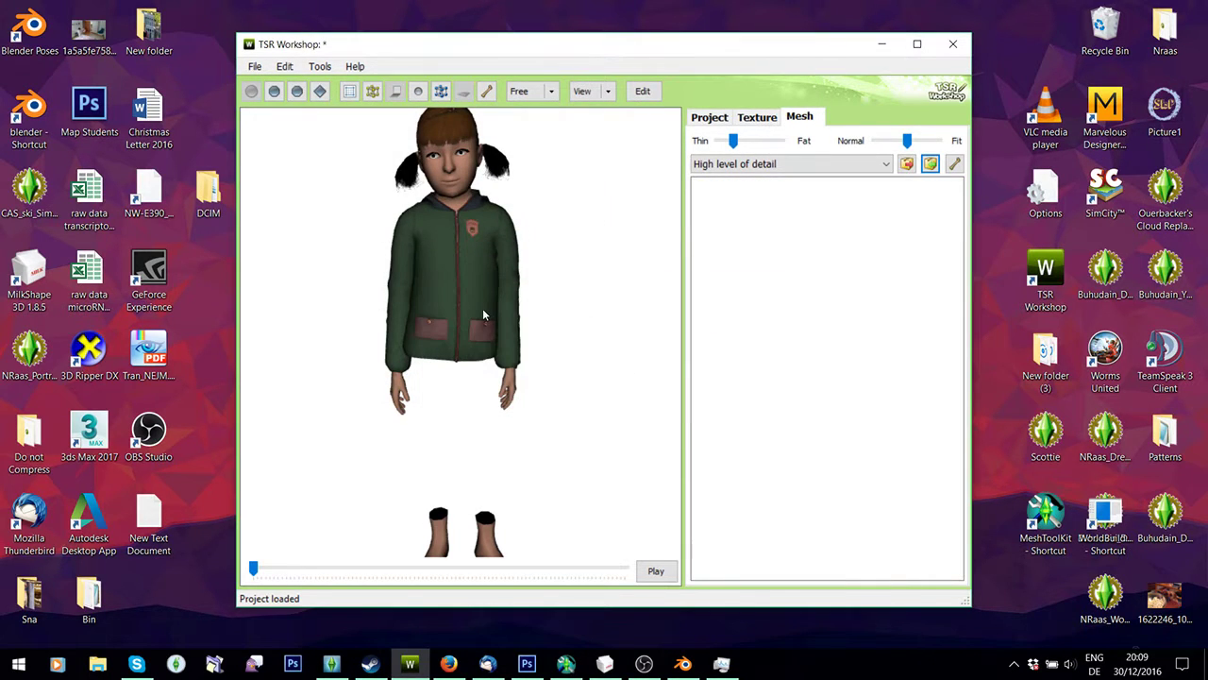
pyautogui.click(629, 386)
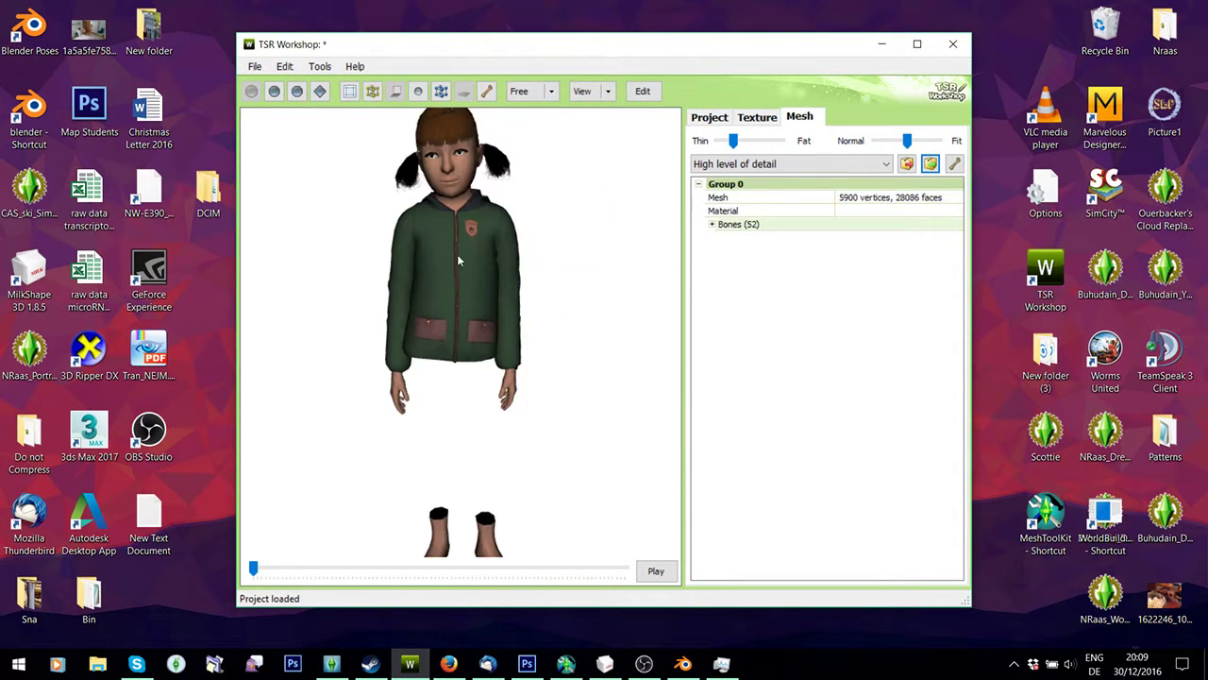
# Preview the jacket's fat morph near its maximum and examine the front, back and side for deformation.
pyautogui.moveTo(457, 254)
pyautogui.mouseDown()
pyautogui.moveTo(207, 240)
pyautogui.moveTo(438, 274)
pyautogui.moveTo(458, 252)
pyautogui.mouseUp()
pyautogui.moveTo(733, 141); pyautogui.dragTo(814, 148)
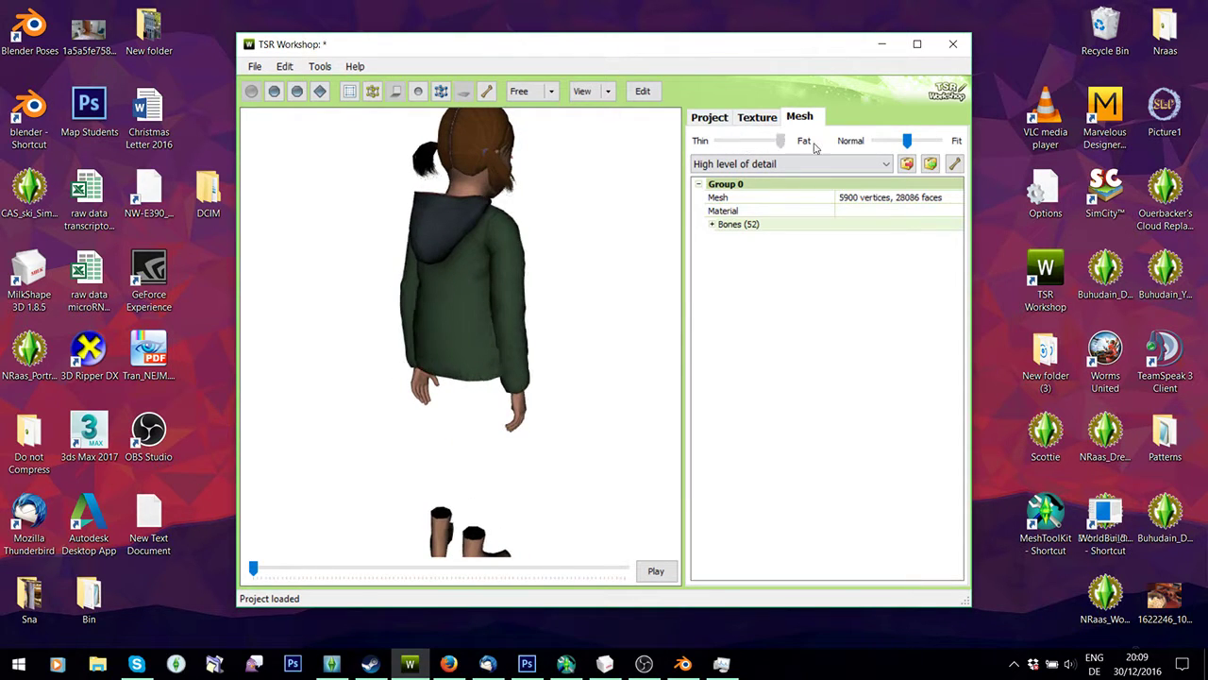
pyautogui.moveTo(470, 286); pyautogui.dragTo(551, 310)
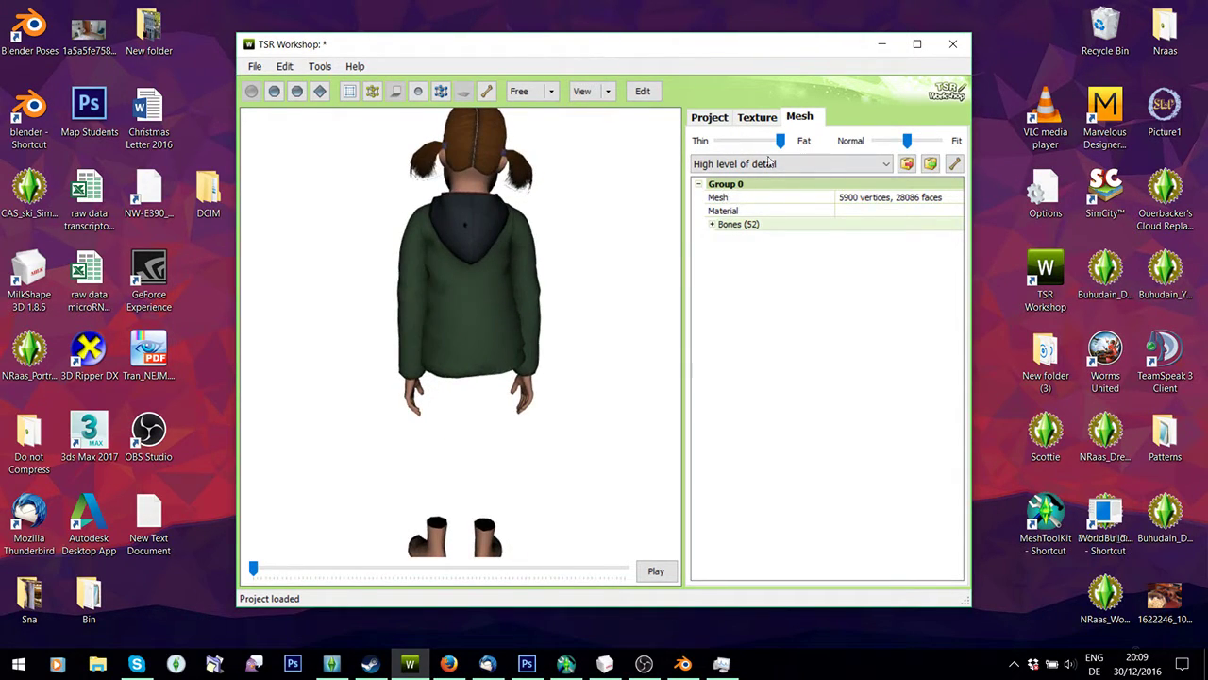
pyautogui.moveTo(776, 145); pyautogui.dragTo(781, 143)
pyautogui.moveTo(504, 238); pyautogui.dragTo(556, 317)
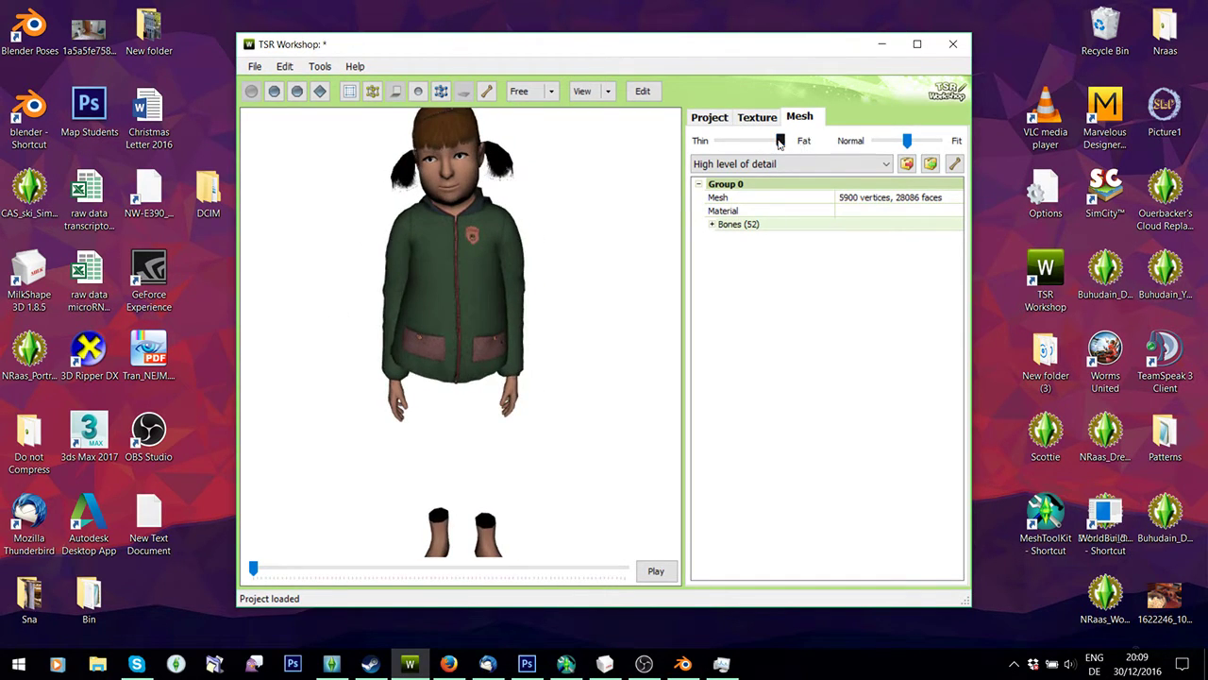
pyautogui.moveTo(780, 141); pyautogui.dragTo(771, 143)
pyautogui.moveTo(475, 230); pyautogui.dragTo(454, 268)
pyautogui.scroll(3, 460, 266)
# Switch to MilkShape 3D, delete the loaded group and import the morphed jacket WSO file as a TSRW Object.
pyautogui.click(605, 664)
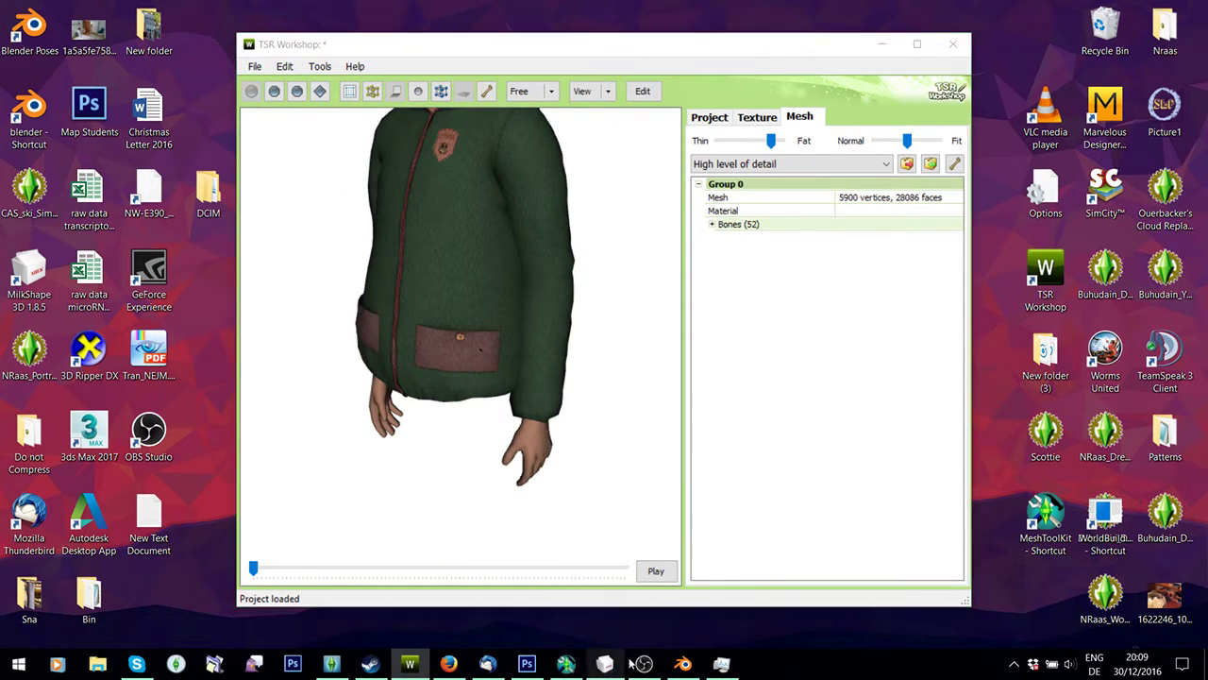
pyautogui.click(1093, 215)
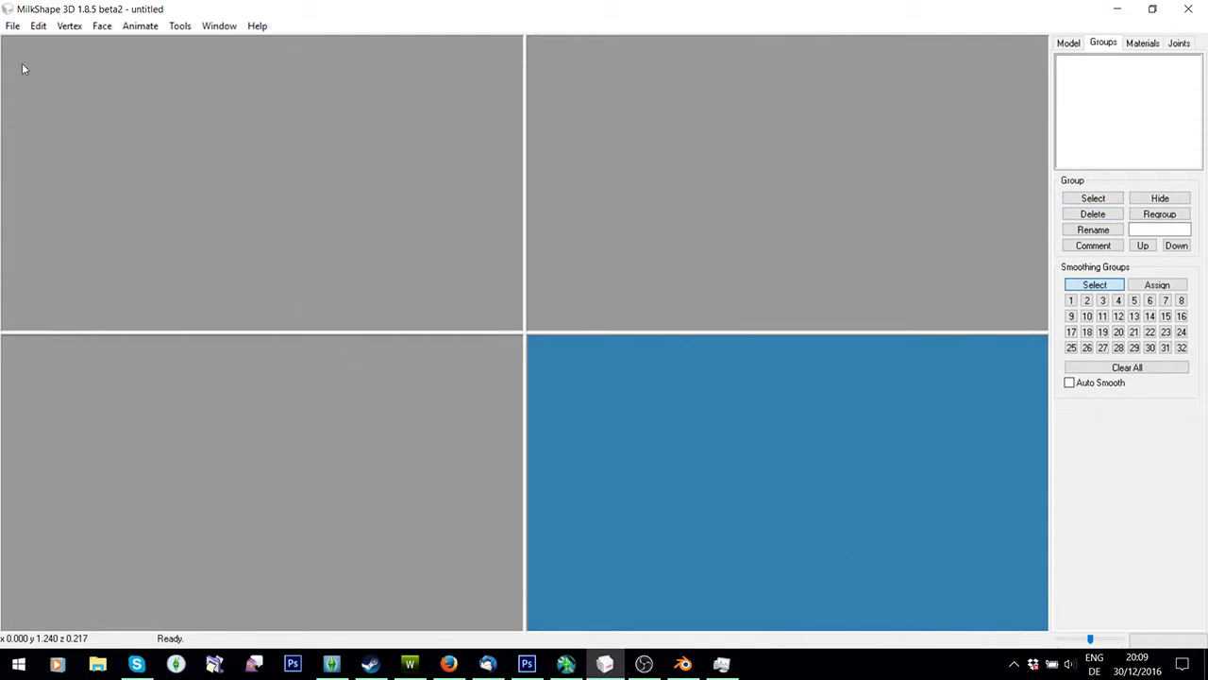
pyautogui.click(12, 25)
pyautogui.moveTo(57, 137)
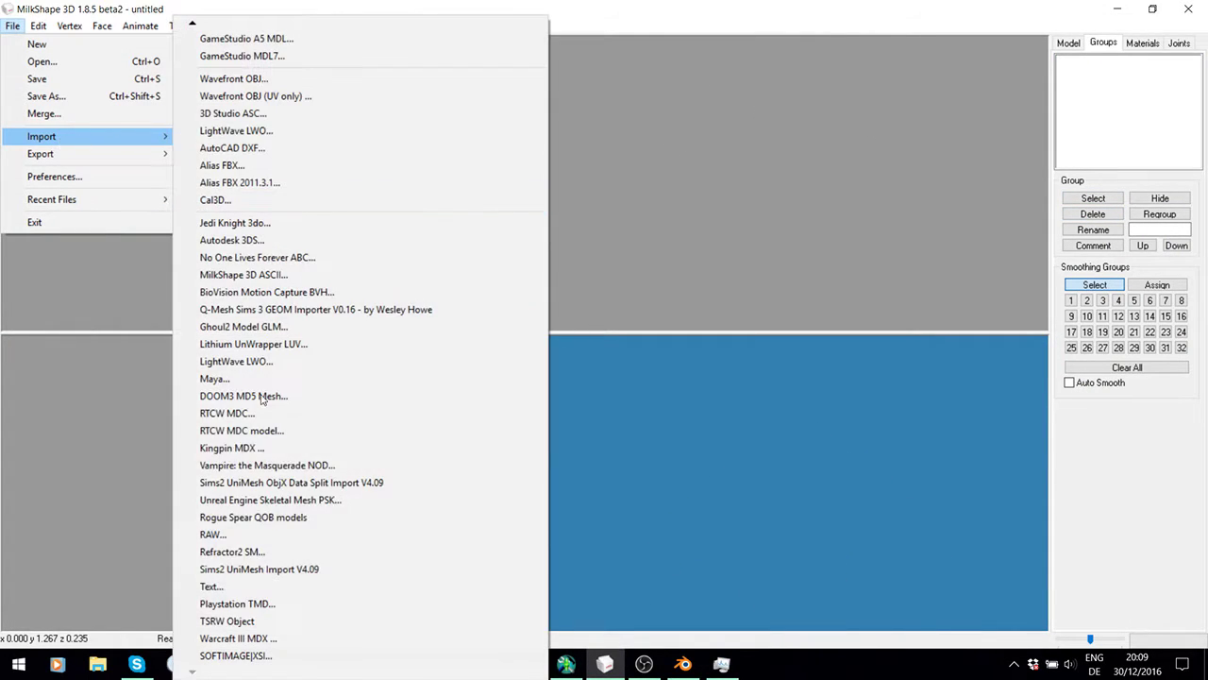
pyautogui.click(227, 621)
pyautogui.doubleClick(475, 181)
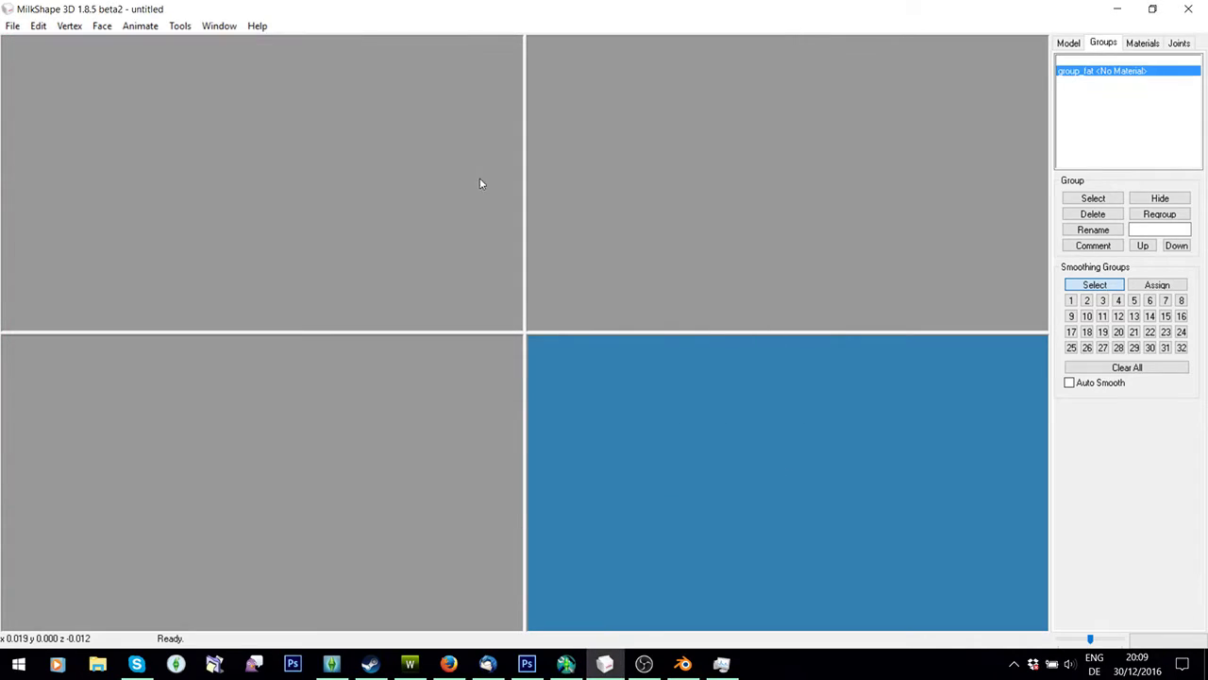
# Hide the group_base mesh and inspect the back of the jacket.
pyautogui.click(1090, 61)
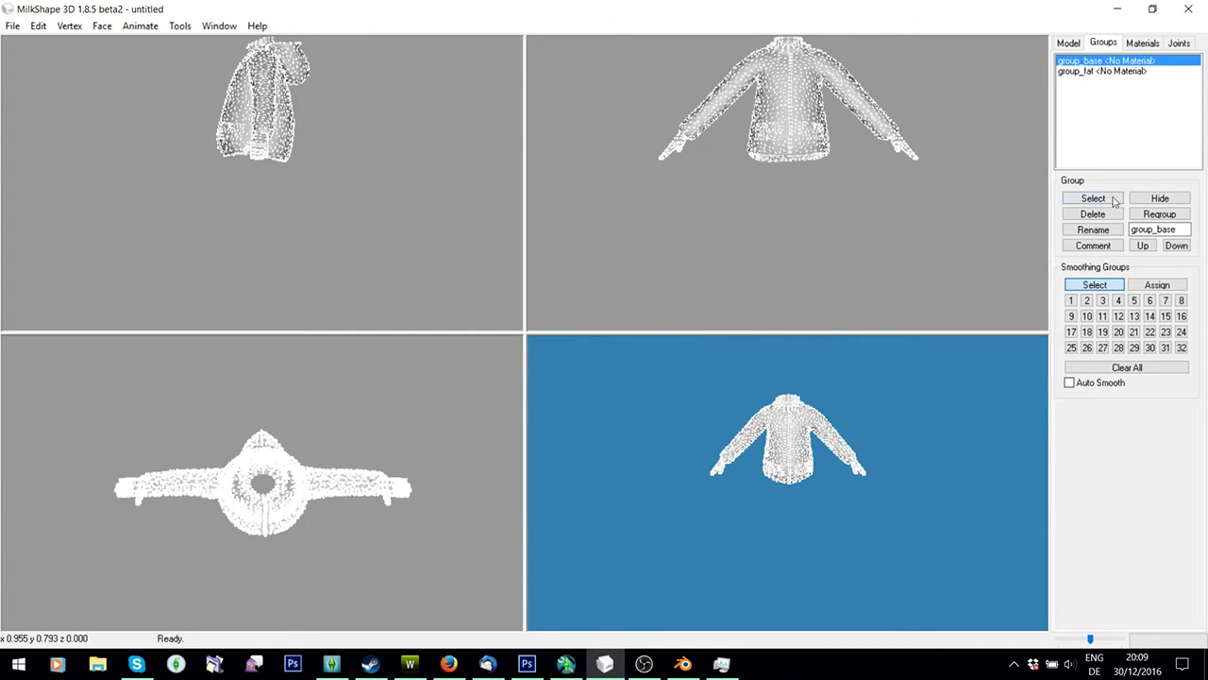
pyautogui.click(1160, 198)
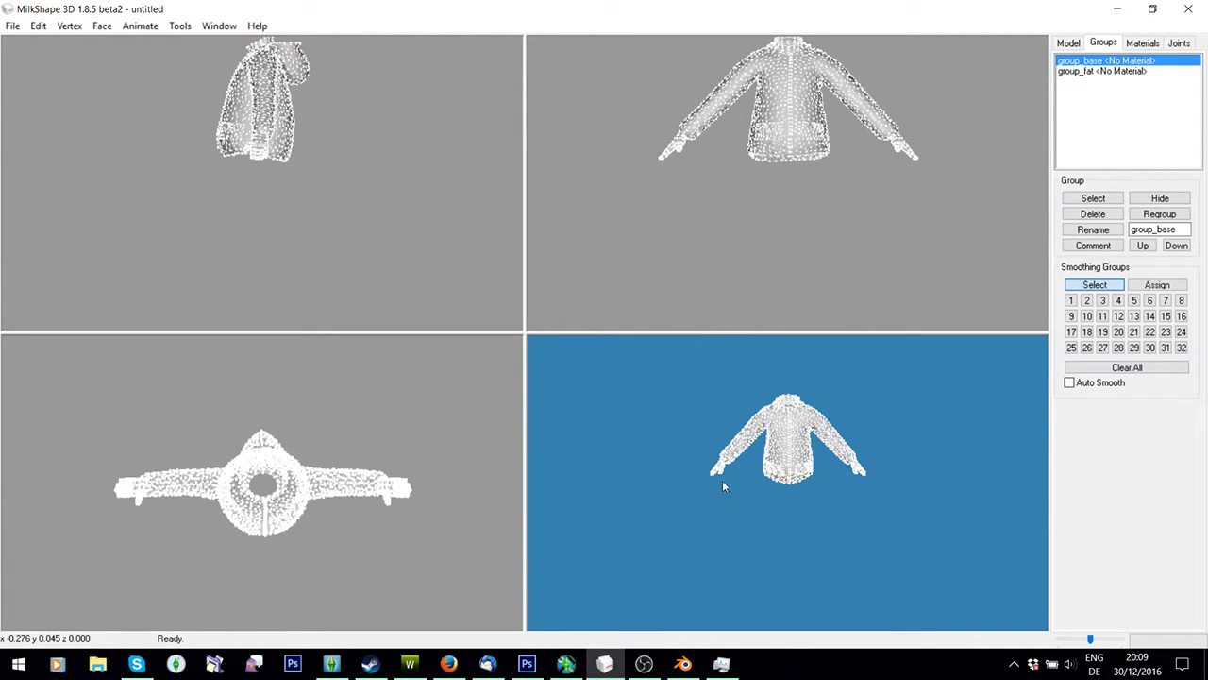
pyautogui.moveTo(723, 487); pyautogui.dragTo(488, 478)
pyautogui.scroll(3, 707, 350)
pyautogui.moveTo(707, 350); pyautogui.dragTo(780, 443)
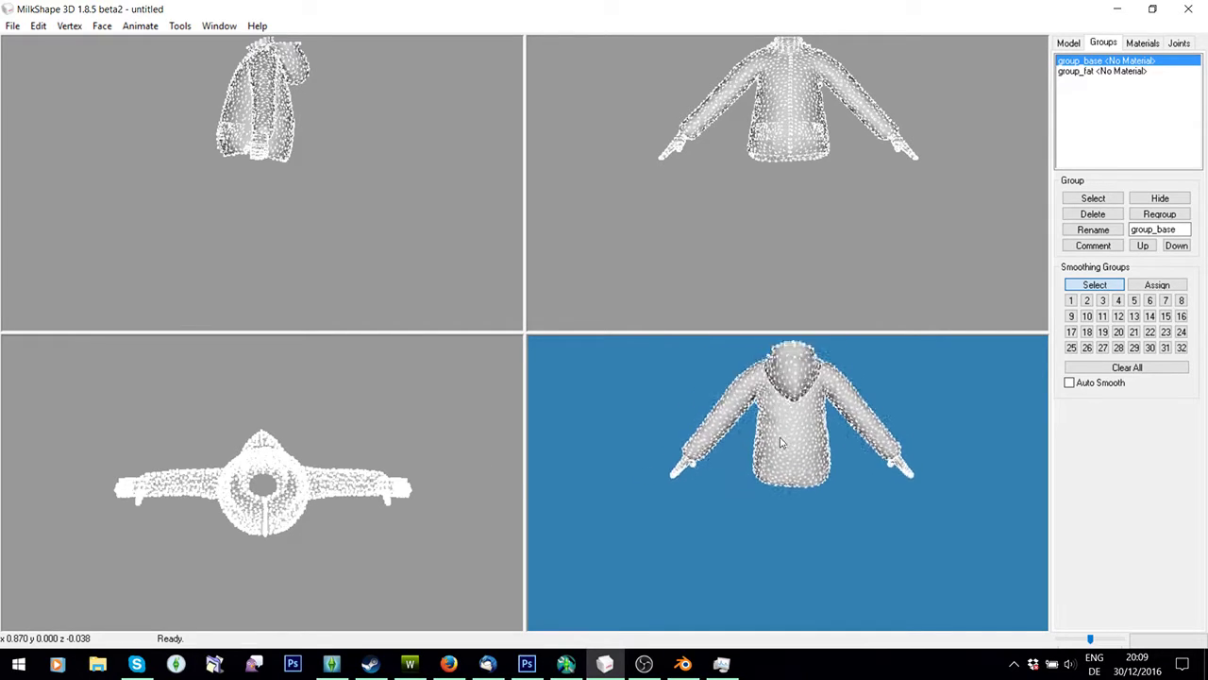
pyautogui.scroll(5, 786, 439)
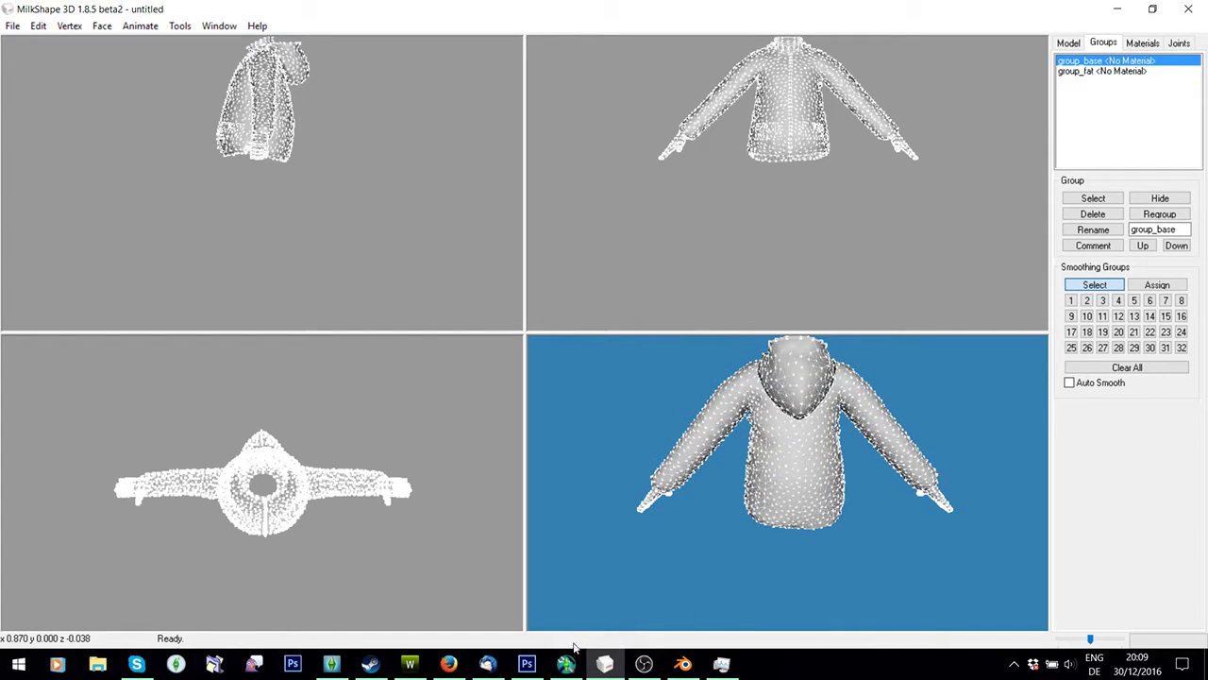
# Switch to TSR Workshop and examine the back of the hood with the body shape at full fat.
pyautogui.click(409, 664)
pyautogui.moveTo(537, 318); pyautogui.dragTo(404, 286)
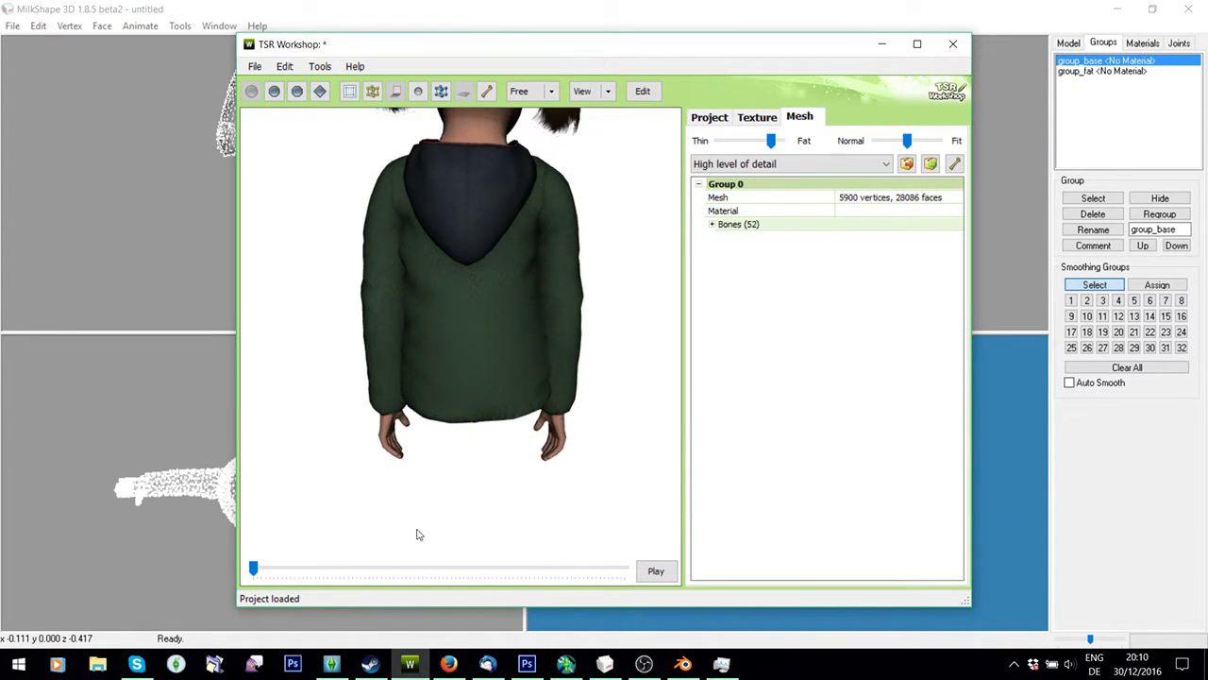
pyautogui.moveTo(771, 140); pyautogui.dragTo(780, 139)
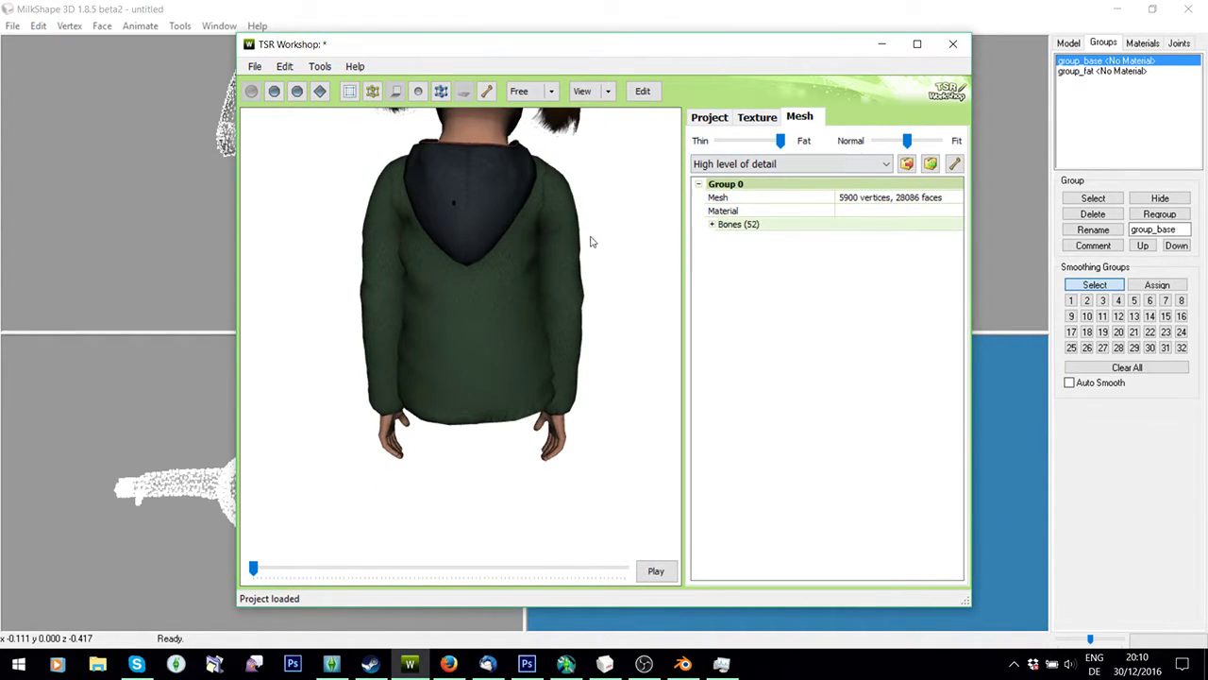
# Switch to MilkShape 3D and select the flawed vertices on the back of the jacket's hood.
pyautogui.click(985, 243)
pyautogui.moveTo(831, 434); pyautogui.dragTo(856, 446)
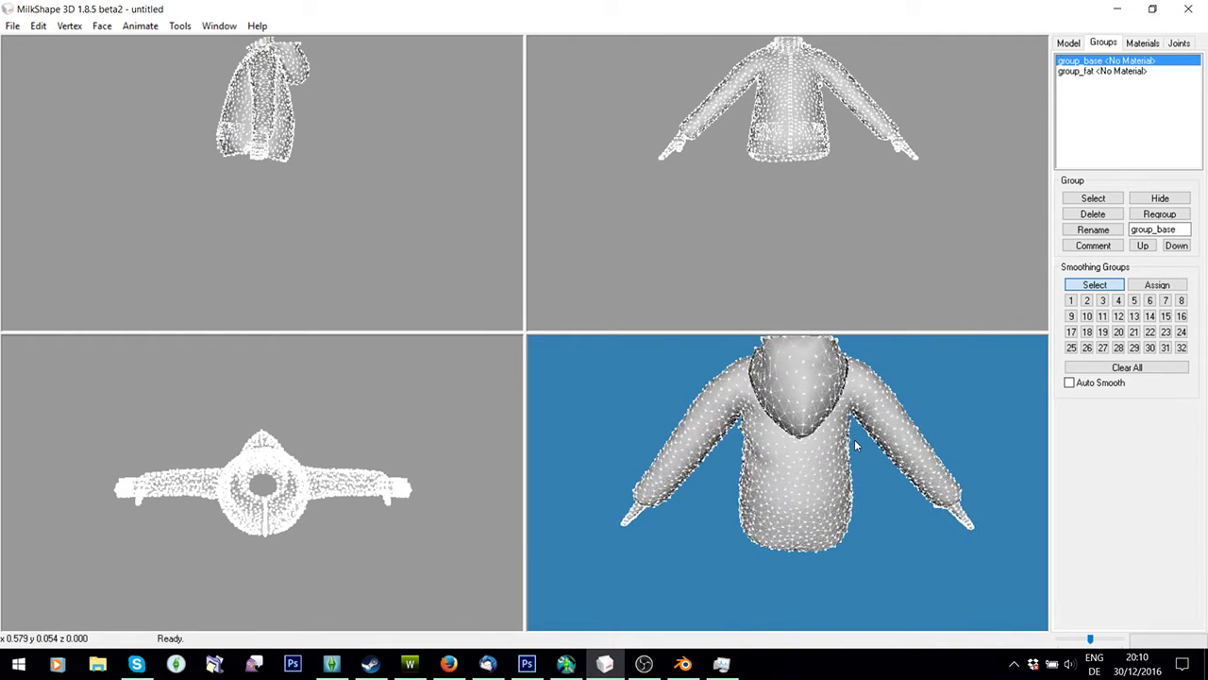
pyautogui.scroll(3, 856, 445)
pyautogui.moveTo(798, 363); pyautogui.dragTo(816, 375)
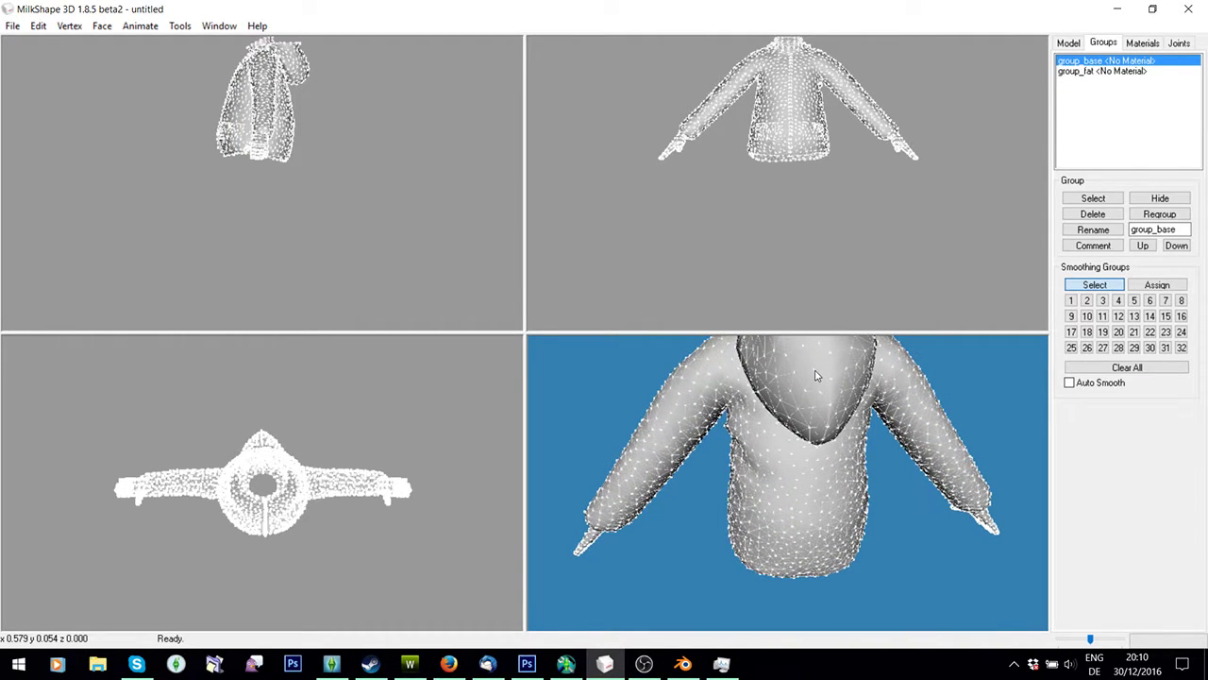
pyautogui.click(1065, 42)
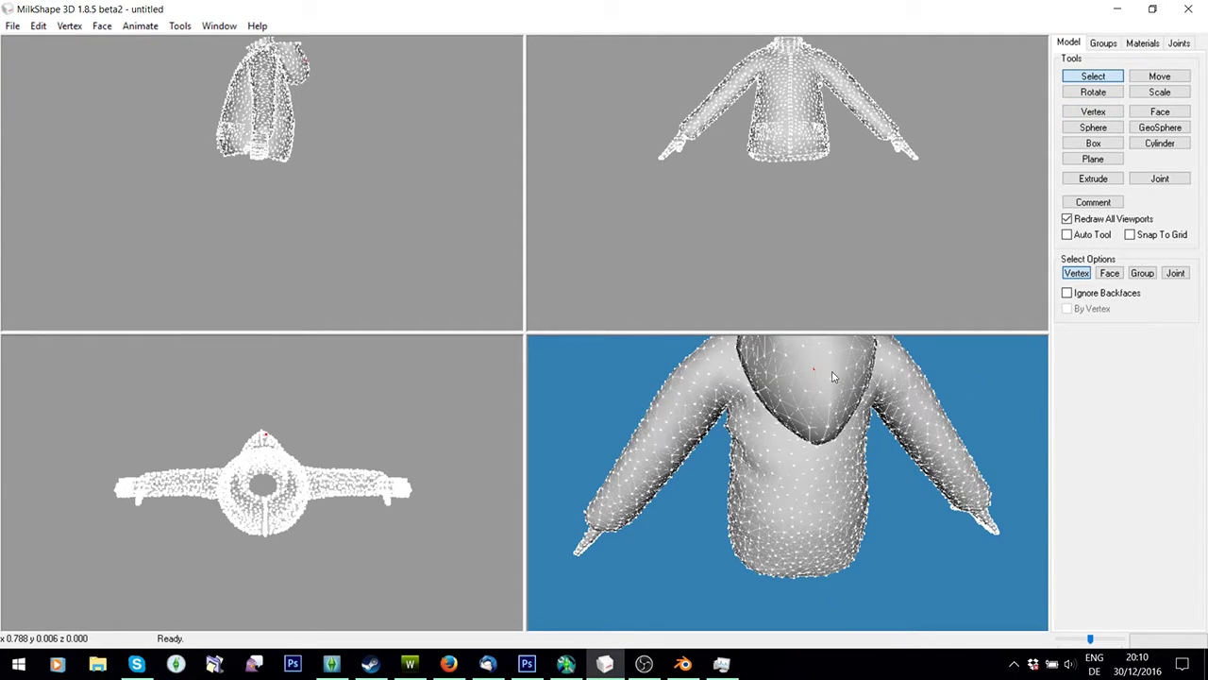
pyautogui.scroll(5, 833, 378)
pyautogui.moveTo(833, 378)
pyautogui.mouseDown()
pyautogui.moveTo(660, 394)
pyautogui.moveTo(566, 453)
pyautogui.moveTo(769, 451)
pyautogui.mouseUp()
pyautogui.scroll(-8, 585, 439)
pyautogui.scroll(3, 769, 451)
pyautogui.scroll(2, 769, 451)
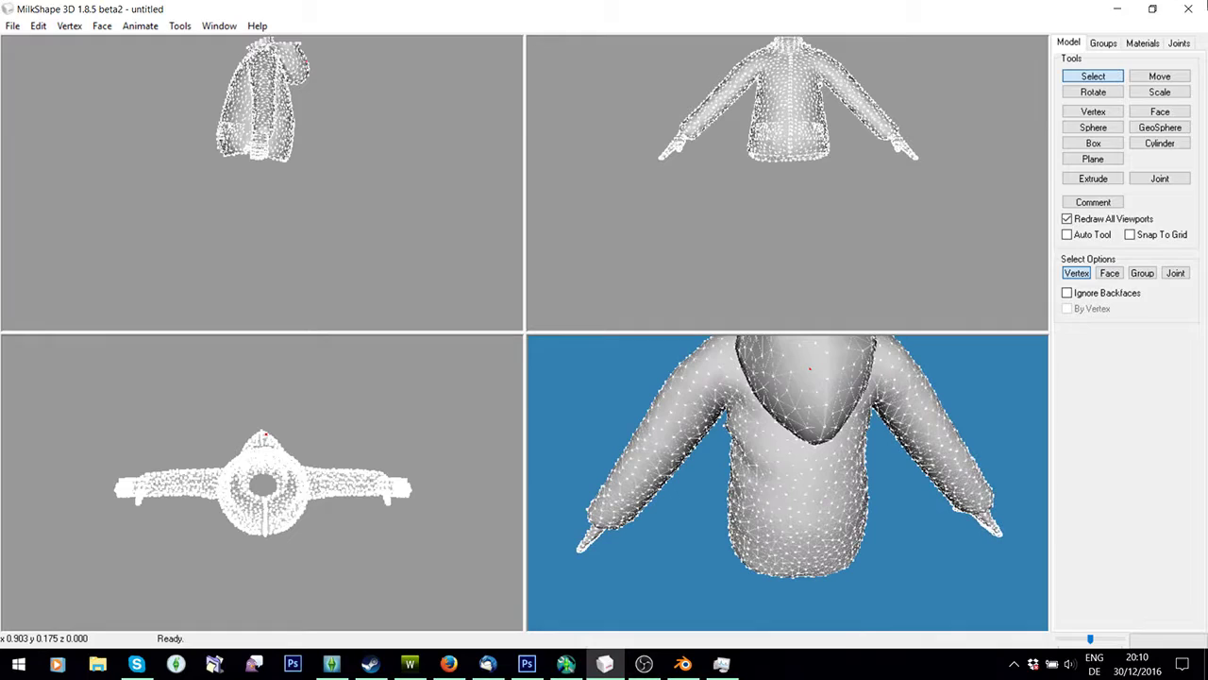
# Read the bone weights of neighbouring hood vertices and assign them to the flawed vertices on the back of the hood.
pyautogui.click(1179, 42)
pyautogui.click(1108, 537)
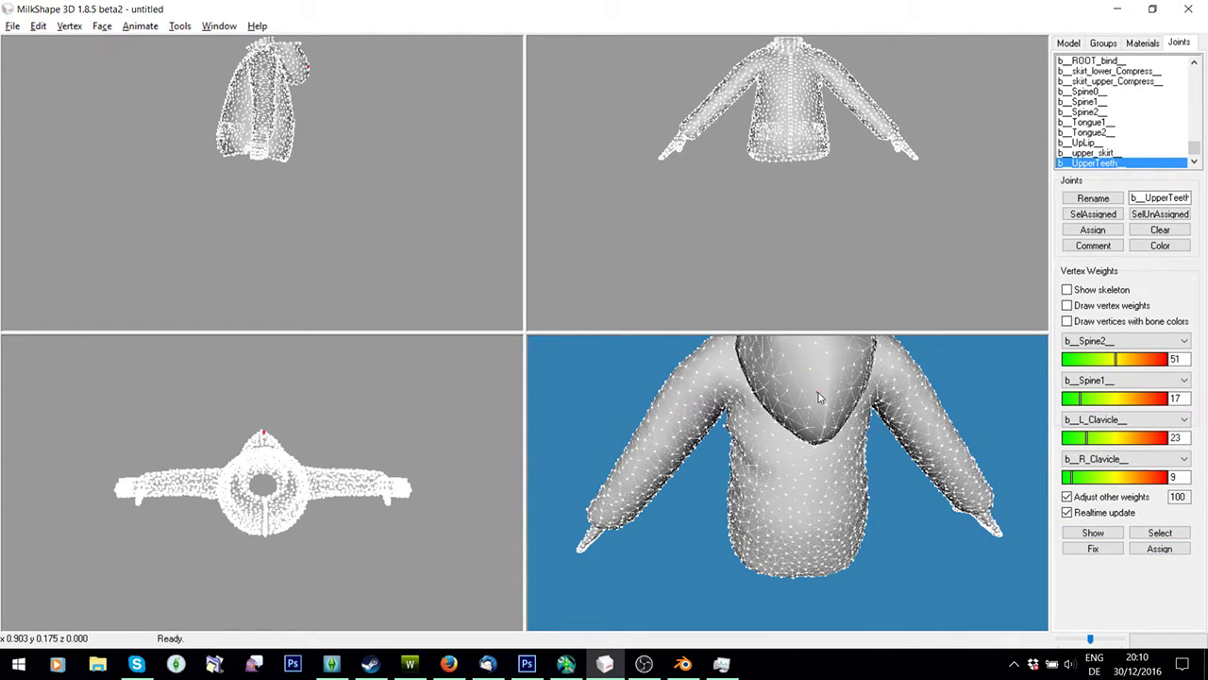
pyautogui.click(1093, 533)
pyautogui.click(1097, 533)
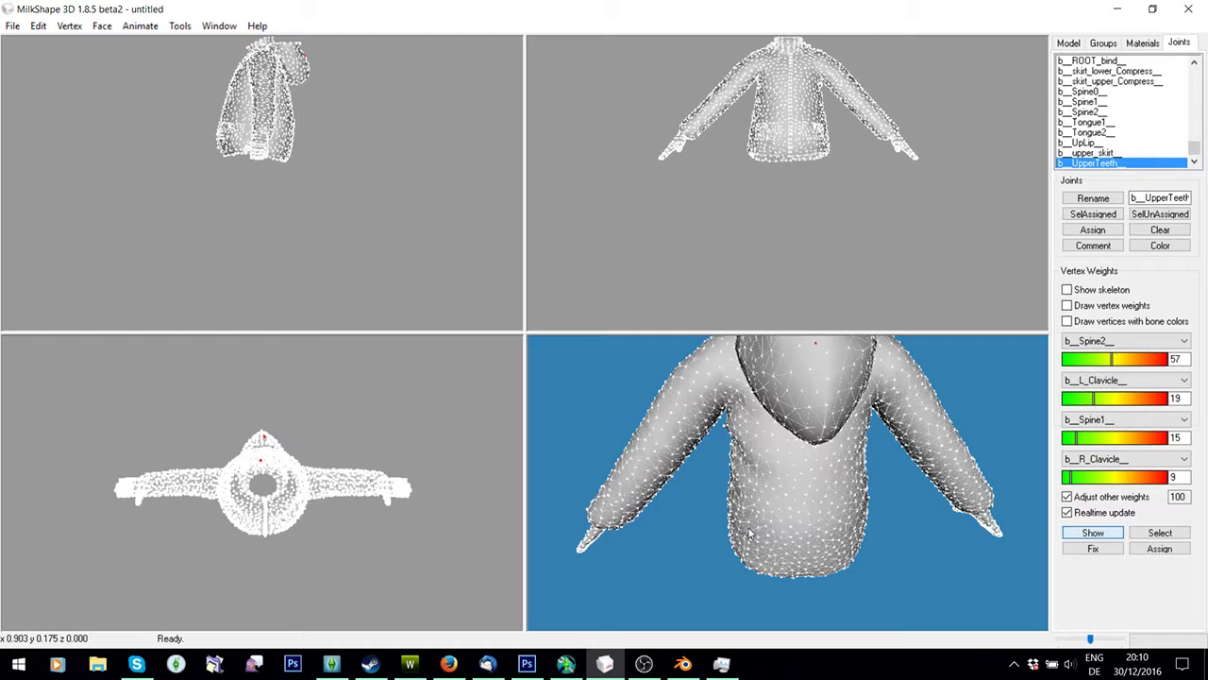
pyautogui.click(1159, 548)
# Check the front pocket flaw in TSR Workshop and locate the same pocket area on the mesh in MilkShape 3D.
pyautogui.moveTo(789, 569); pyautogui.dragTo(661, 566)
pyautogui.click(410, 664)
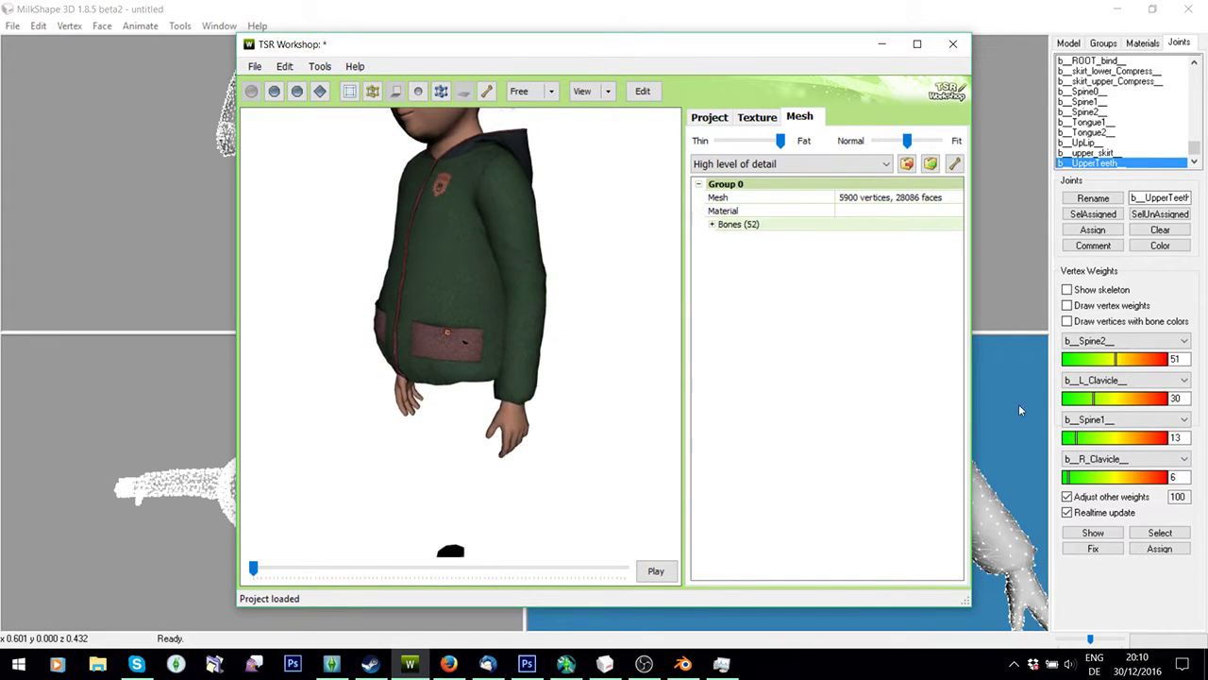
pyautogui.click(988, 433)
pyautogui.moveTo(831, 482); pyautogui.dragTo(792, 435)
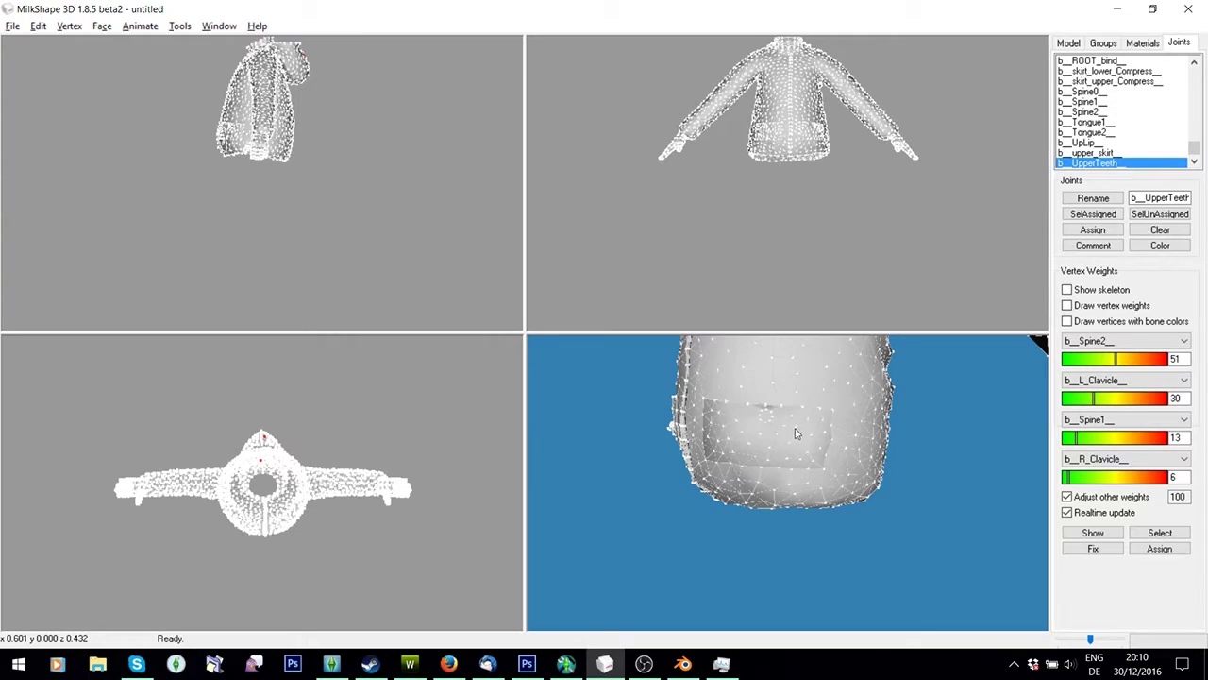
# Copy the Spine0, Pelvis, Spine1 and ROOT_bind weights from neighbouring vertices onto the flawed vertices of the front pocket.
pyautogui.click(1095, 535)
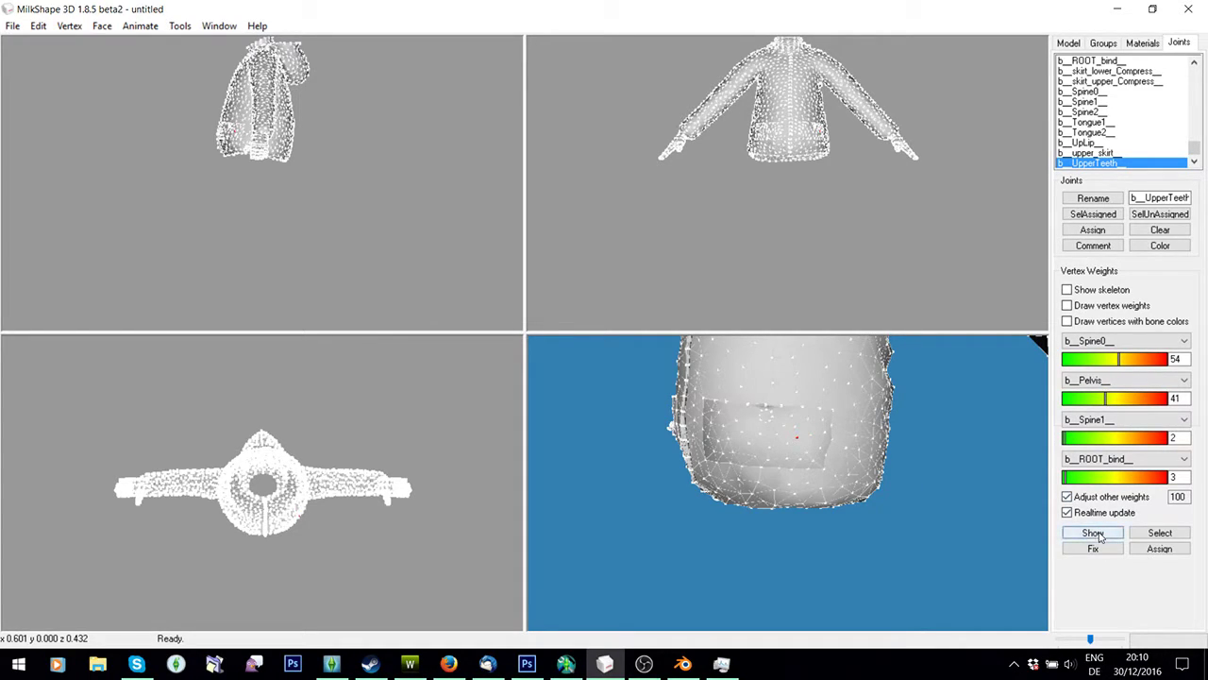
pyautogui.click(1160, 551)
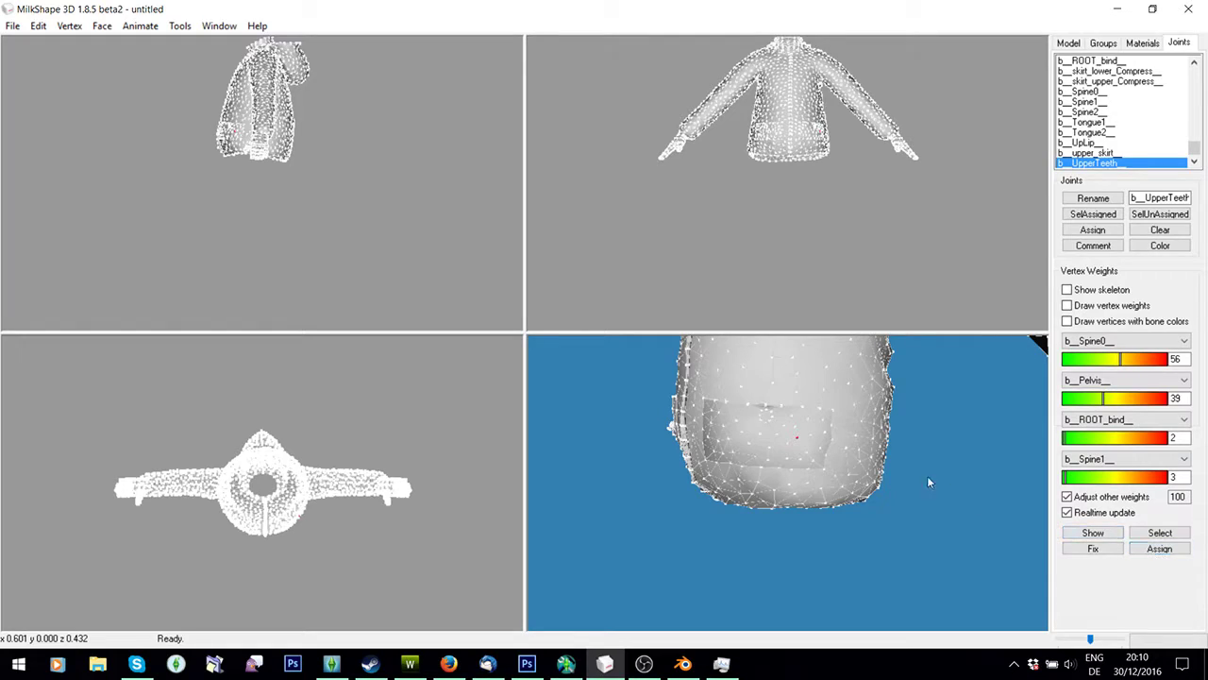
pyautogui.click(1095, 535)
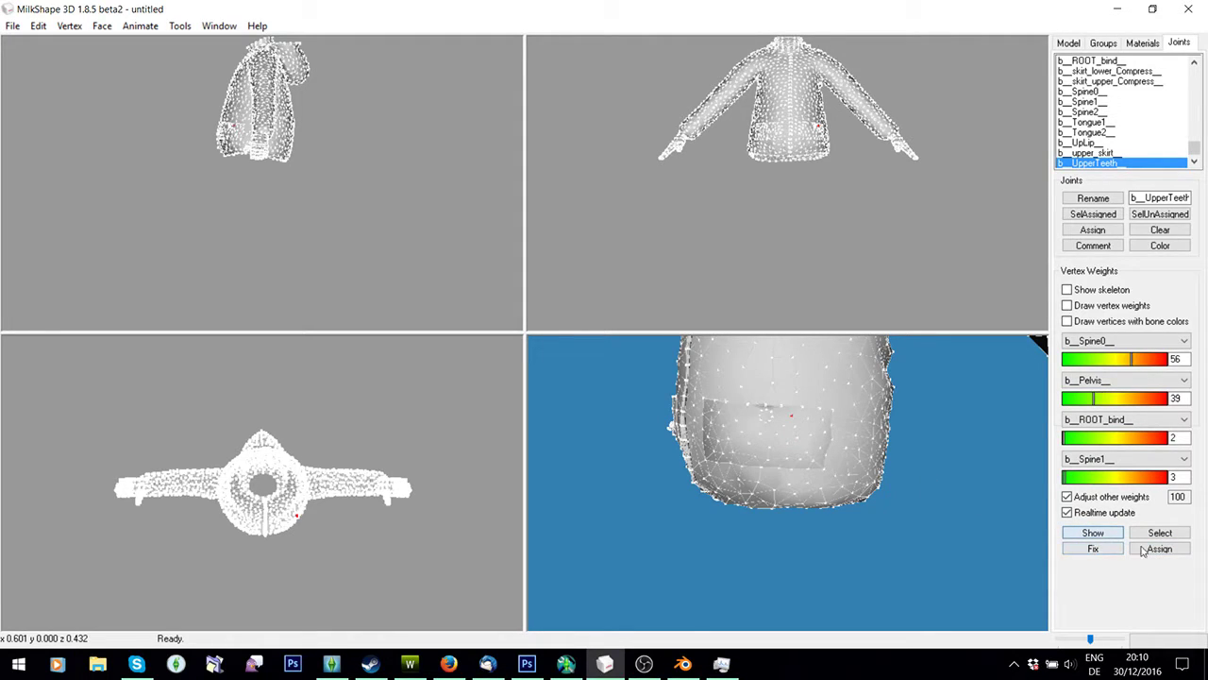
pyautogui.click(1150, 552)
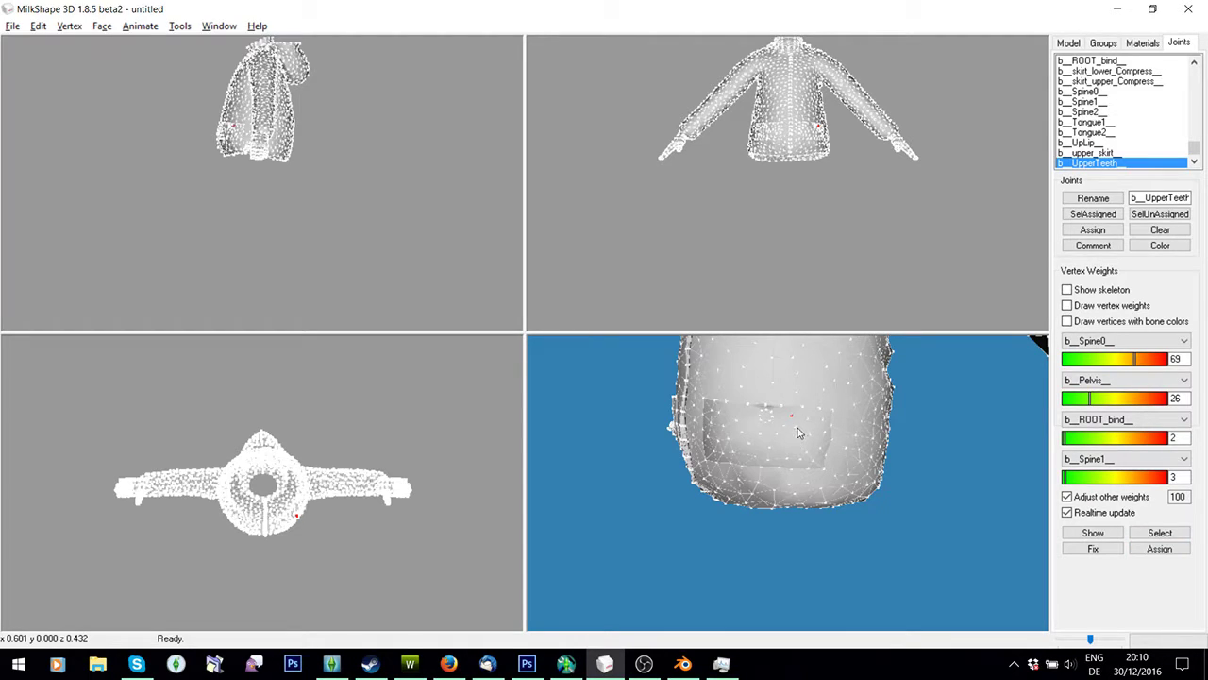
pyautogui.click(1091, 535)
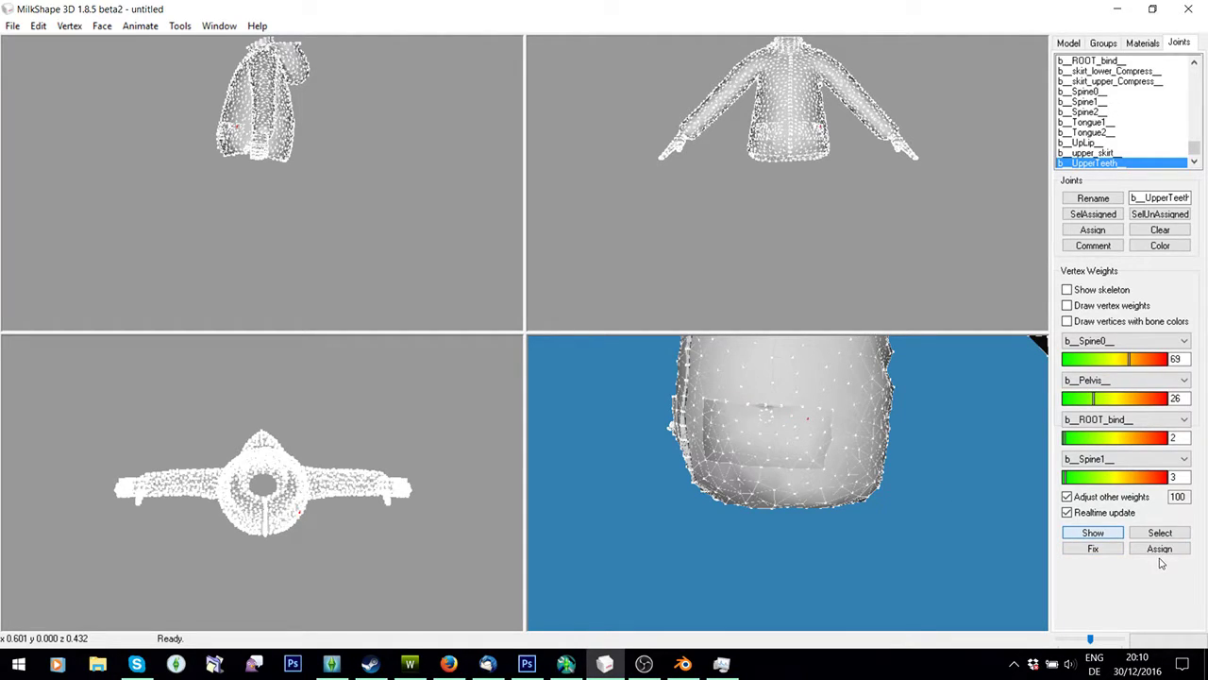
pyautogui.click(1155, 551)
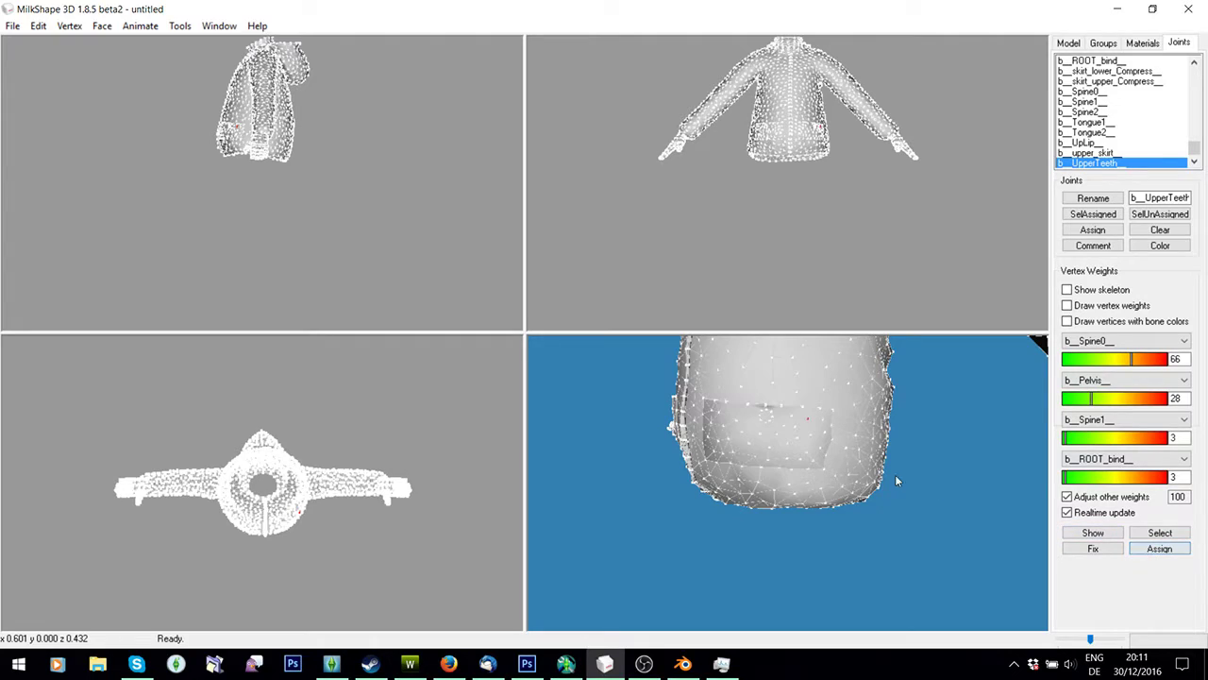
pyautogui.click(1152, 553)
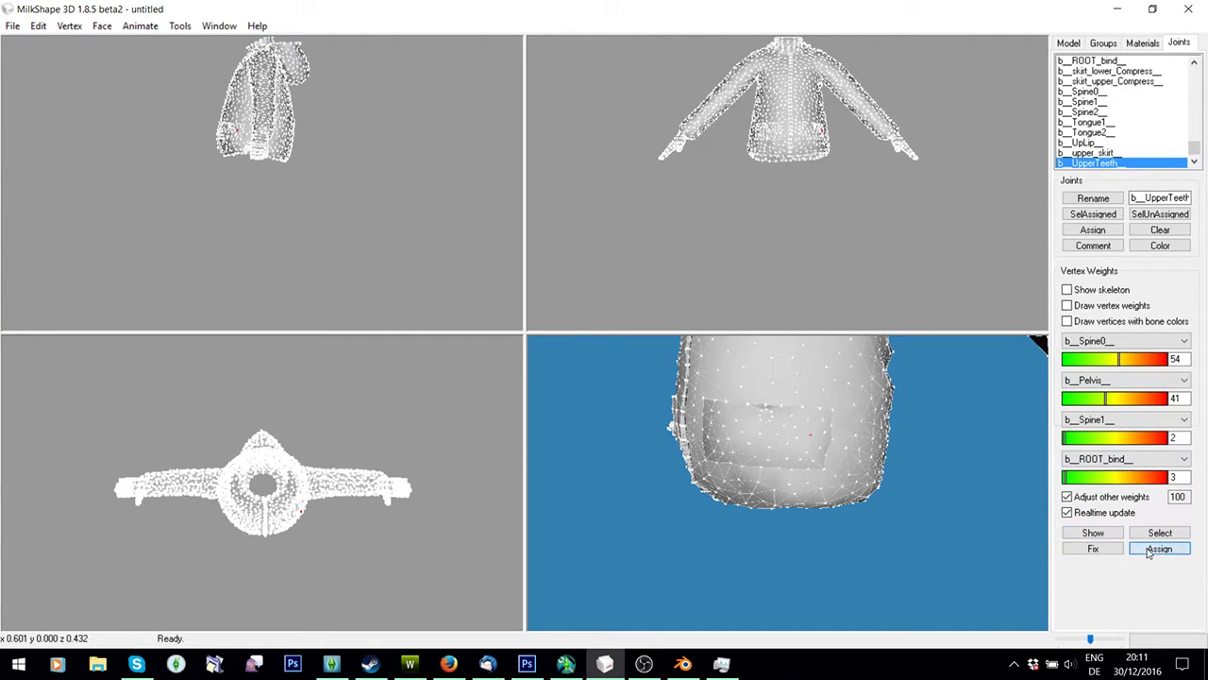
# Export the corrected jacket as a WSO object named PuffB2M1.wso in the Puff folder.
pyautogui.click(12, 25)
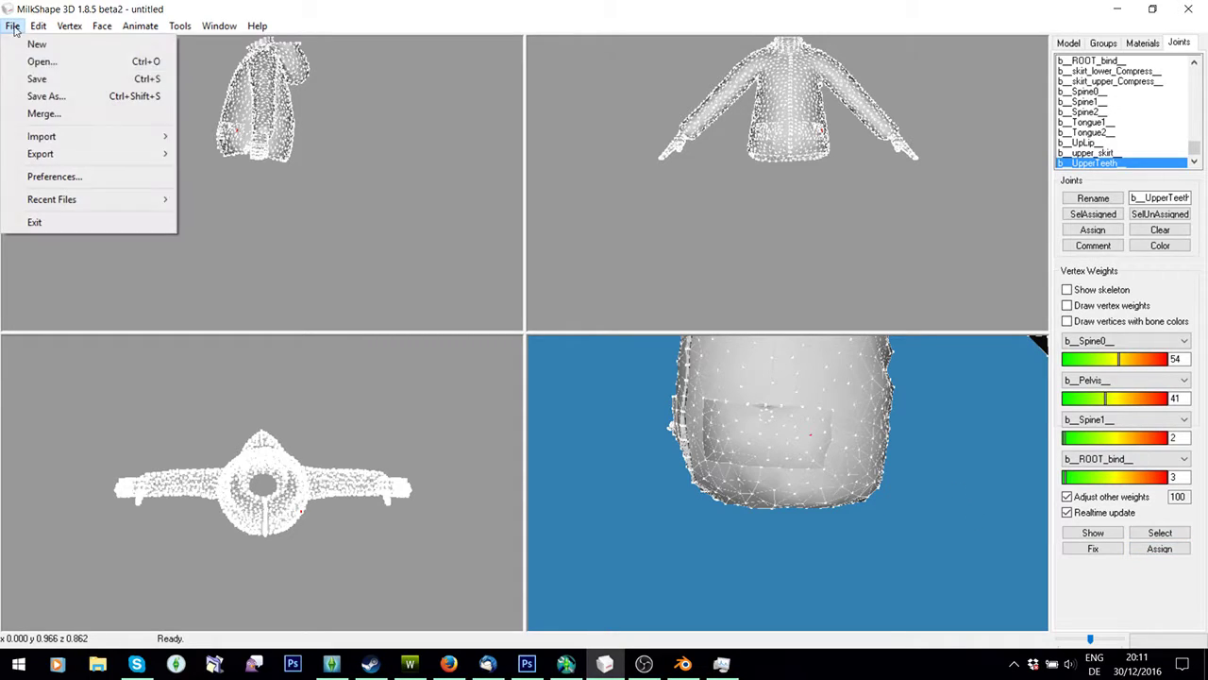
pyautogui.moveTo(67, 154)
pyautogui.click(279, 597)
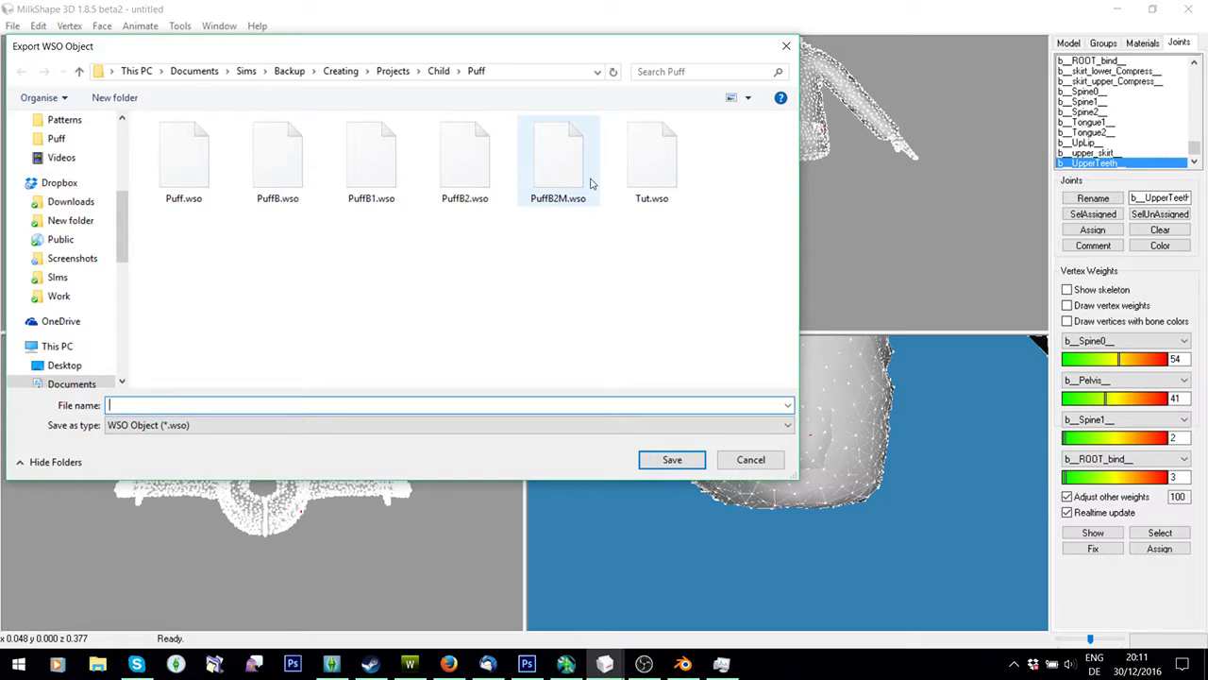
pyautogui.click(559, 165)
pyautogui.doubleClick(147, 405)
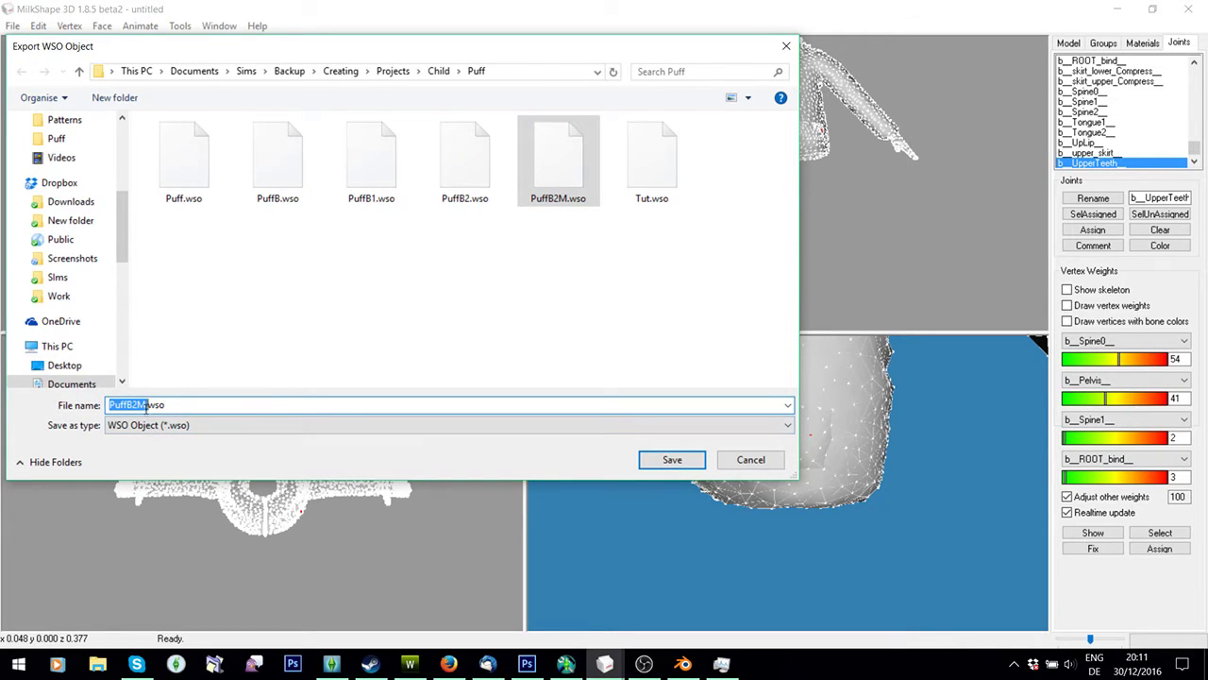
pyautogui.click(148, 405)
pyautogui.write('1')
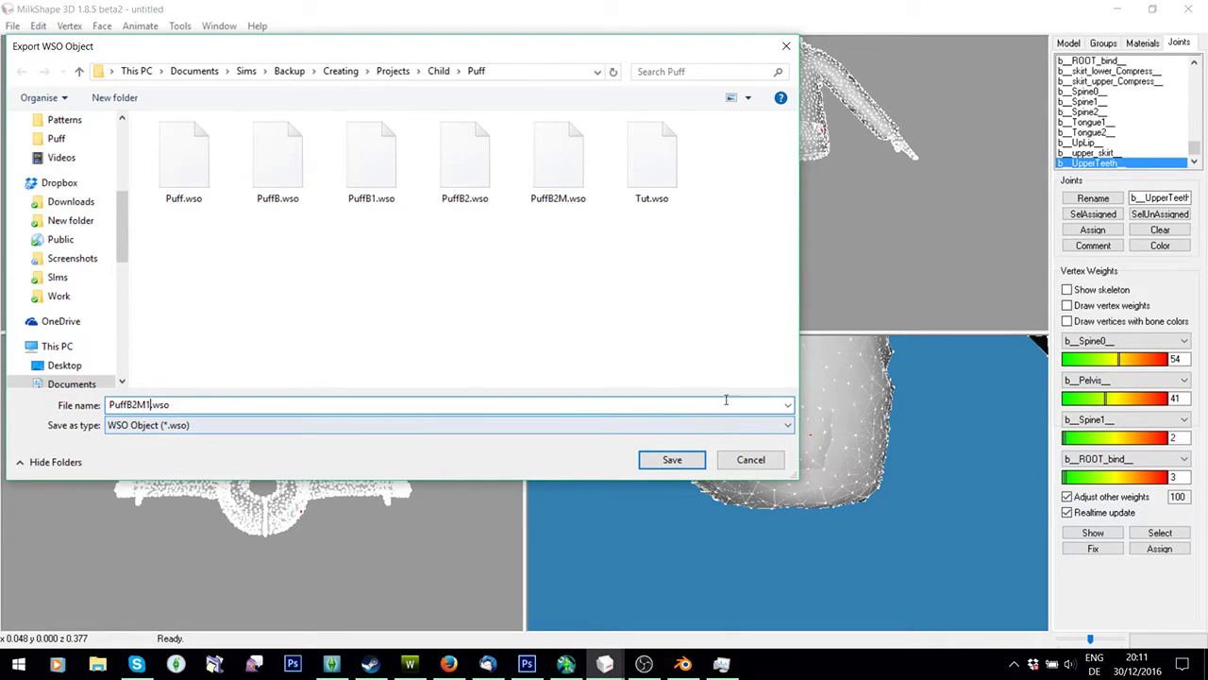
pyautogui.click(672, 460)
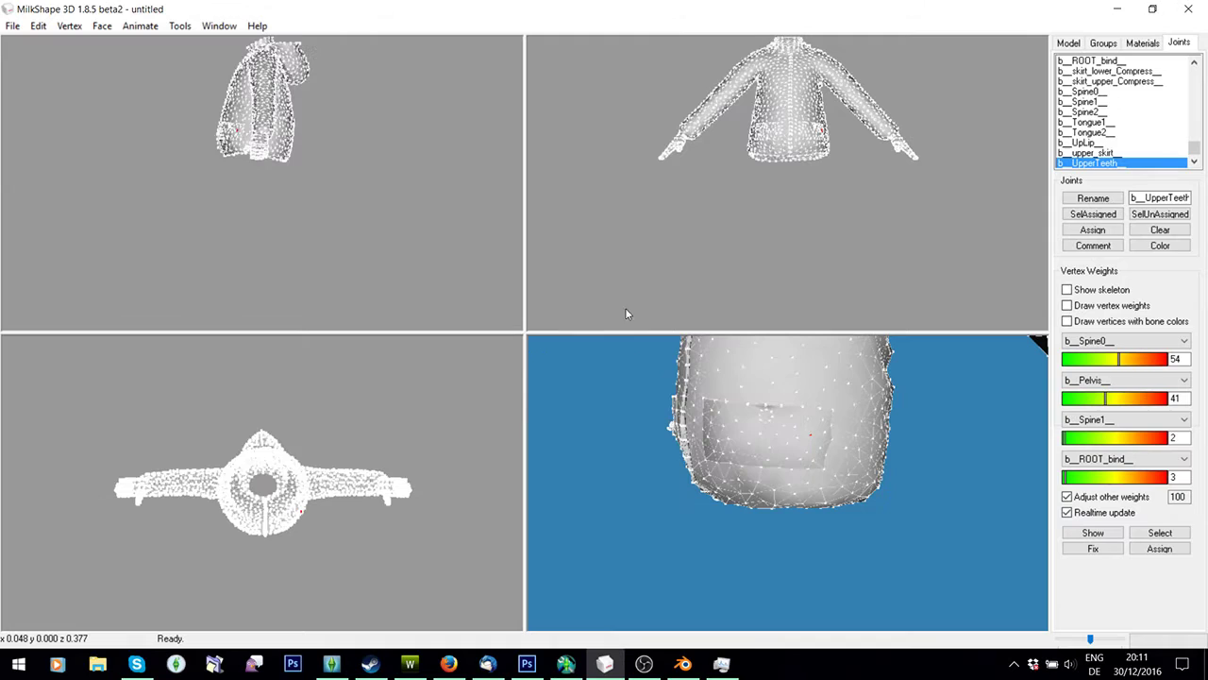
# Switch to TSR Workshop and import the corrected jacket WSO file, updating the bounding box values automatically.
pyautogui.click(410, 664)
pyautogui.moveTo(486, 231); pyautogui.dragTo(658, 289)
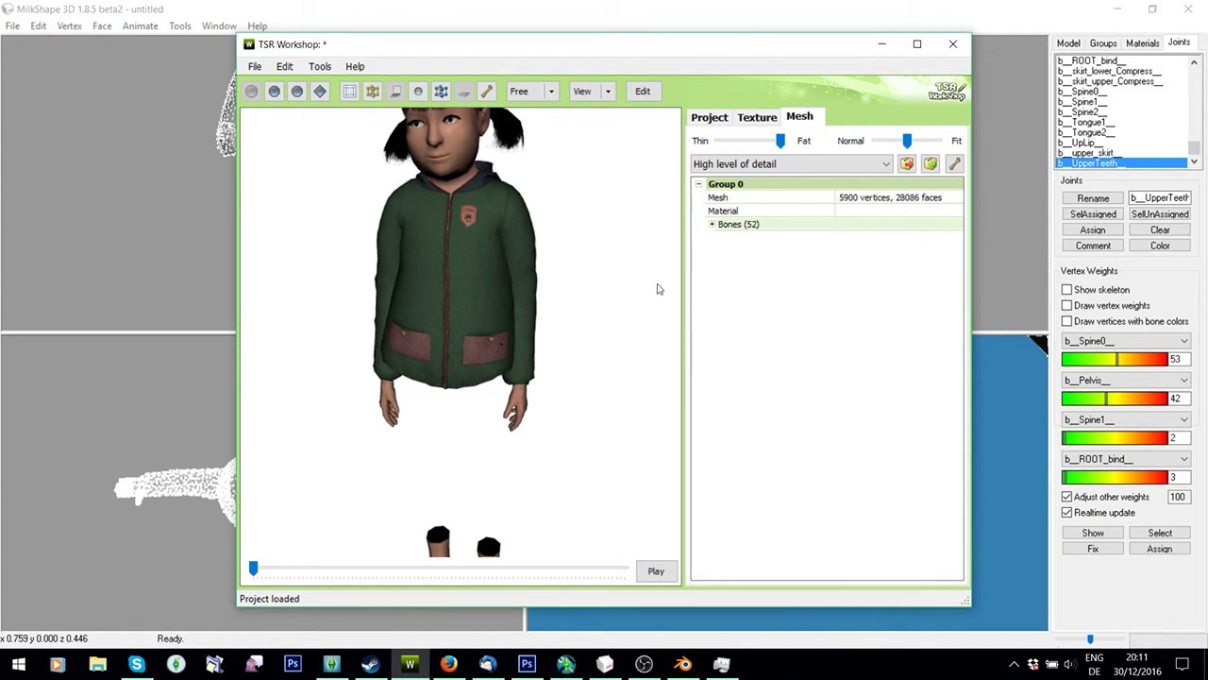
pyautogui.click(907, 164)
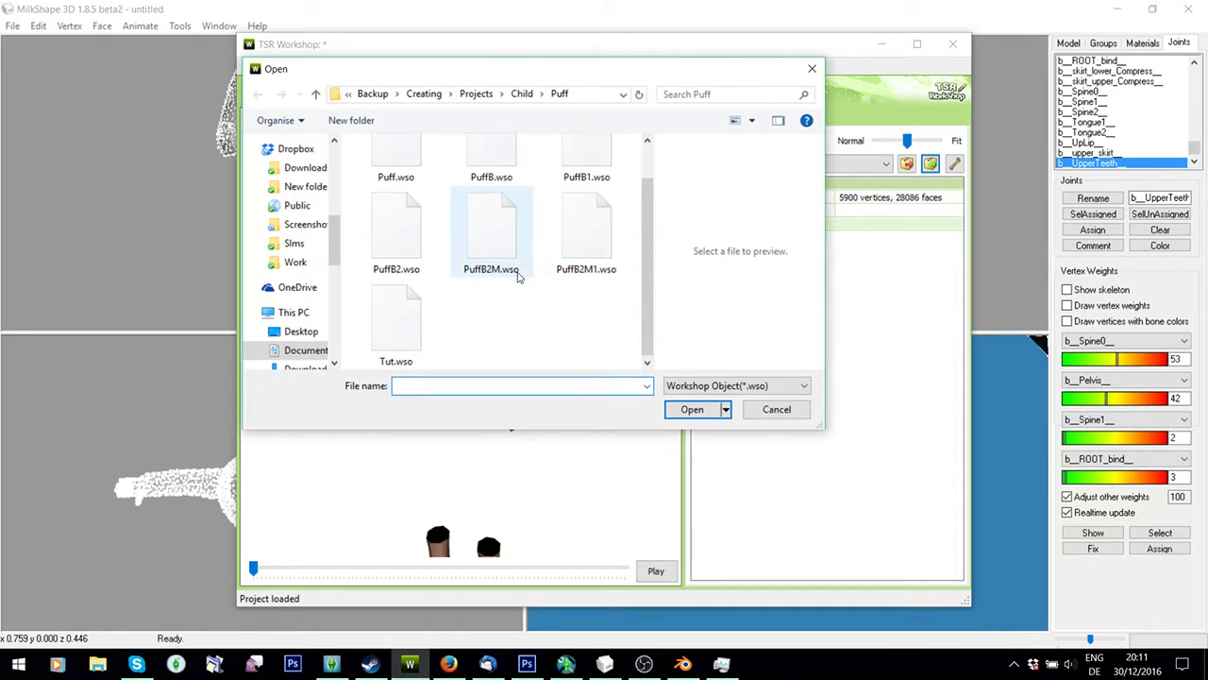
pyautogui.doubleClick(410, 328)
pyautogui.click(650, 396)
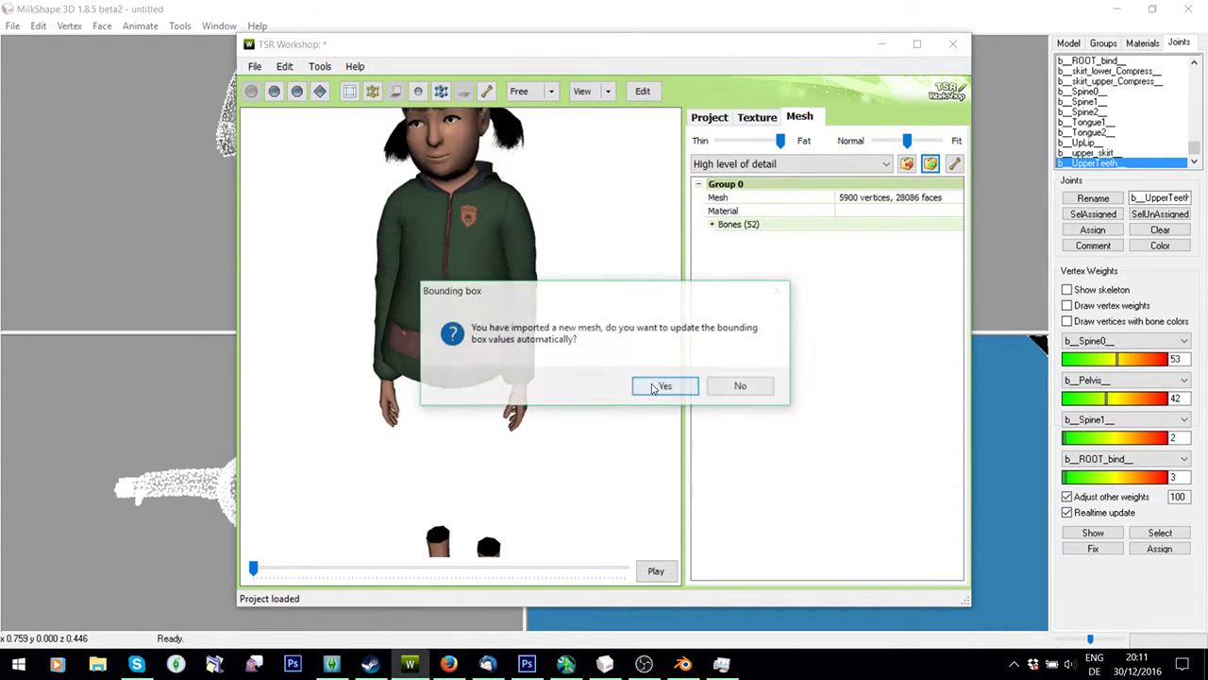
pyautogui.click(658, 386)
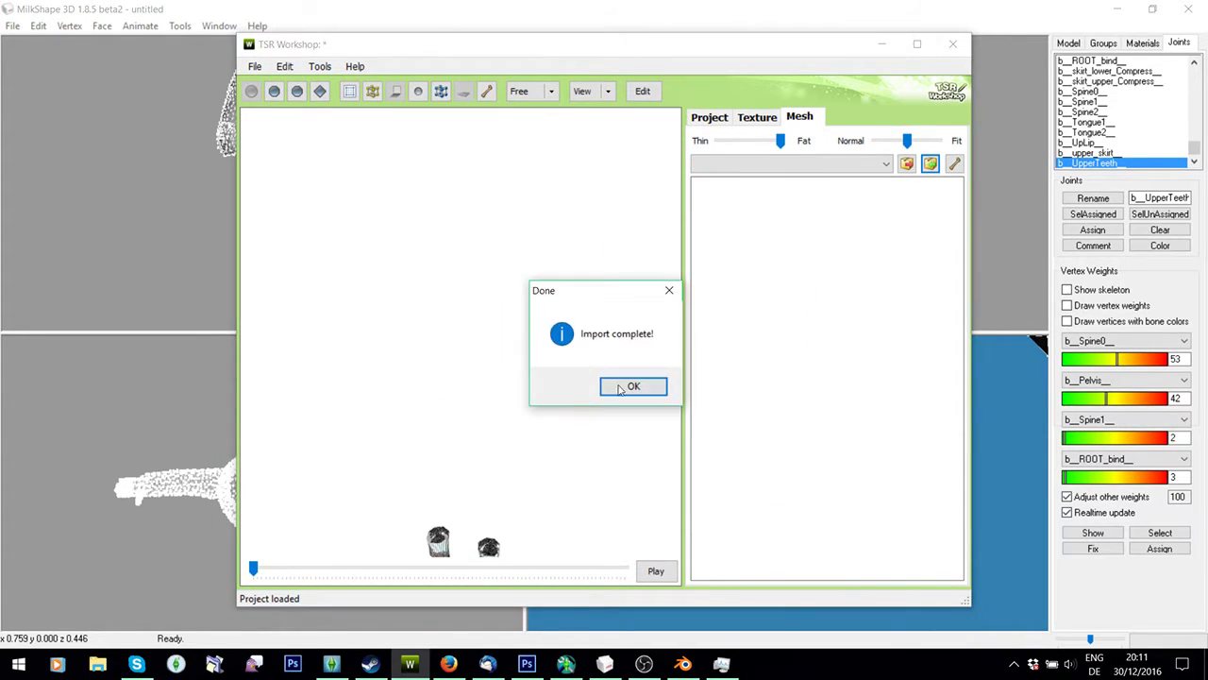
pyautogui.click(632, 386)
# Preview the reimported jacket at full fat and examine its pockets, side and hood for remaining flaws.
pyautogui.moveTo(575, 372); pyautogui.dragTo(457, 330)
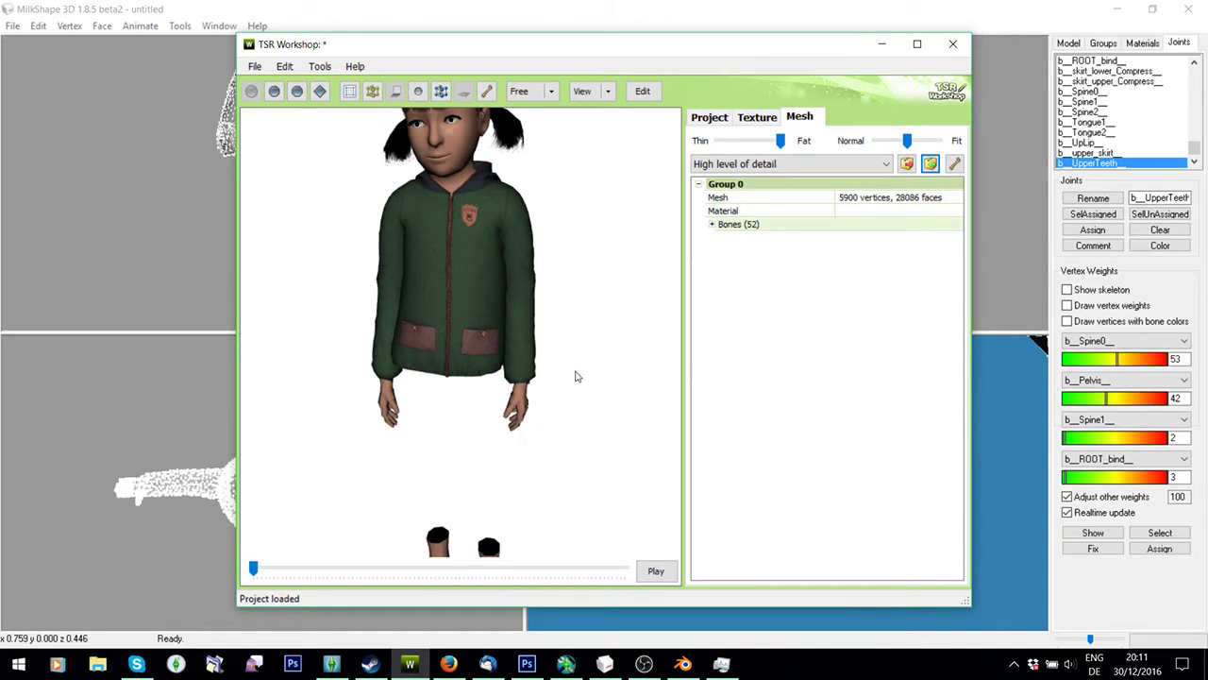
pyautogui.moveTo(574, 378); pyautogui.dragTo(288, 347)
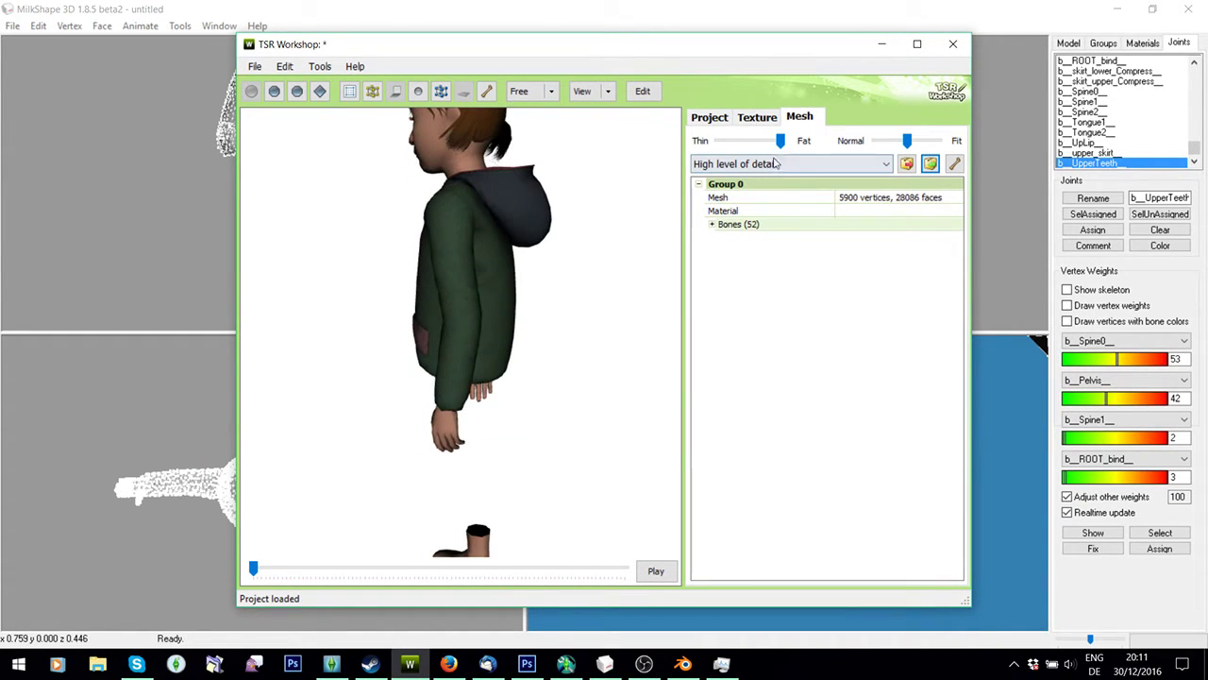
pyautogui.moveTo(742, 139); pyautogui.dragTo(843, 143)
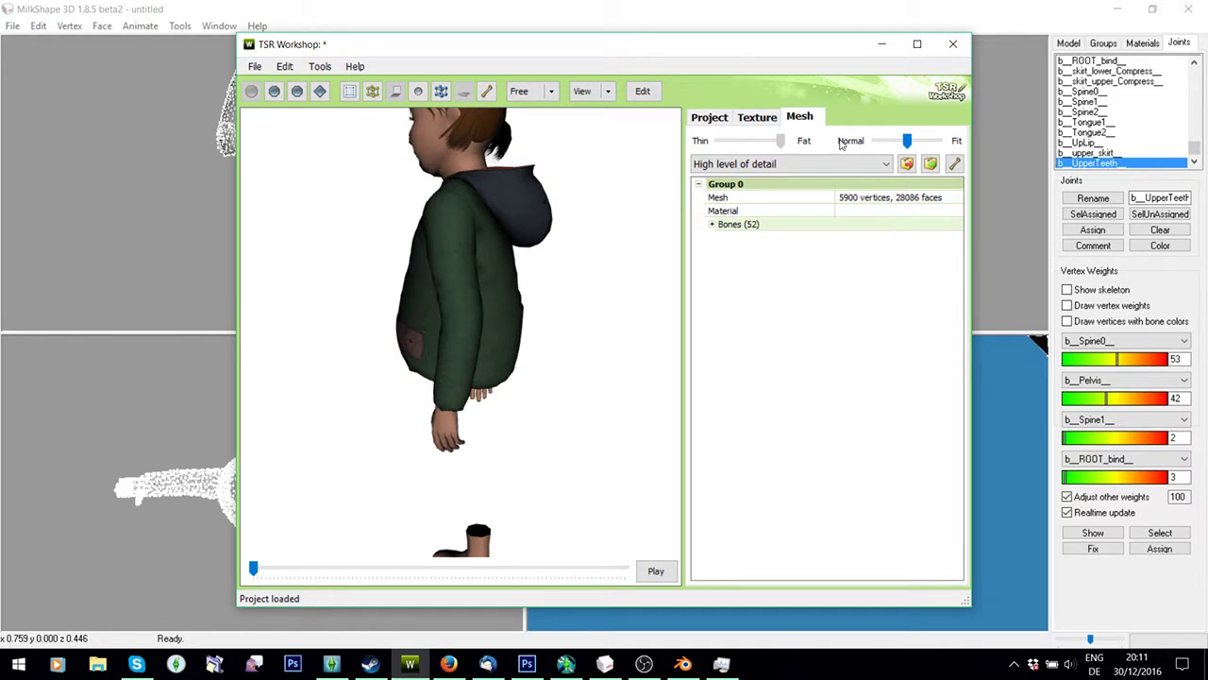
pyautogui.moveTo(500, 293); pyautogui.dragTo(669, 237)
# In MilkShape 3D, draw the vertices with bone colors and clear the joint assignments of the jacket's left forearm and hand.
pyautogui.click(158, 190)
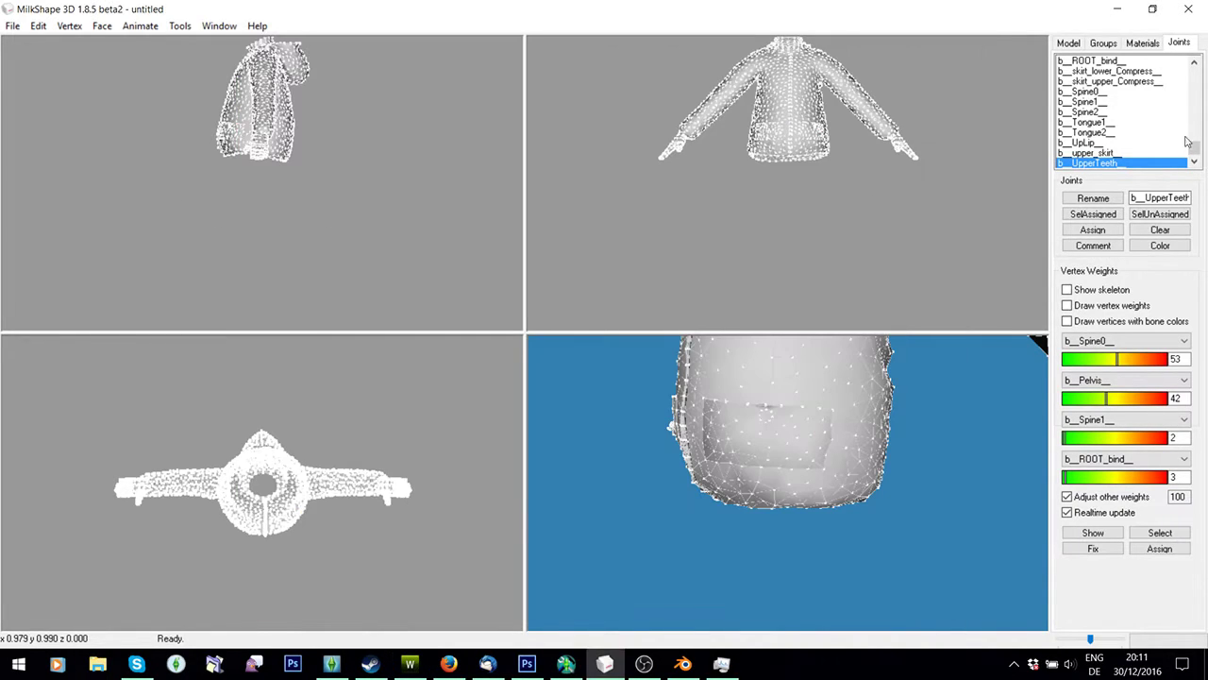
pyautogui.click(1066, 321)
pyautogui.moveTo(952, 211); pyautogui.dragTo(859, 93)
pyautogui.click(1103, 43)
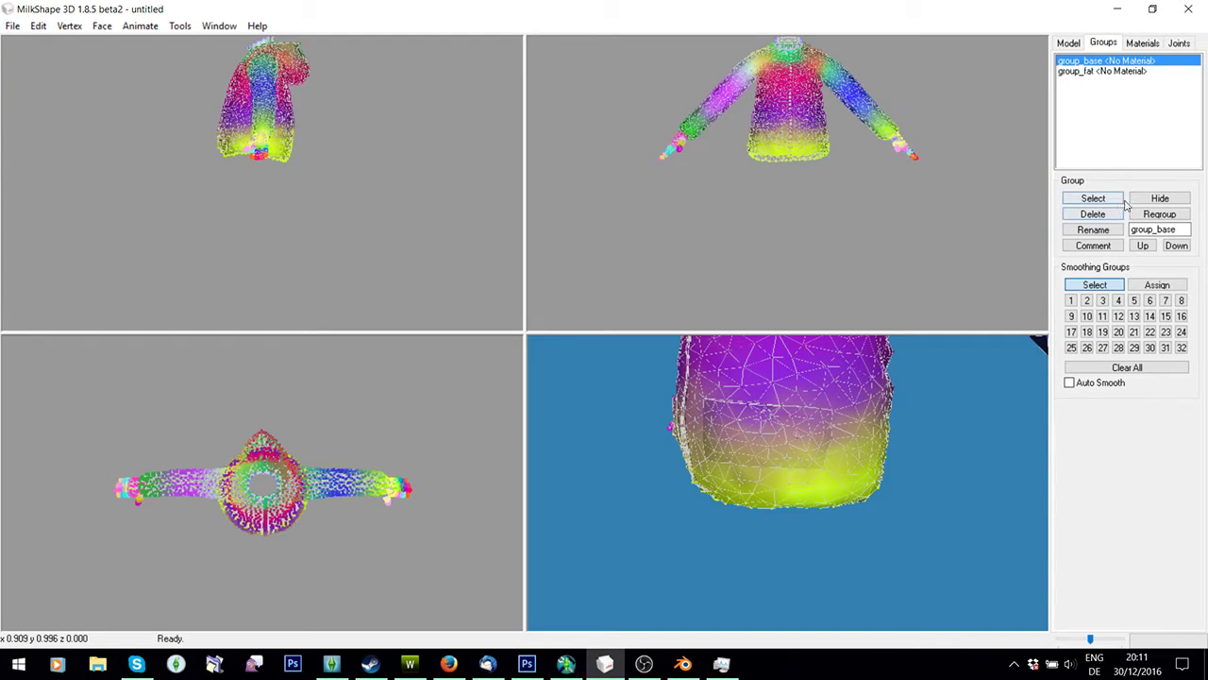
pyautogui.moveTo(946, 179); pyautogui.dragTo(861, 93)
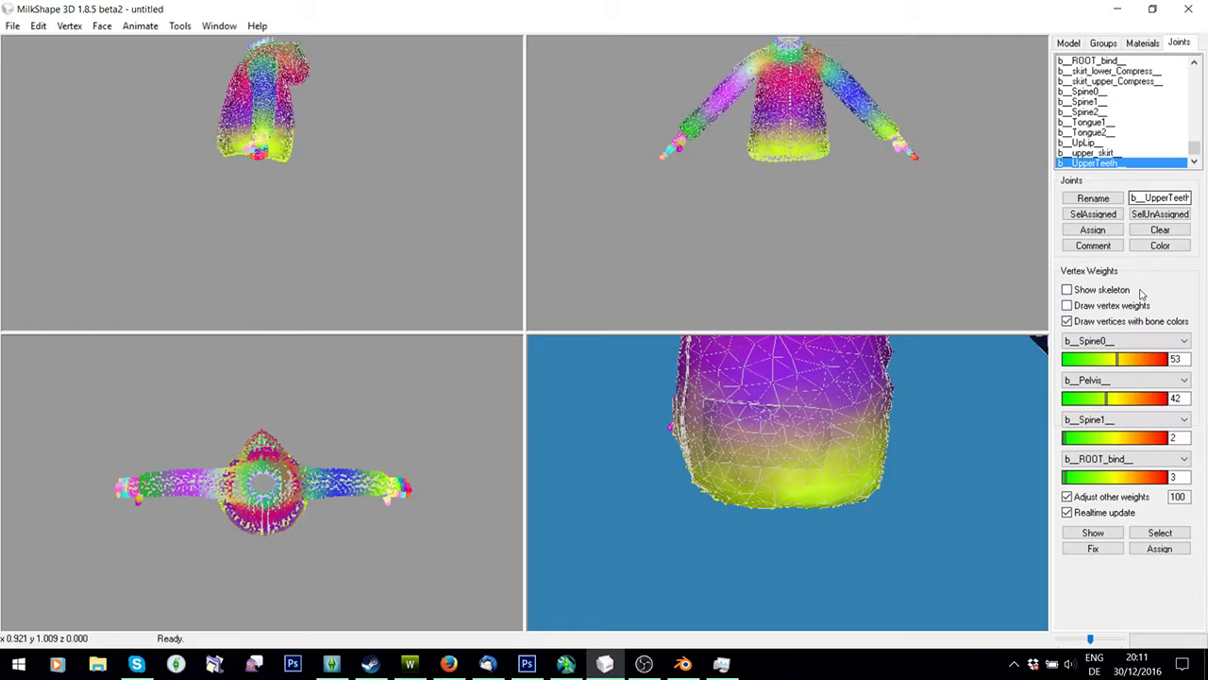
pyautogui.click(1160, 229)
# Select the vertices of the jacket's right forearm and hand and clear their joint assignments.
pyautogui.click(1068, 42)
pyautogui.moveTo(623, 190); pyautogui.dragTo(723, 103)
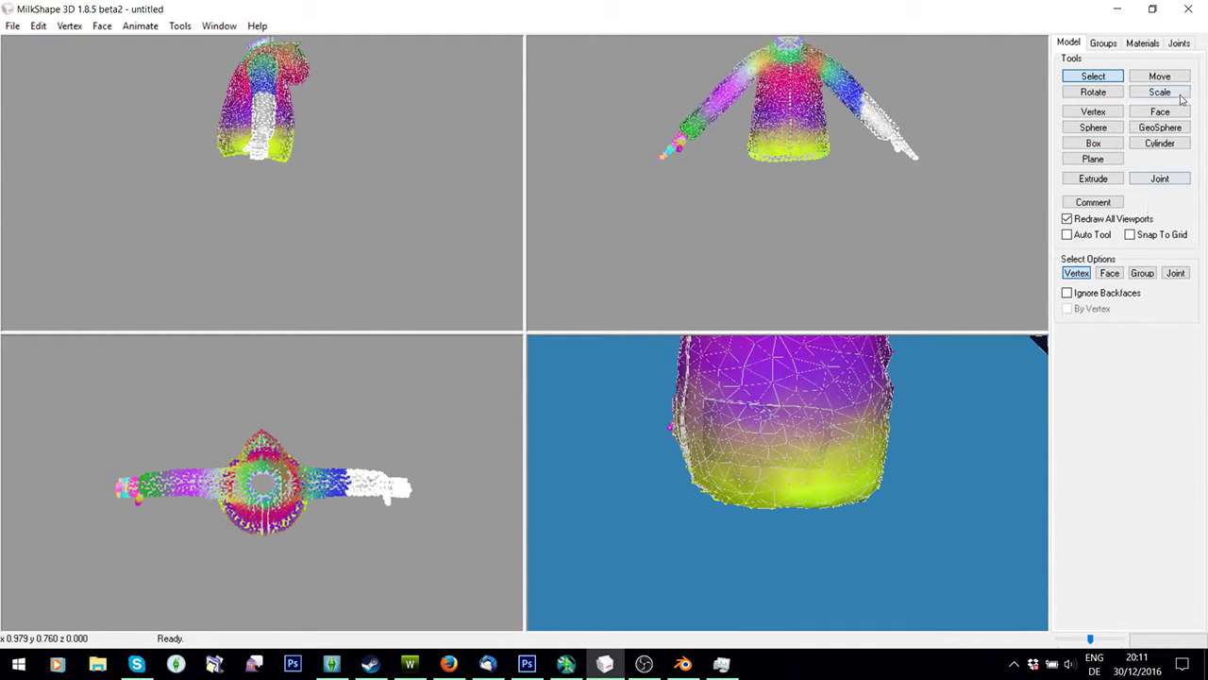
pyautogui.click(1179, 43)
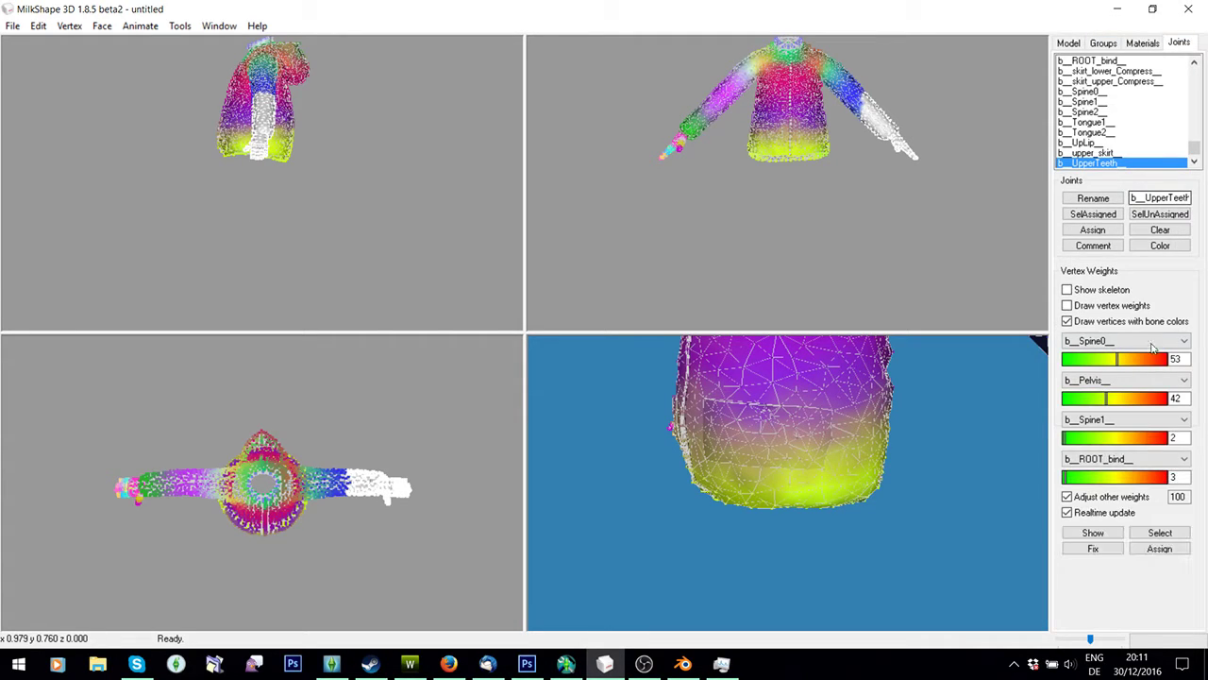
pyautogui.click(1160, 230)
pyautogui.click(12, 26)
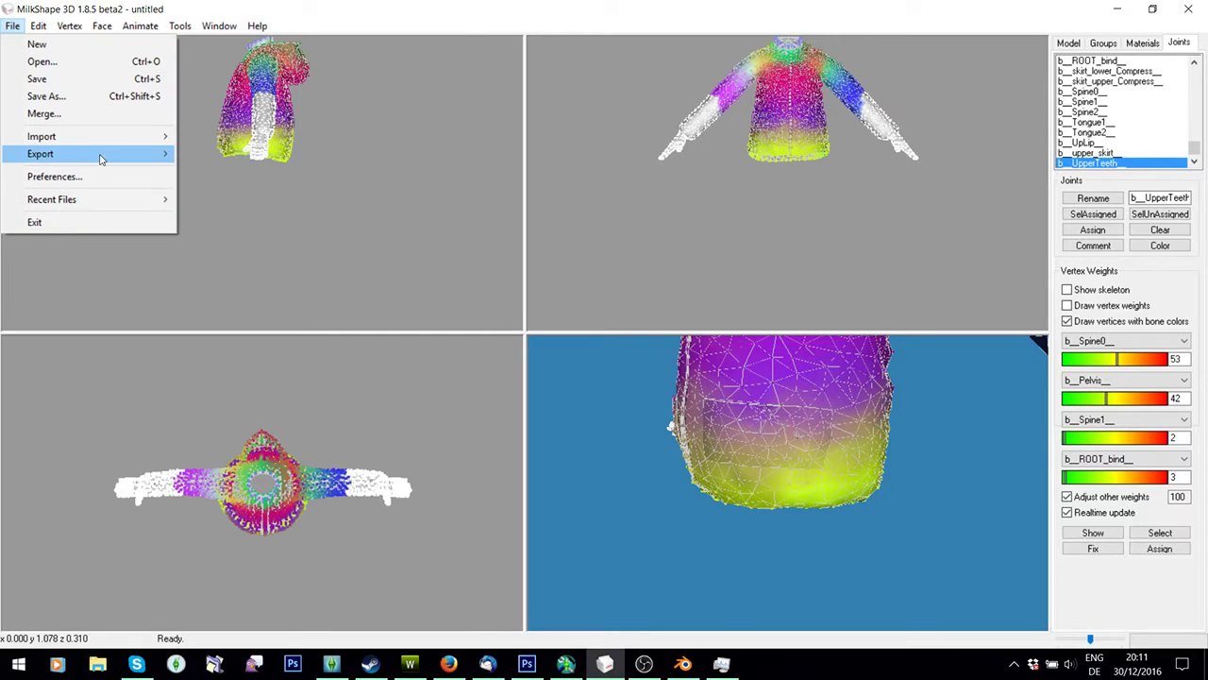
pyautogui.moveTo(100, 156)
pyautogui.click(278, 584)
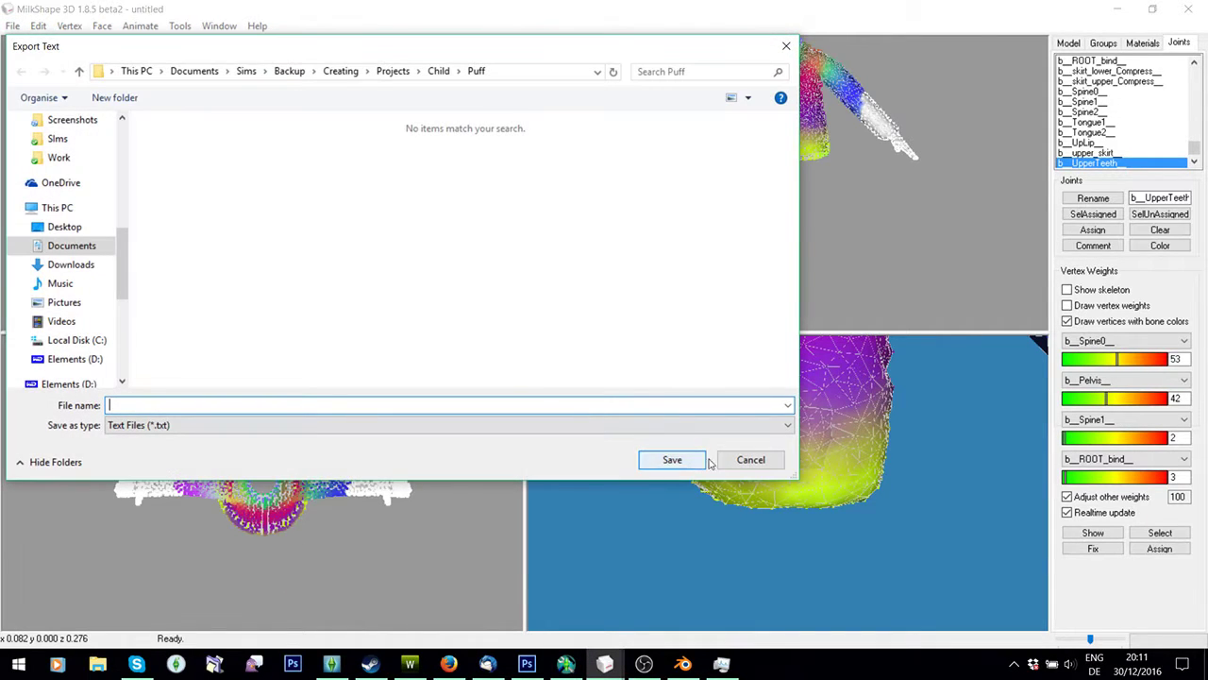
pyautogui.click(751, 459)
# Export the jacket with its cleared arm joints as a WSO object, overwriting PuffB2M1.wso.
pyautogui.click(7, 26)
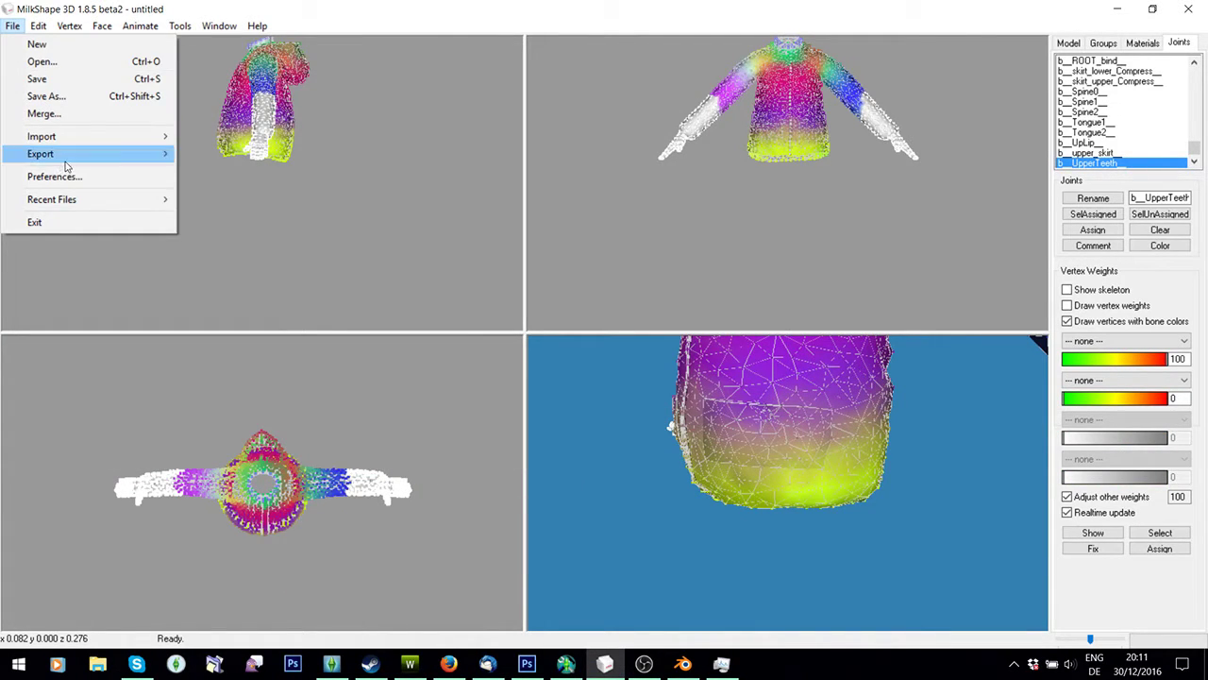
pyautogui.moveTo(61, 156)
pyautogui.click(208, 605)
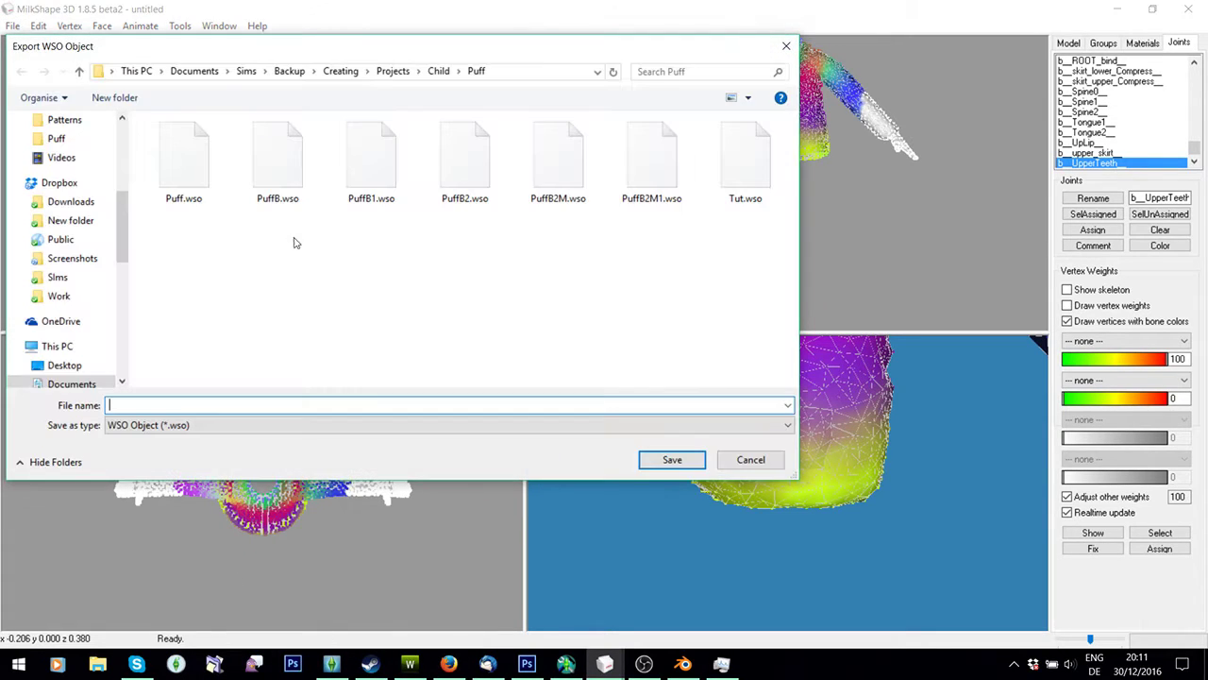
pyautogui.doubleClick(651, 160)
pyautogui.click(651, 338)
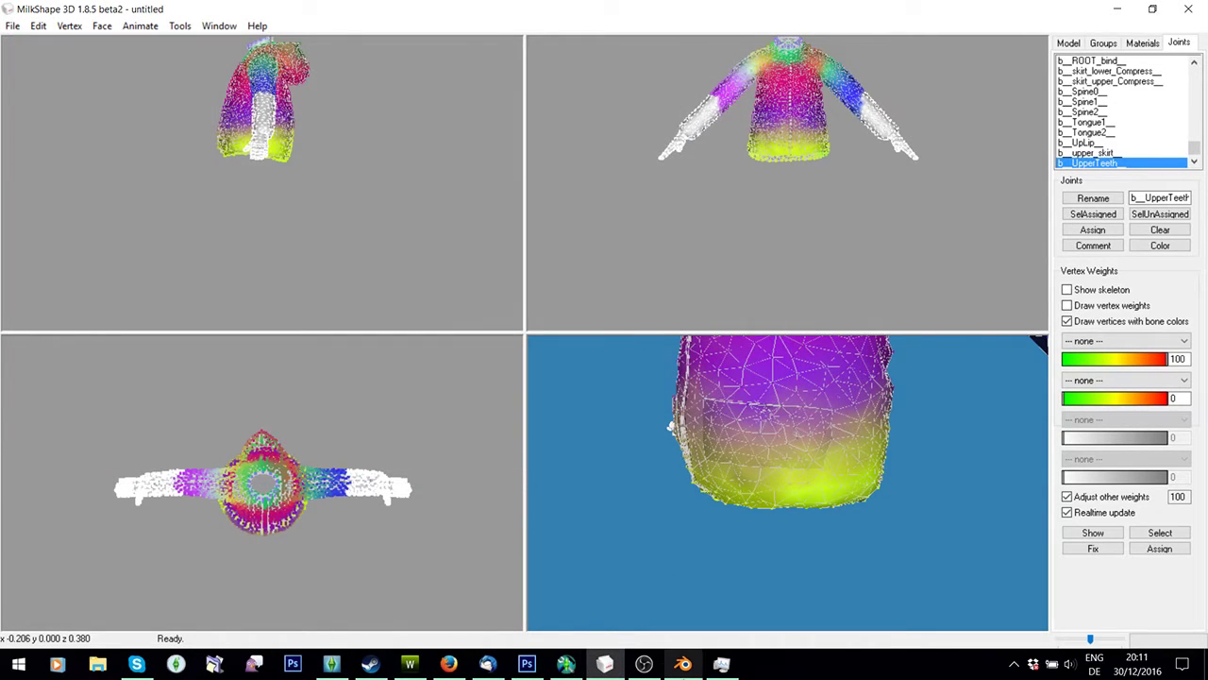
# In Mesh Toolkit, auto-assign only the empty bone assignments of PuffB2M1.wso from TopNude.wso with interpolation, overwriting PuffB2M1.wso.
pyautogui.click(567, 663)
pyautogui.click(402, 174)
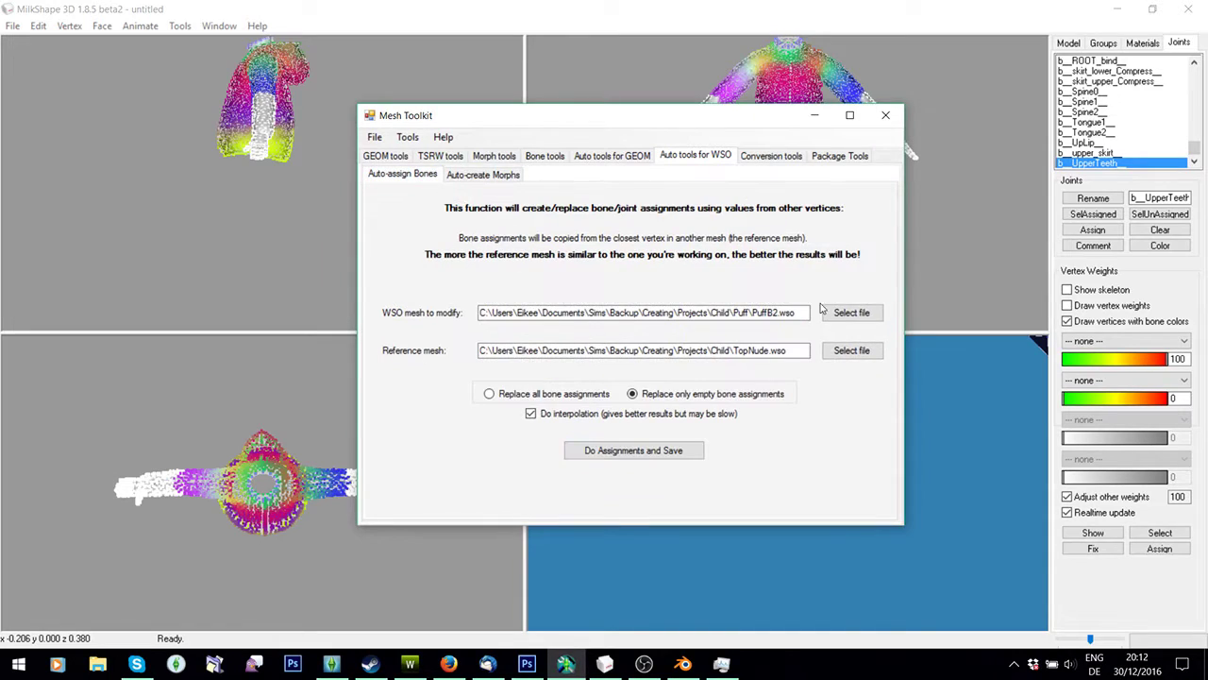
pyautogui.click(854, 310)
pyautogui.scroll(-1, 717, 352)
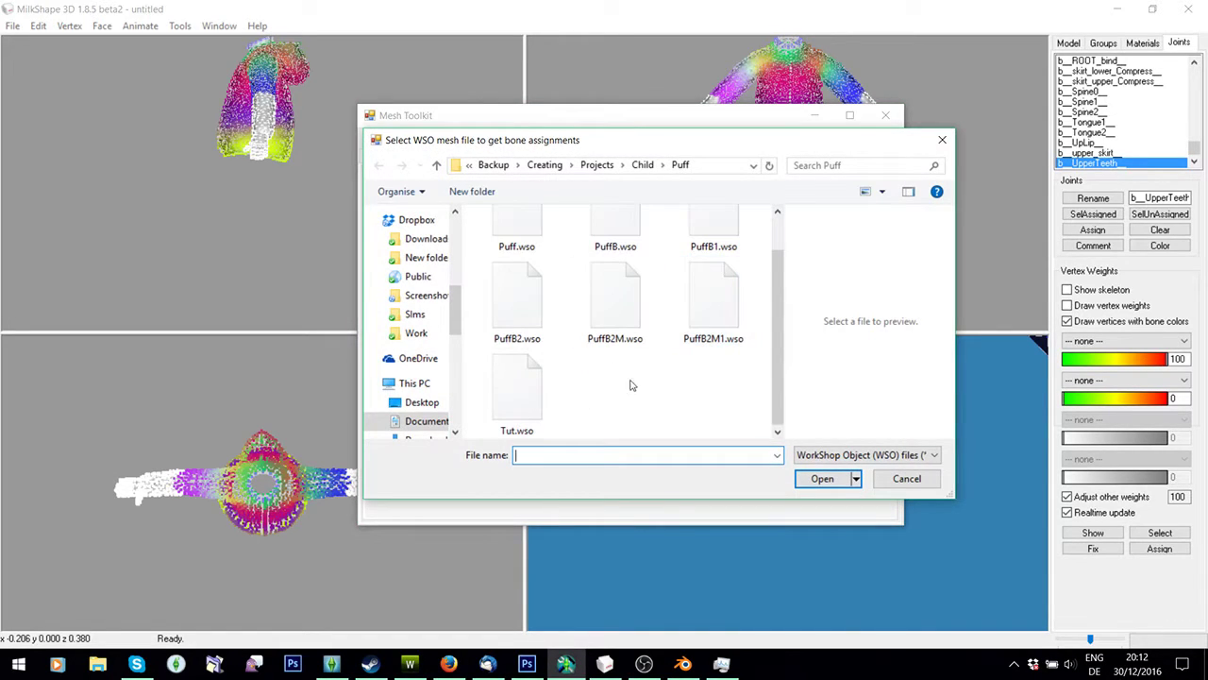
pyautogui.doubleClick(712, 316)
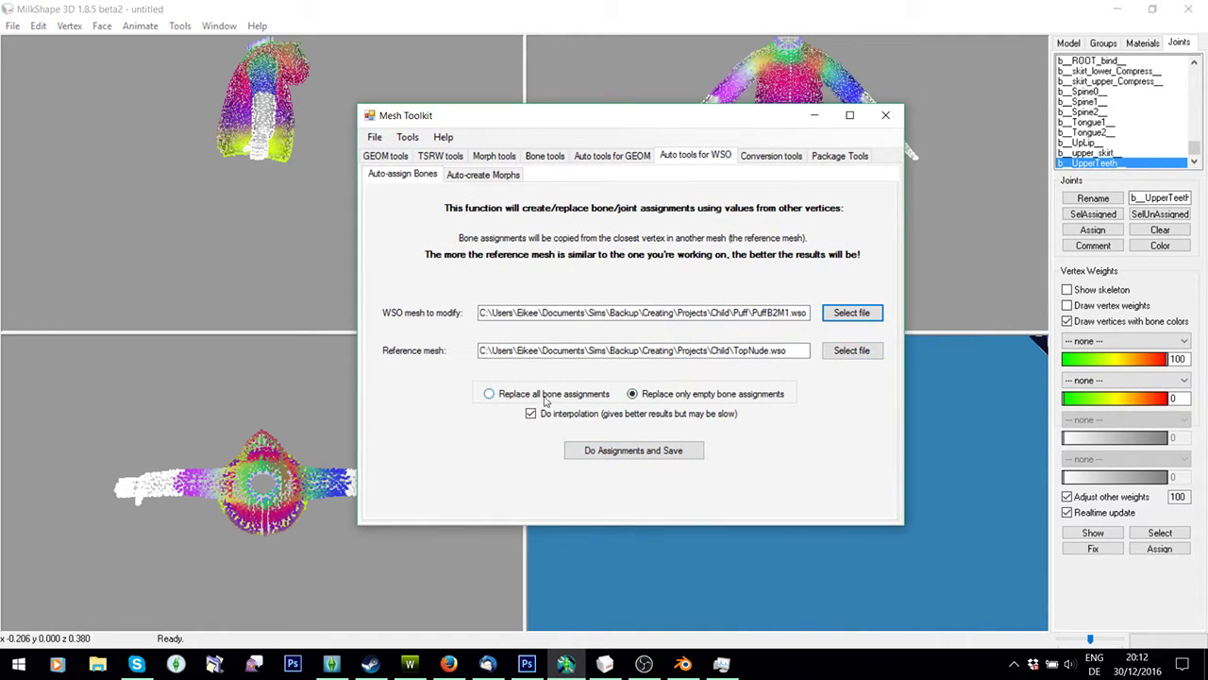
pyautogui.click(638, 450)
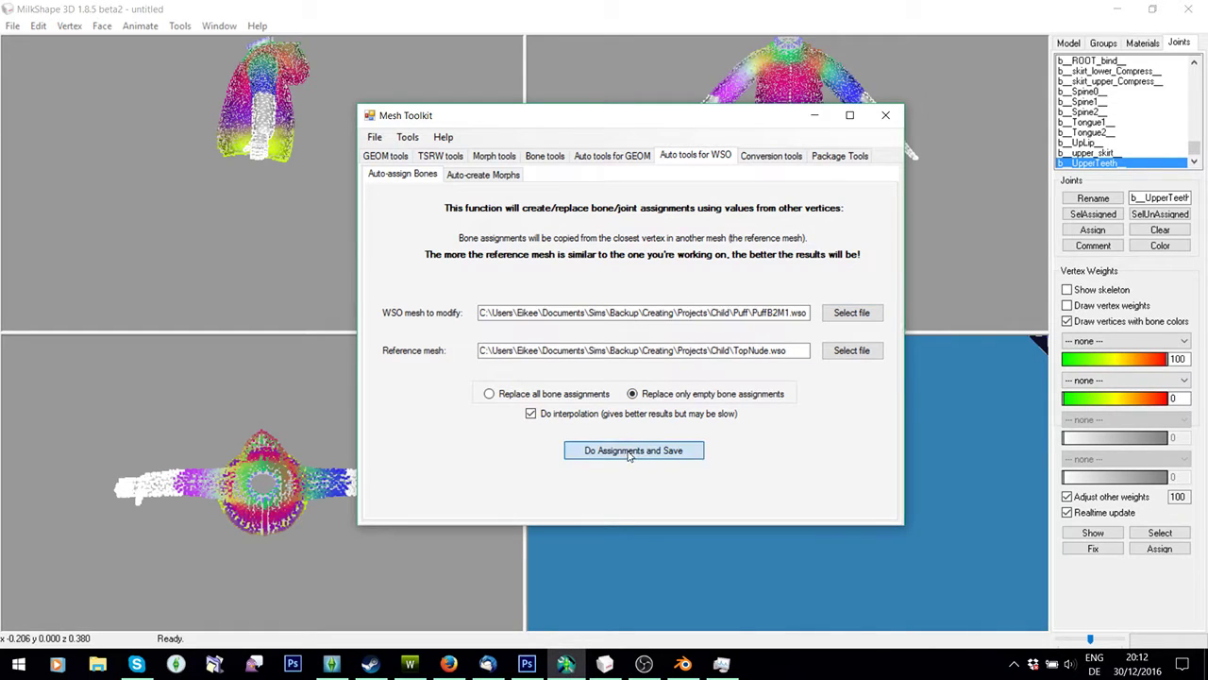
pyautogui.doubleClick(541, 357)
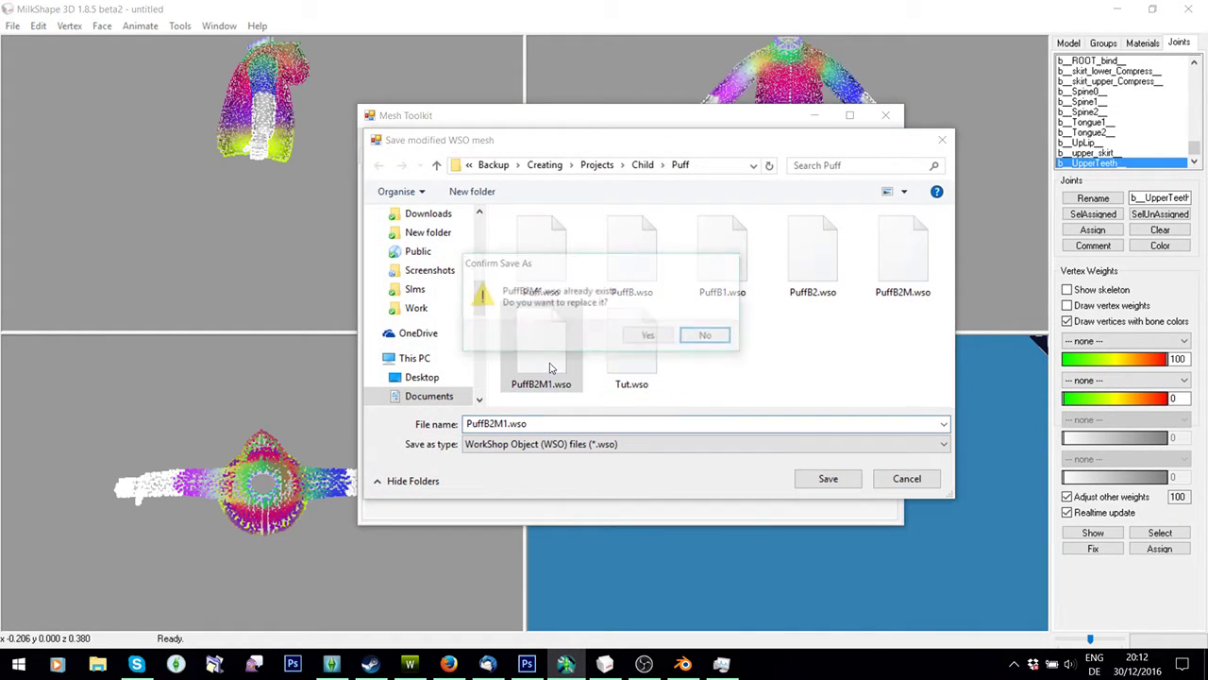
pyautogui.click(655, 334)
# Switch to TSR Workshop and import PuffB2M1.wso as the high-detail mesh, updating the bounding box values automatically.
pyautogui.click(410, 663)
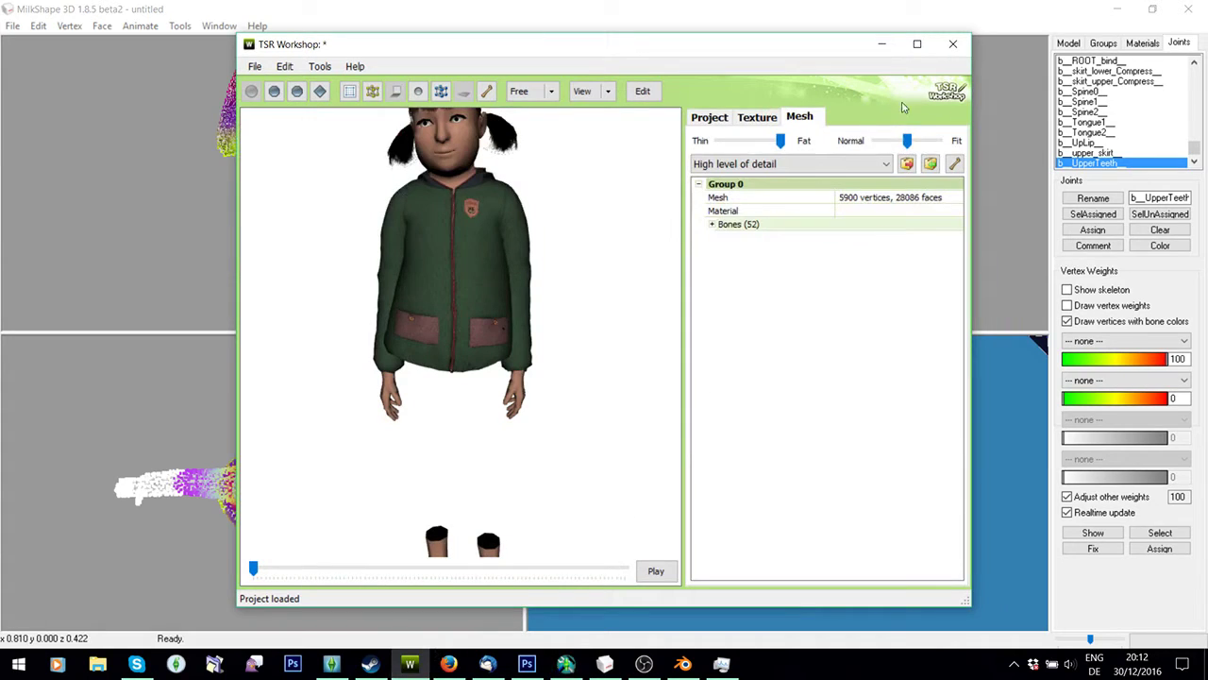
pyautogui.hotkey('ctrl', 'o')
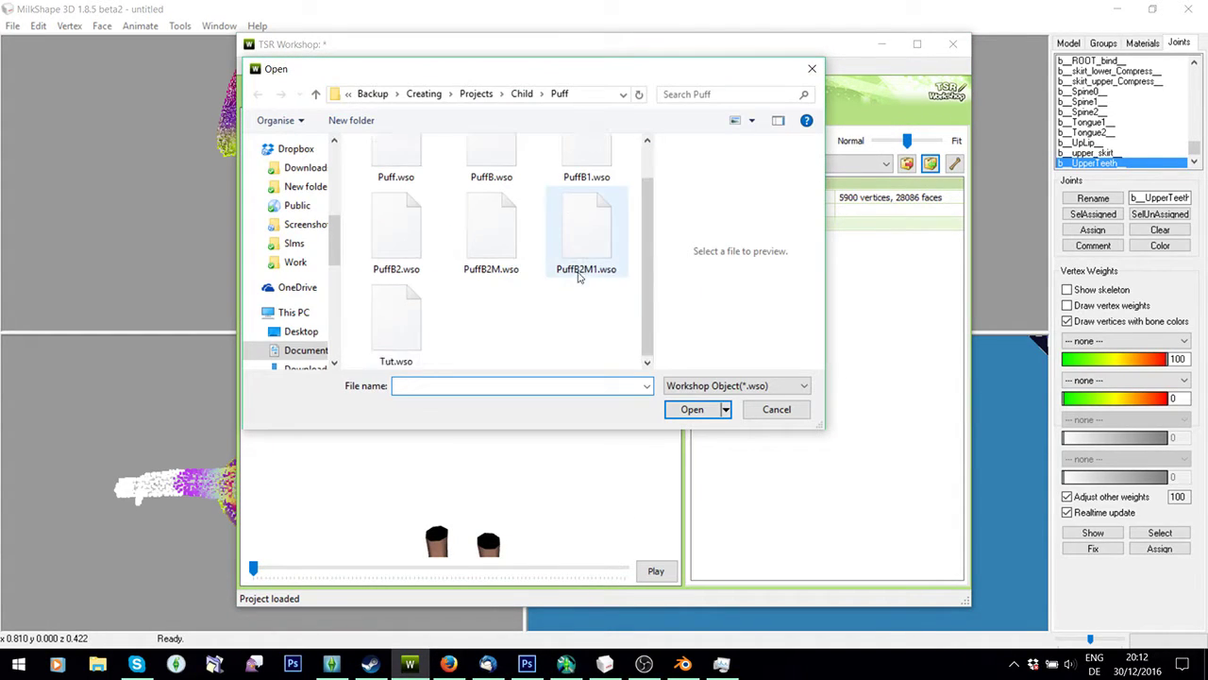
pyautogui.doubleClick(578, 274)
pyautogui.click(720, 397)
pyautogui.click(655, 383)
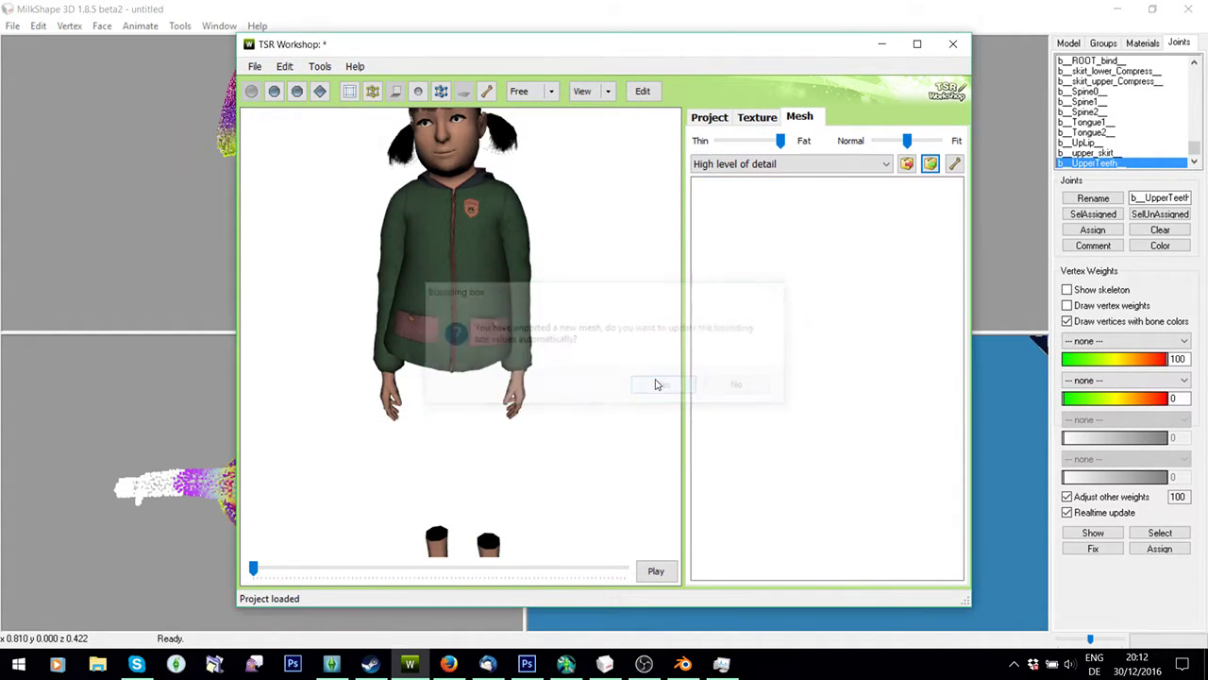
pyautogui.click(634, 387)
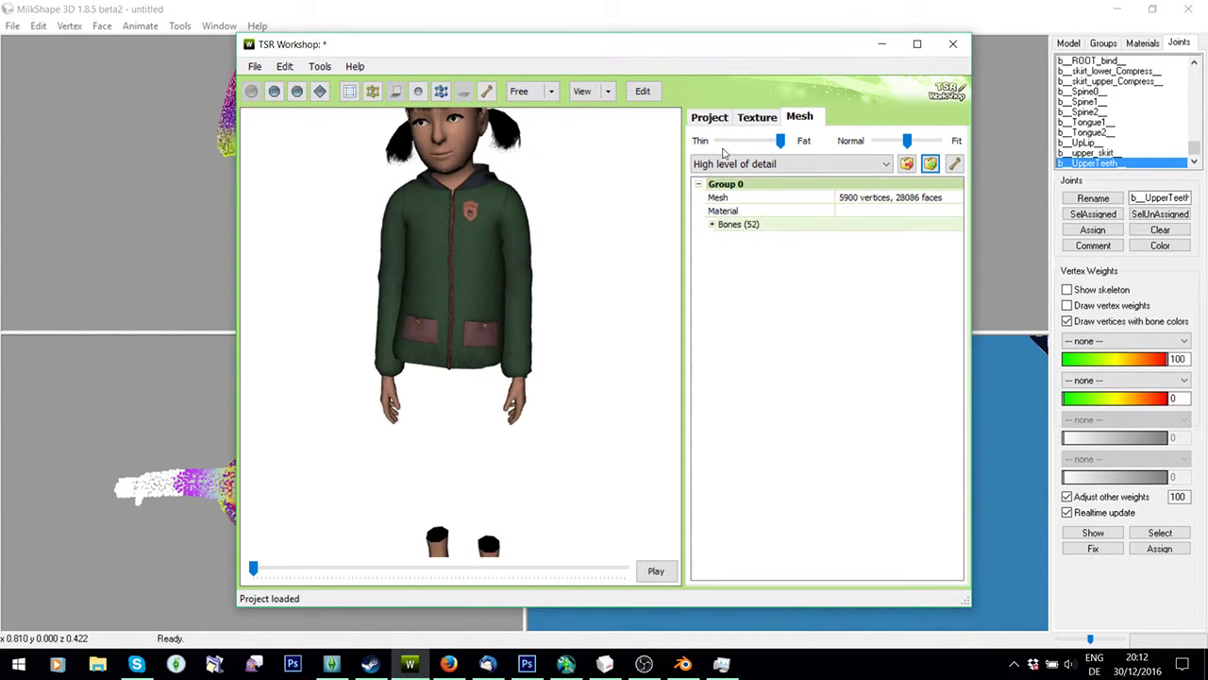
# Preview the jacket at full fat and rotate the model to examine the reassigned sleeves and the pockets.
pyautogui.moveTo(780, 139); pyautogui.dragTo(804, 144)
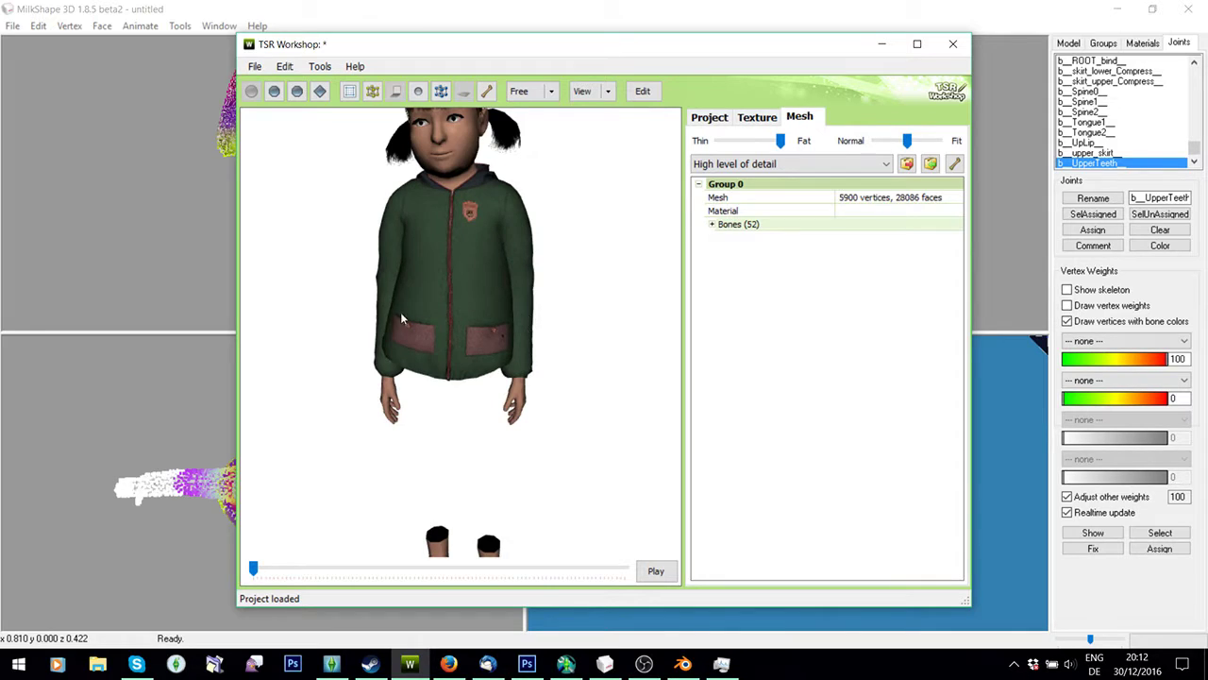
pyautogui.moveTo(401, 319); pyautogui.dragTo(641, 330)
pyautogui.moveTo(397, 327); pyautogui.dragTo(505, 328)
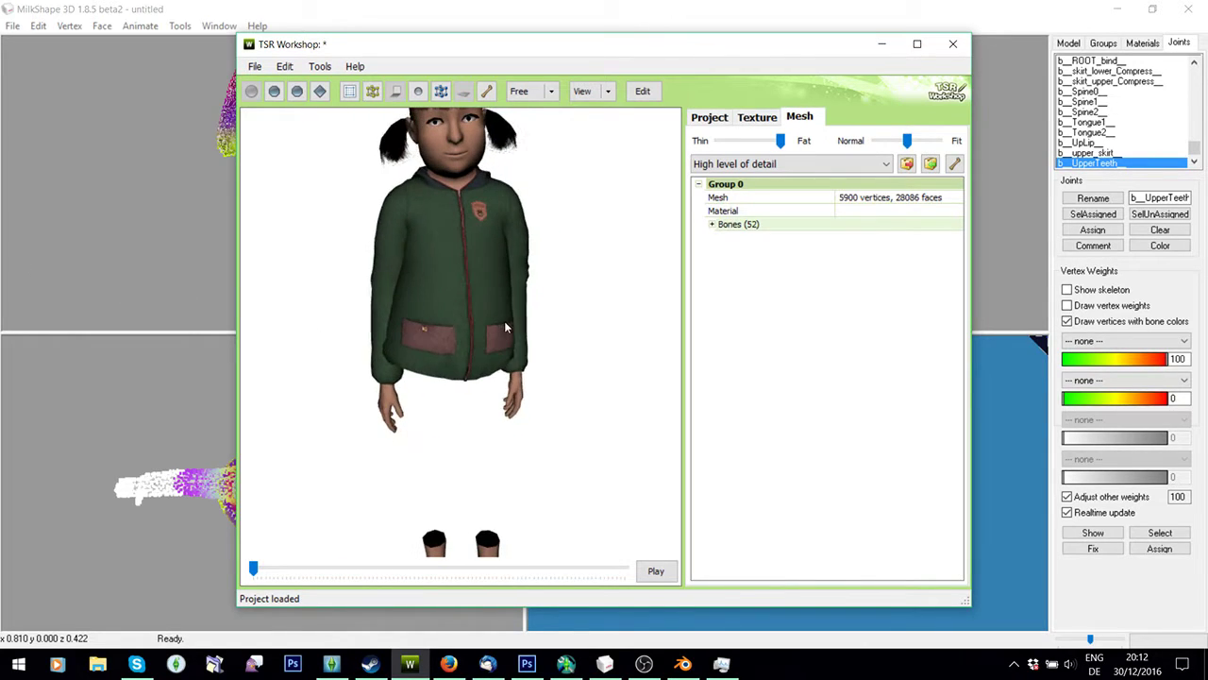
pyautogui.click(564, 663)
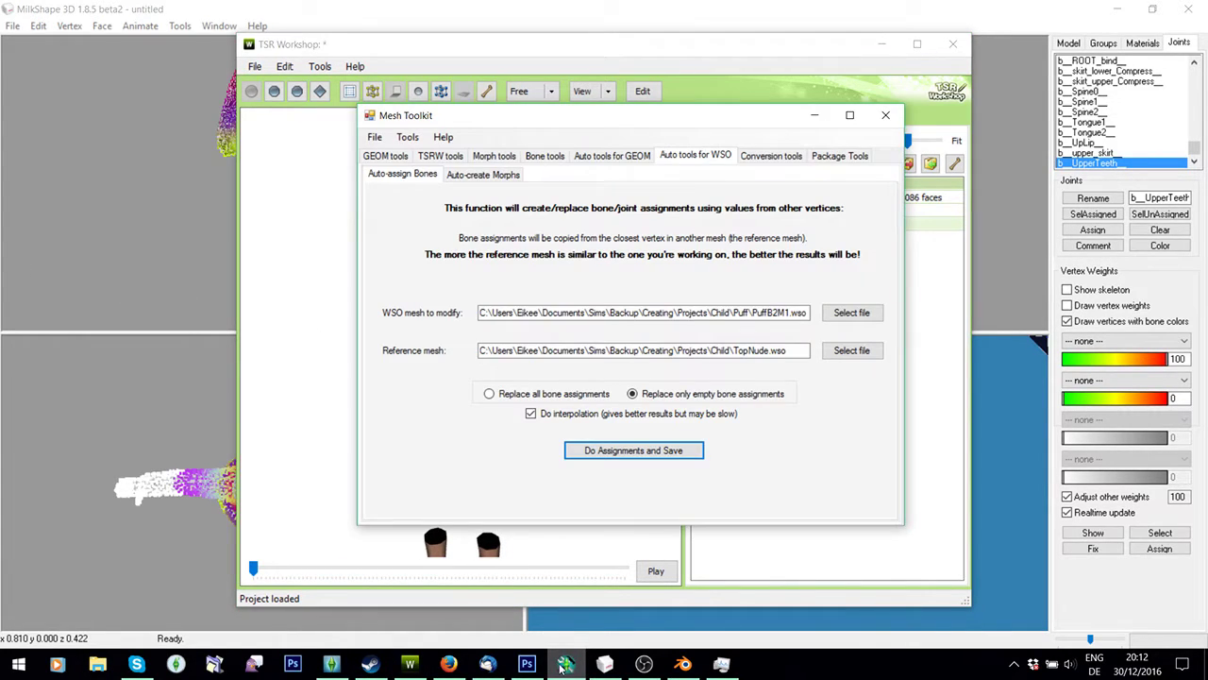
pyautogui.click(564, 663)
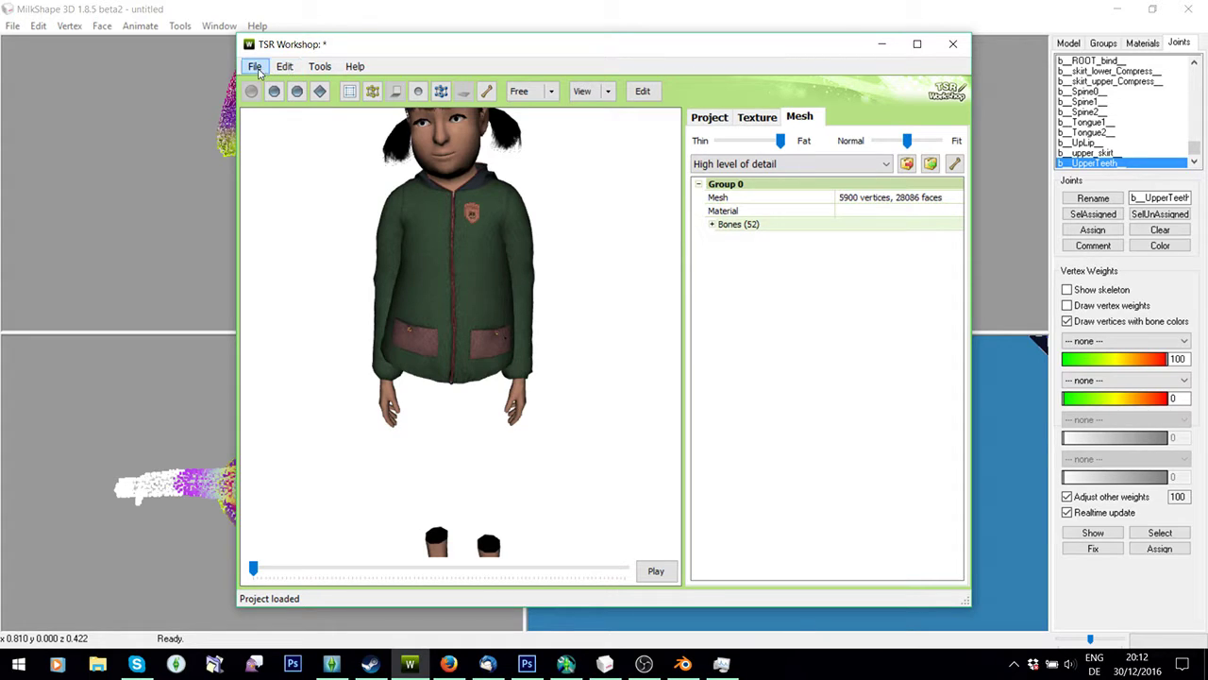
# Export the project as a Sims3Pack named PuffFINAL in the Puff folder, leaving the existing Puff1 file untouched.
pyautogui.click(259, 70)
pyautogui.moveTo(324, 215)
pyautogui.click(407, 217)
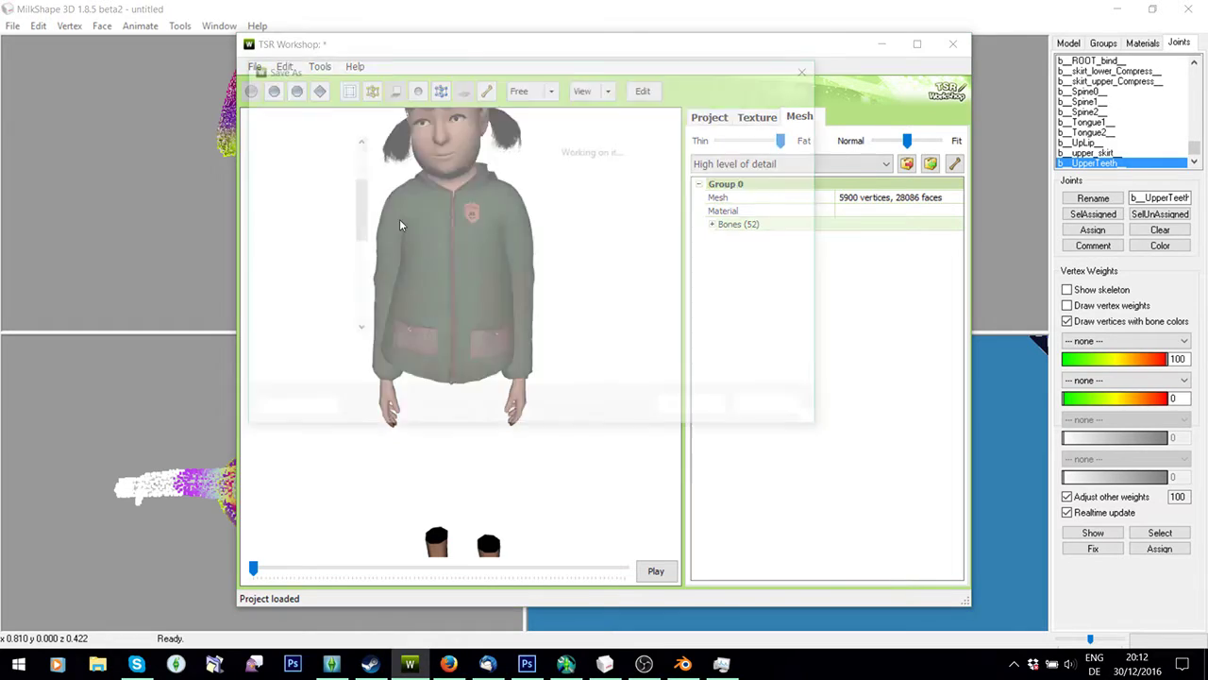
pyautogui.doubleClick(406, 219)
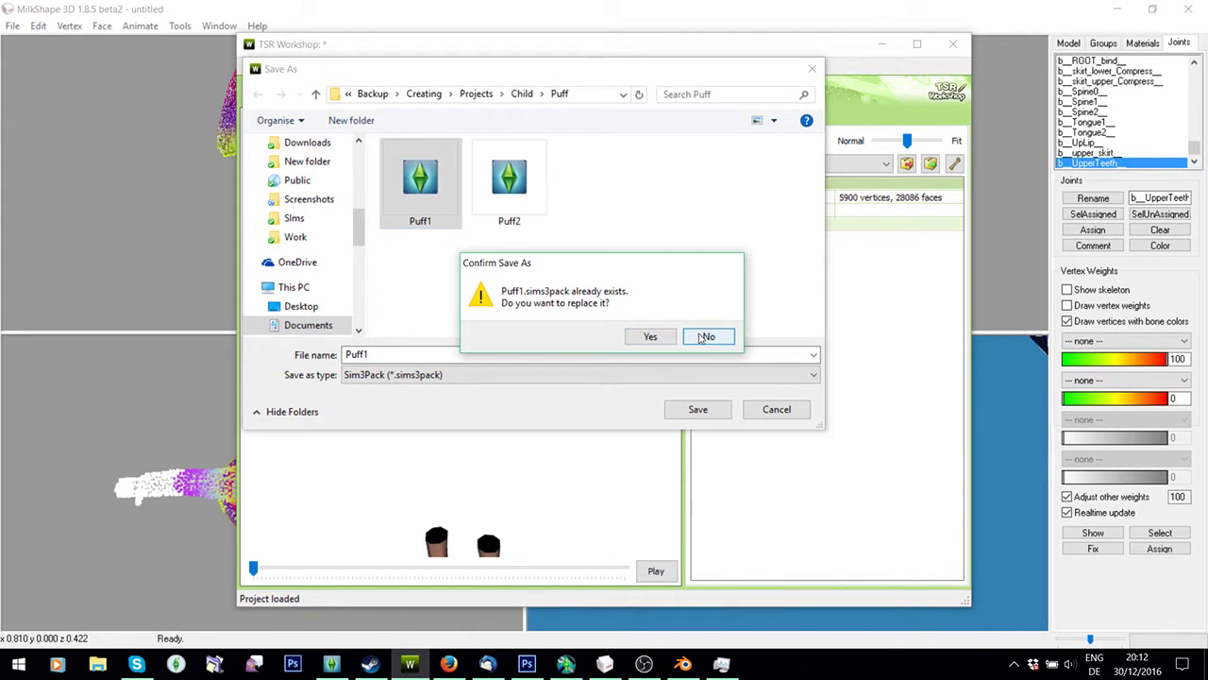
pyautogui.click(706, 337)
pyautogui.click(514, 234)
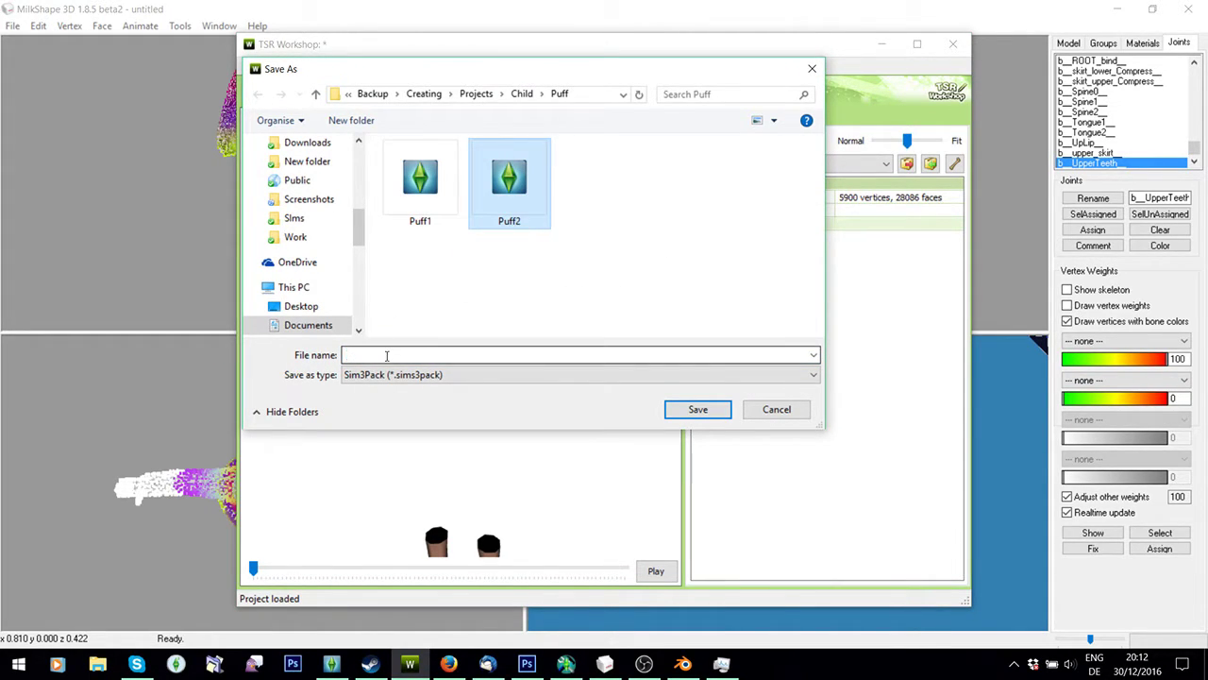
pyautogui.click(406, 351)
pyautogui.press('BackSpace')
pyautogui.write('F')
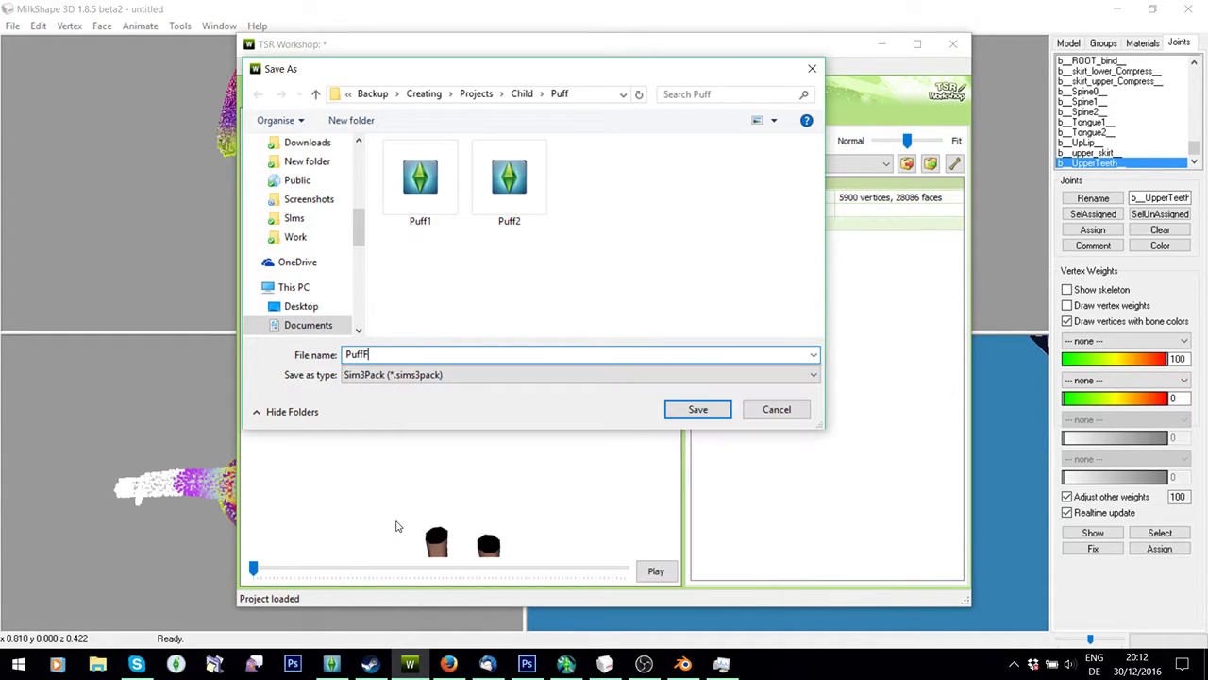
pyautogui.write('INAL')
pyautogui.click(698, 408)
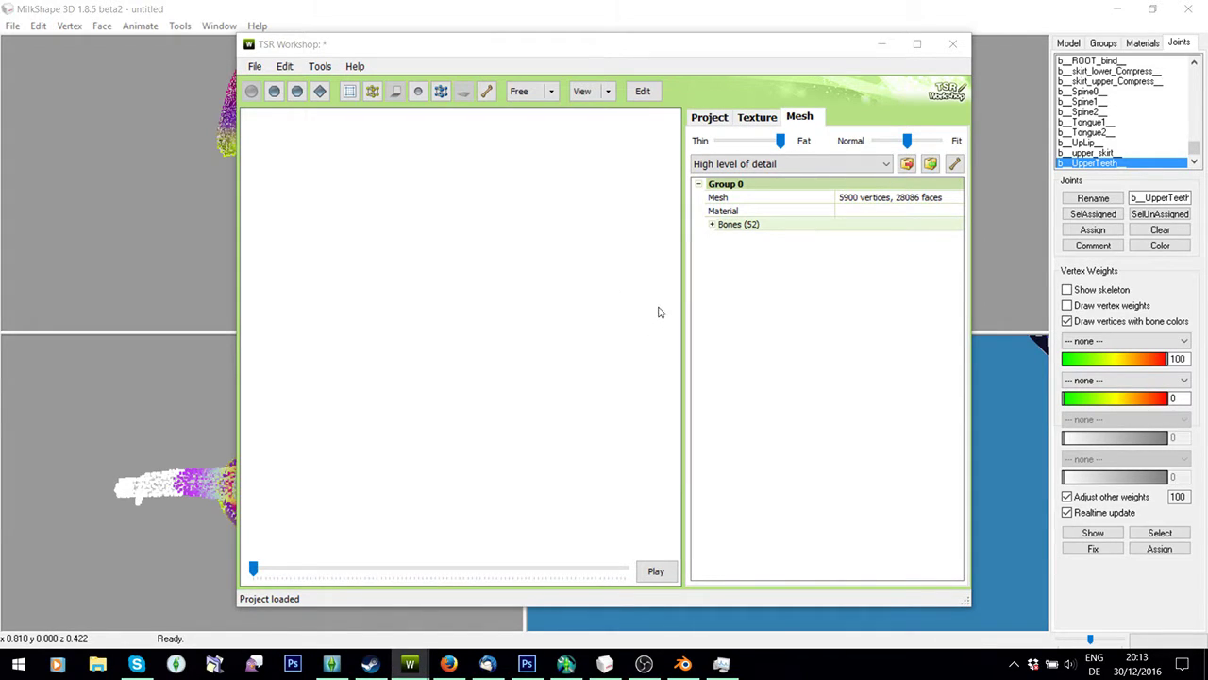
pyautogui.click(410, 664)
pyautogui.click(622, 387)
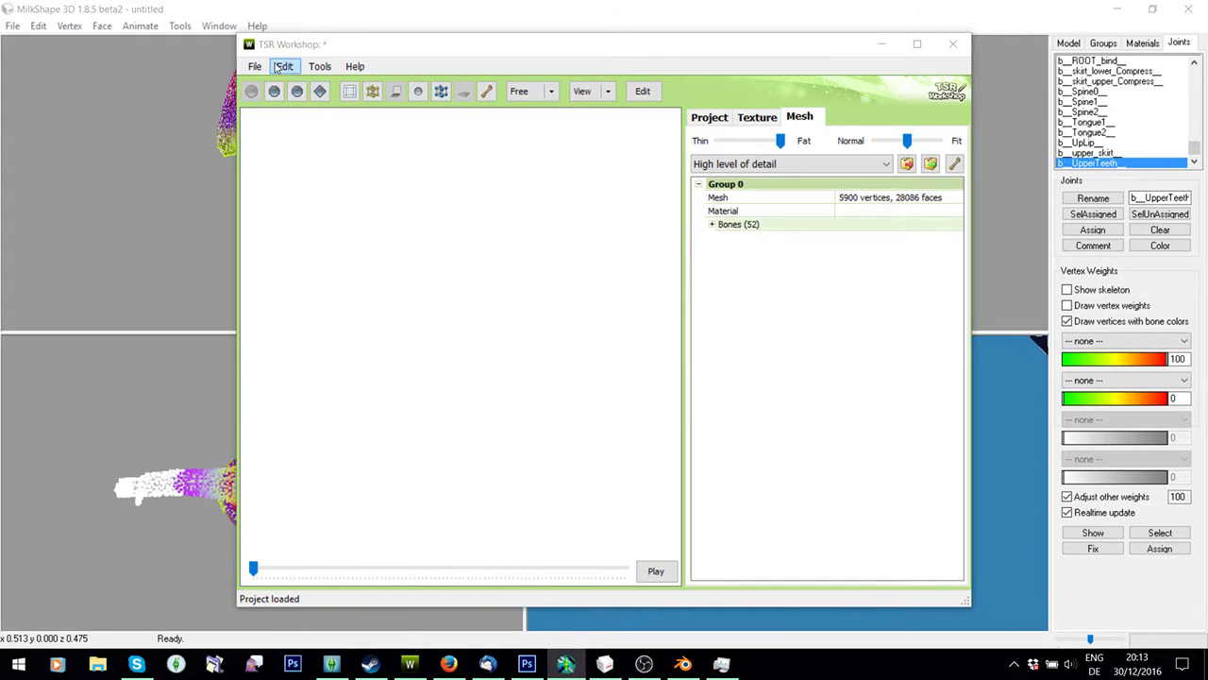
# Open the project contents and select every resource in the list, from the first BGEO to the last VPXY.
pyautogui.click(319, 67)
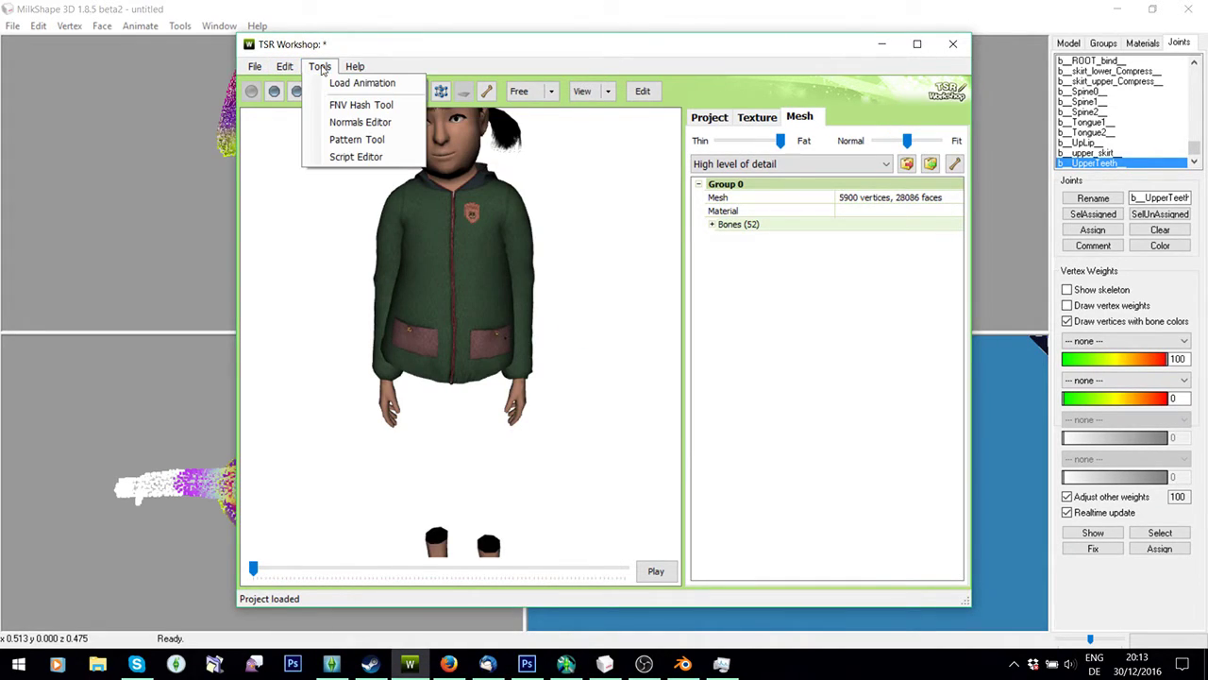
pyautogui.moveTo(285, 70)
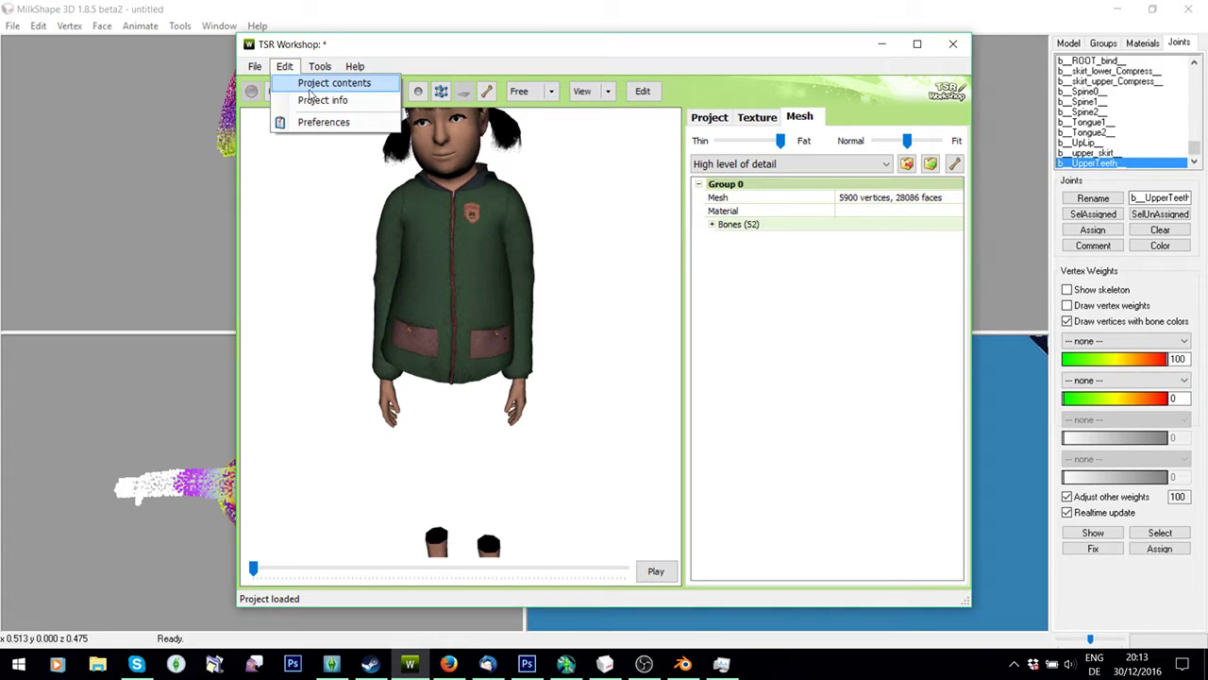
pyautogui.click(312, 84)
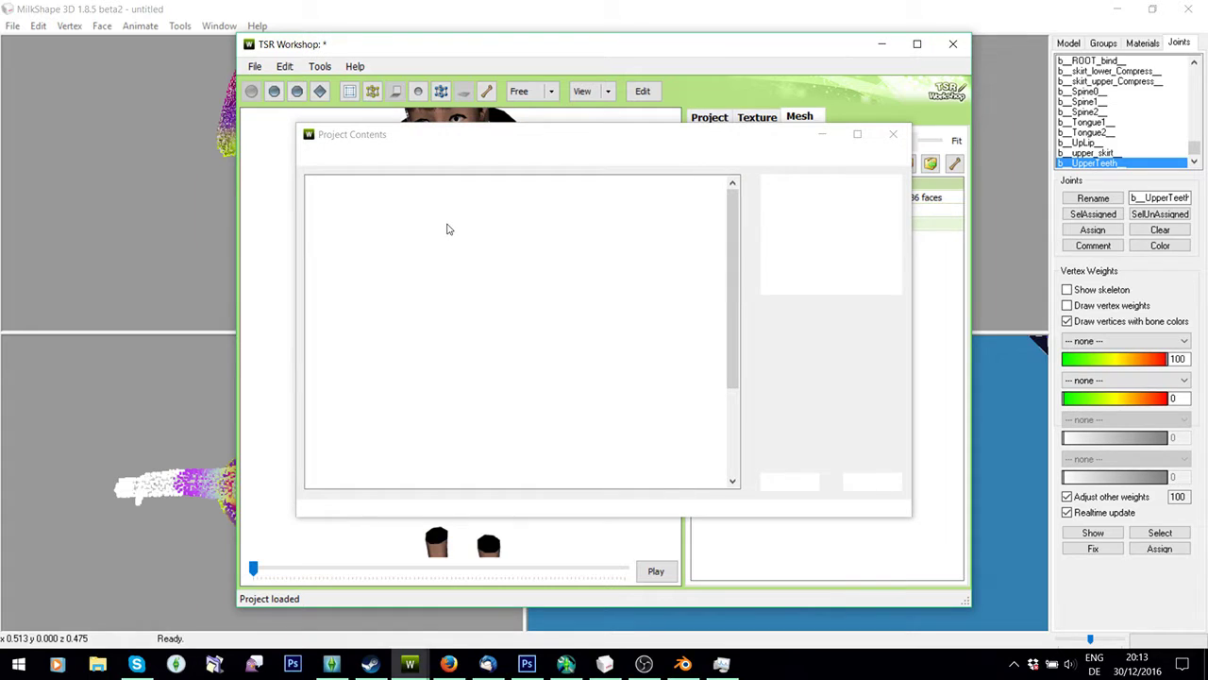
pyautogui.click(462, 203)
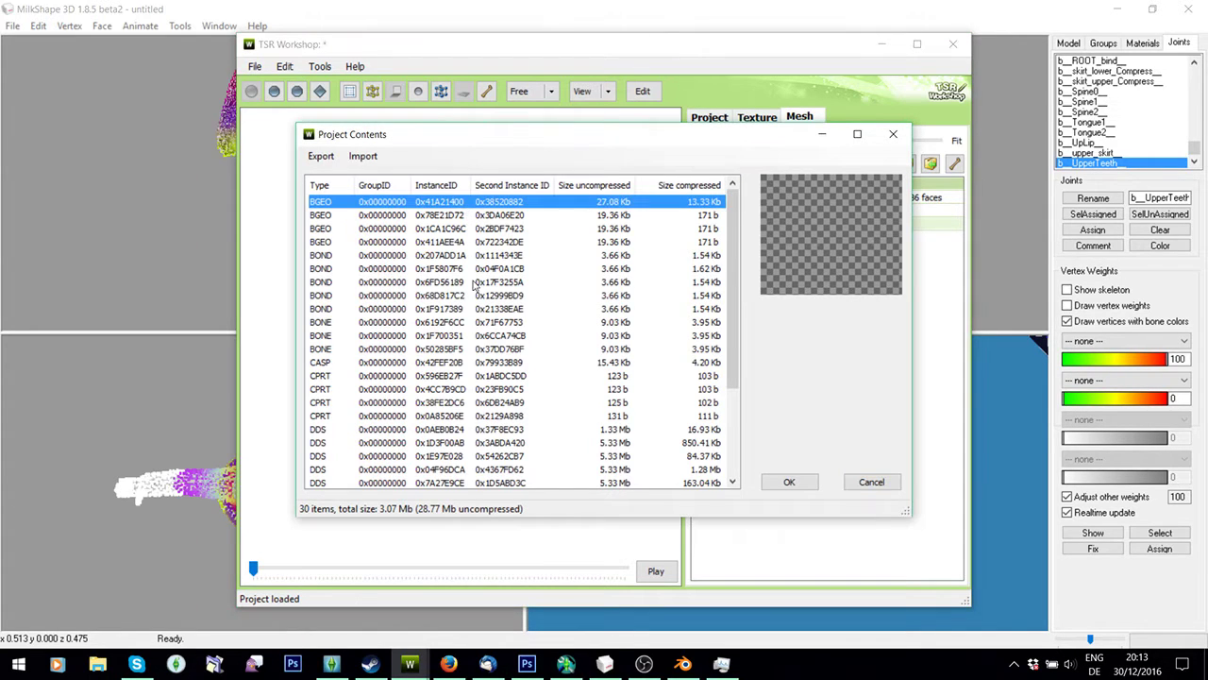
pyautogui.scroll(-3, 475, 288)
pyautogui.keyDown('shift'); pyautogui.click(471, 469); pyautogui.keyUp('shift')
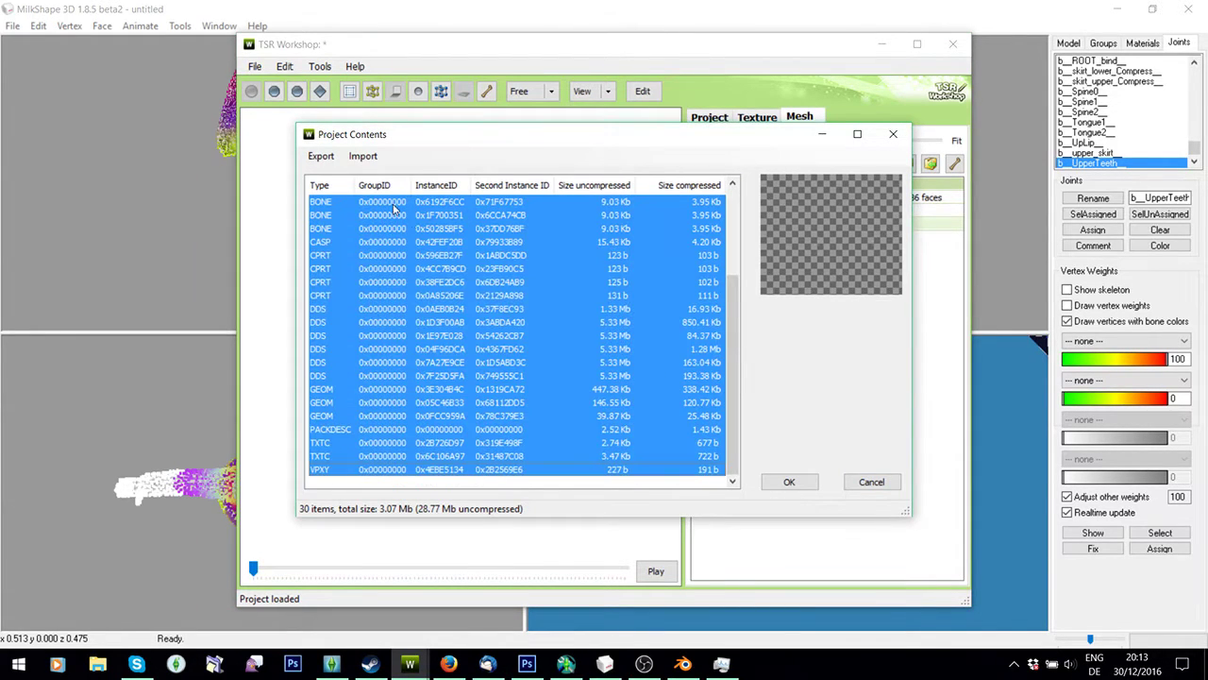
pyautogui.click(319, 159)
pyautogui.click(334, 176)
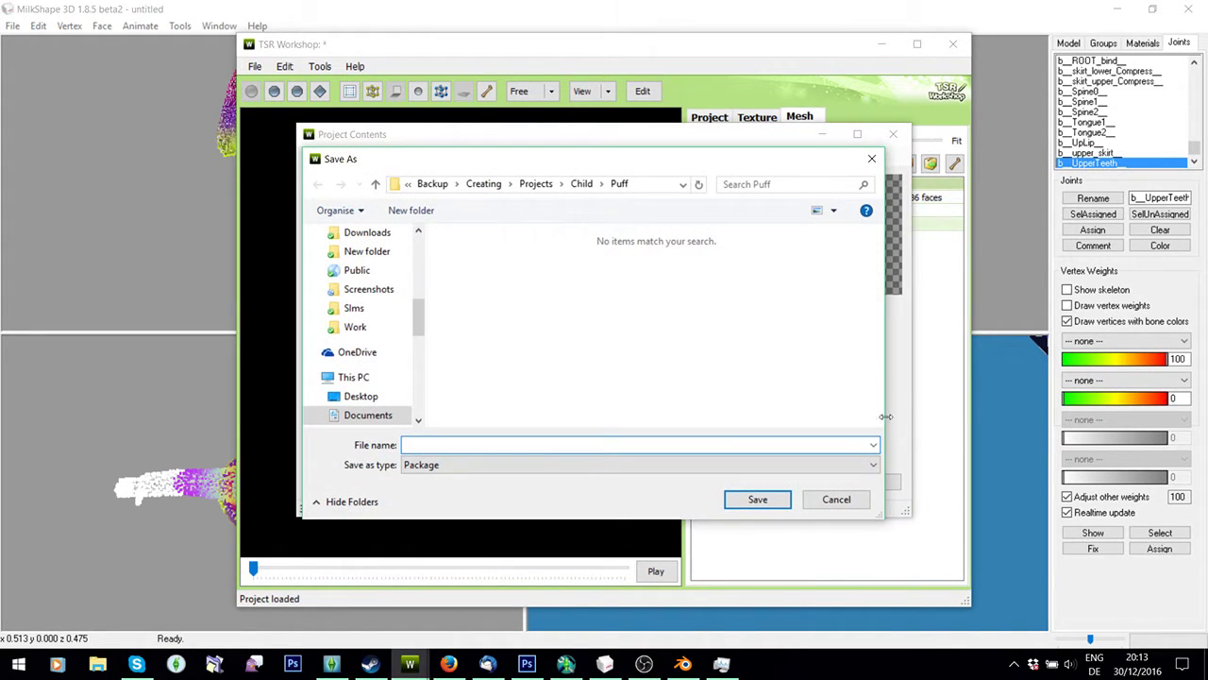
pyautogui.click(846, 499)
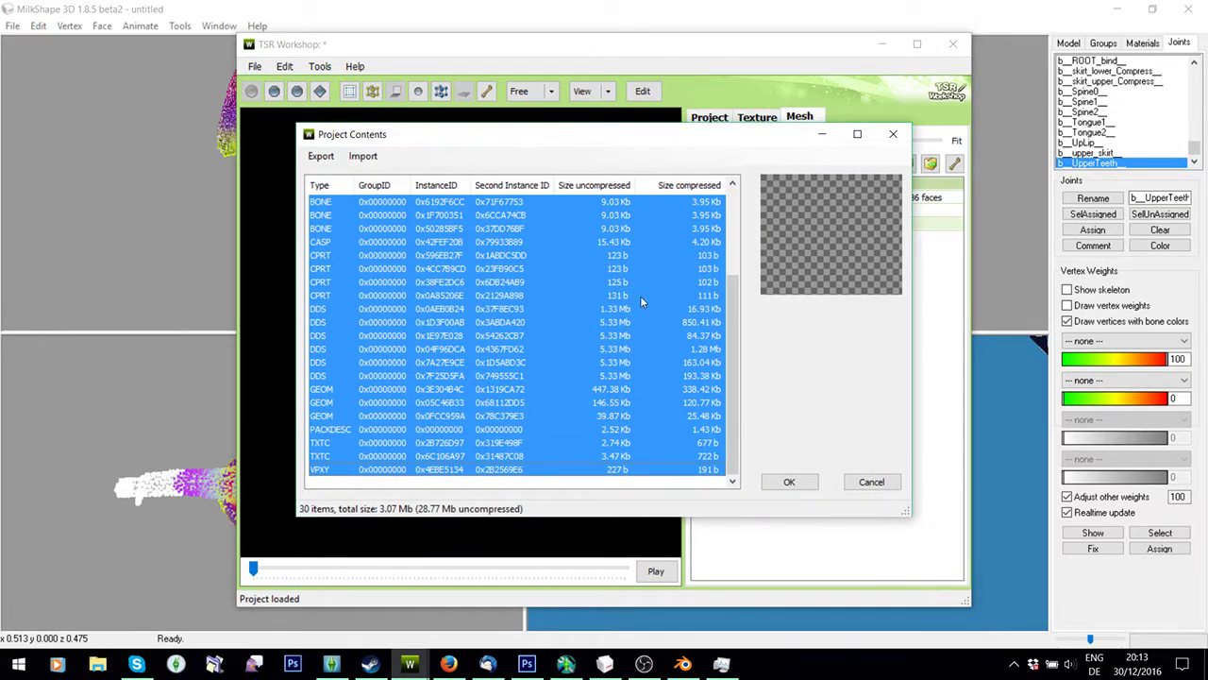
# Renumber all selected resources with one random second instance ID, keeping references updated and declining to save the project first.
pyautogui.scroll(3, 723, 329)
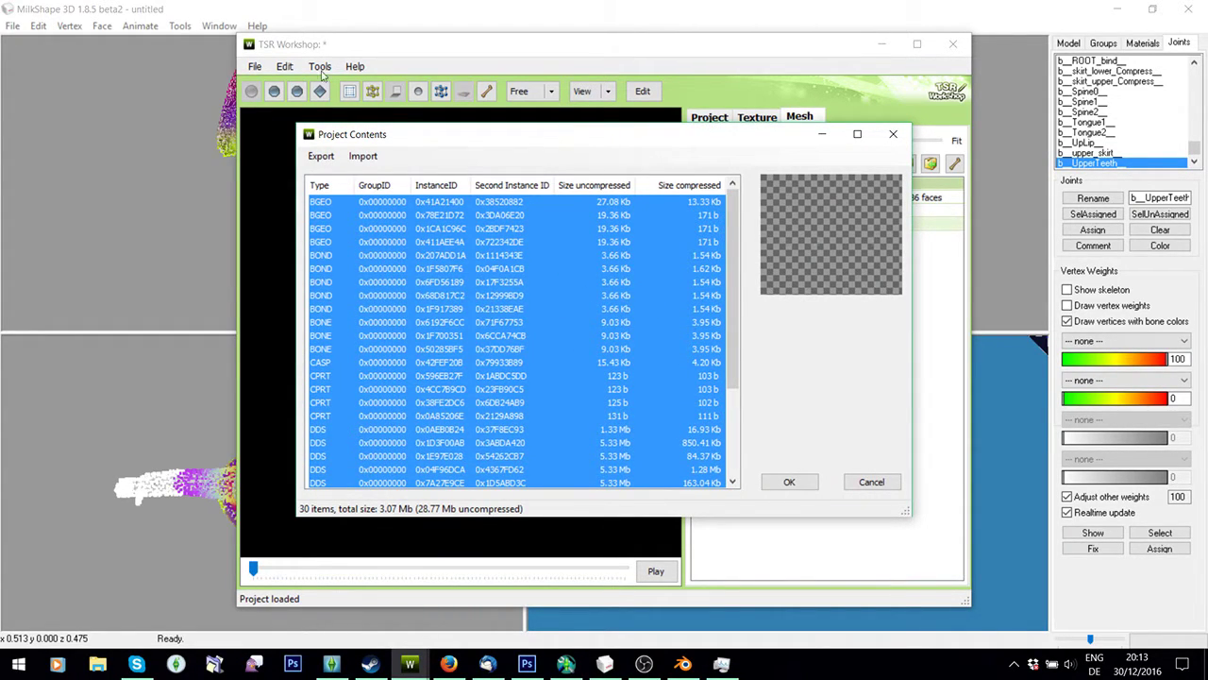
pyautogui.moveTo(350, 135)
pyautogui.mouseDown()
pyautogui.moveTo(277, 158)
pyautogui.moveTo(369, 123)
pyautogui.mouseUp()
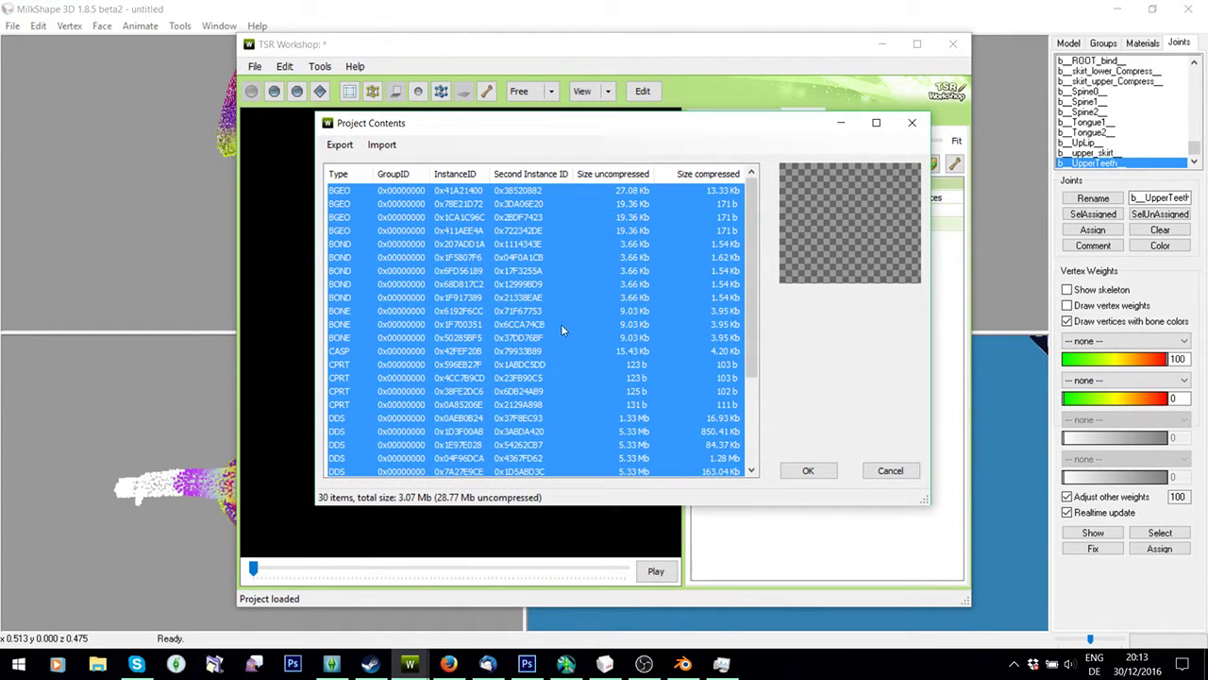
pyautogui.rightClick(527, 318)
pyautogui.click(571, 426)
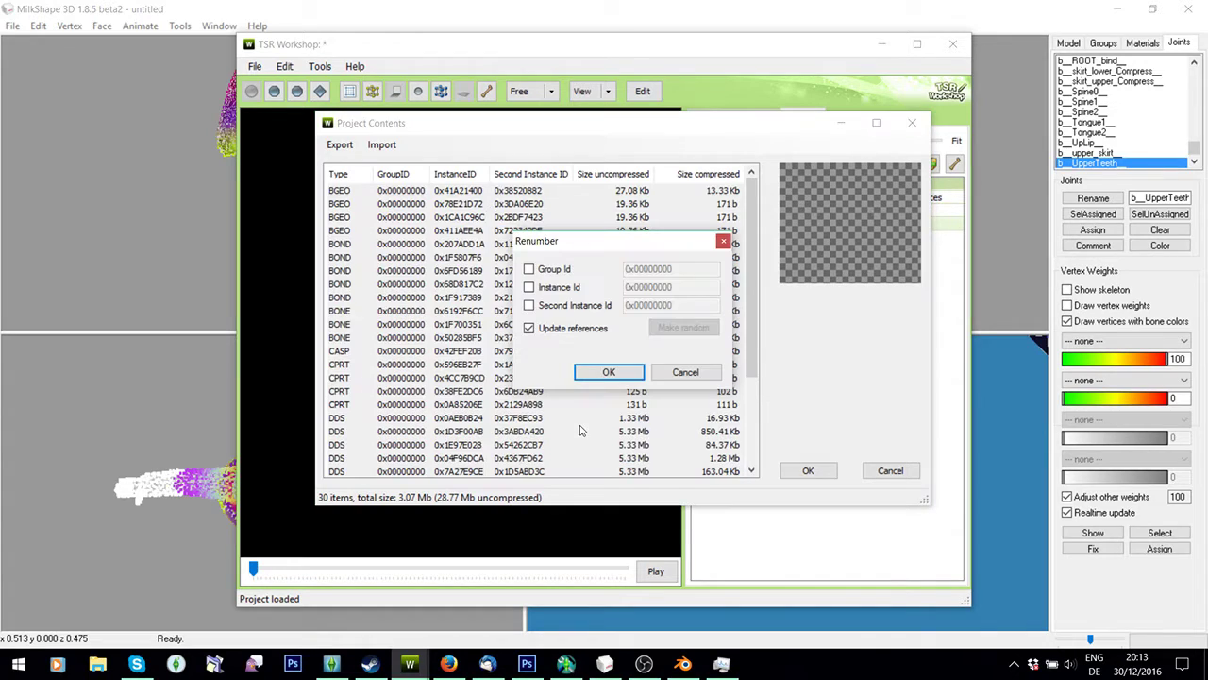
pyautogui.click(529, 304)
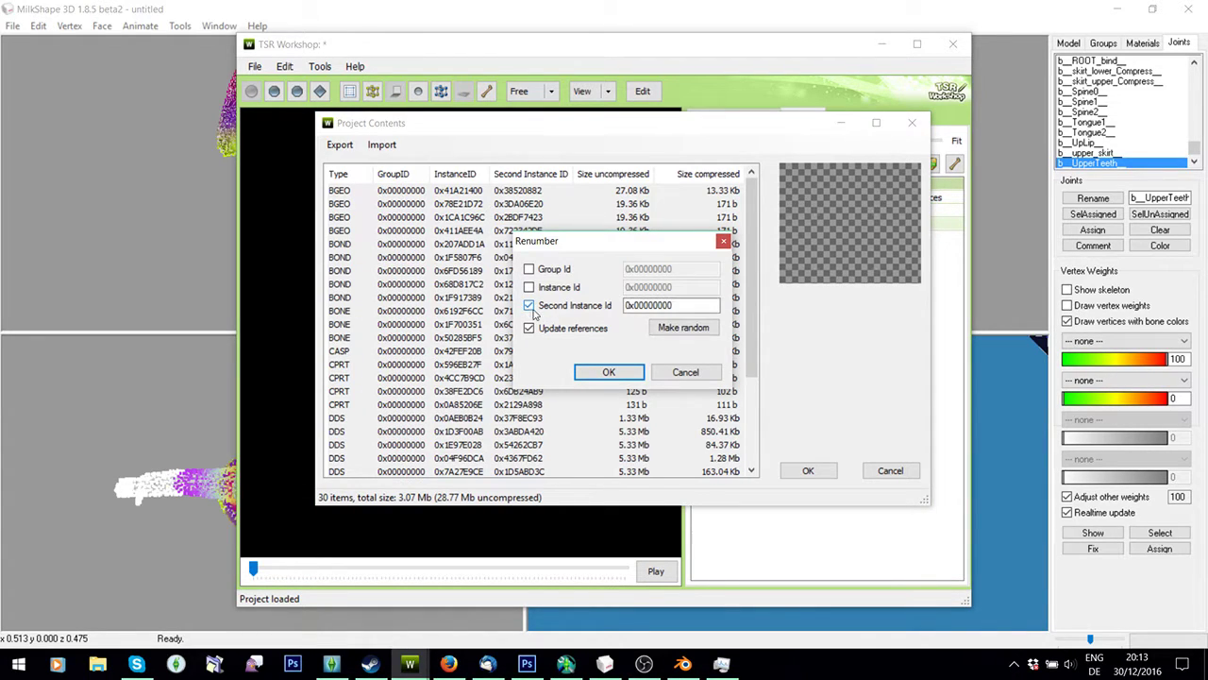
pyautogui.click(678, 328)
pyautogui.click(610, 375)
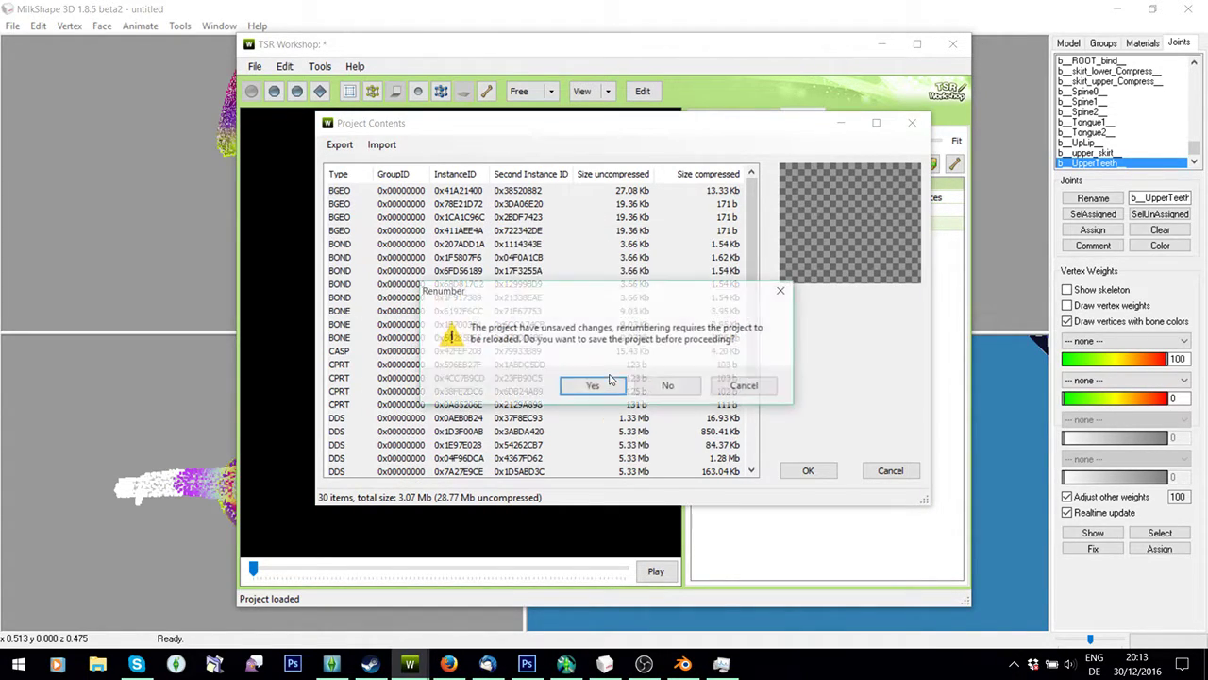
pyautogui.click(687, 395)
pyautogui.click(649, 387)
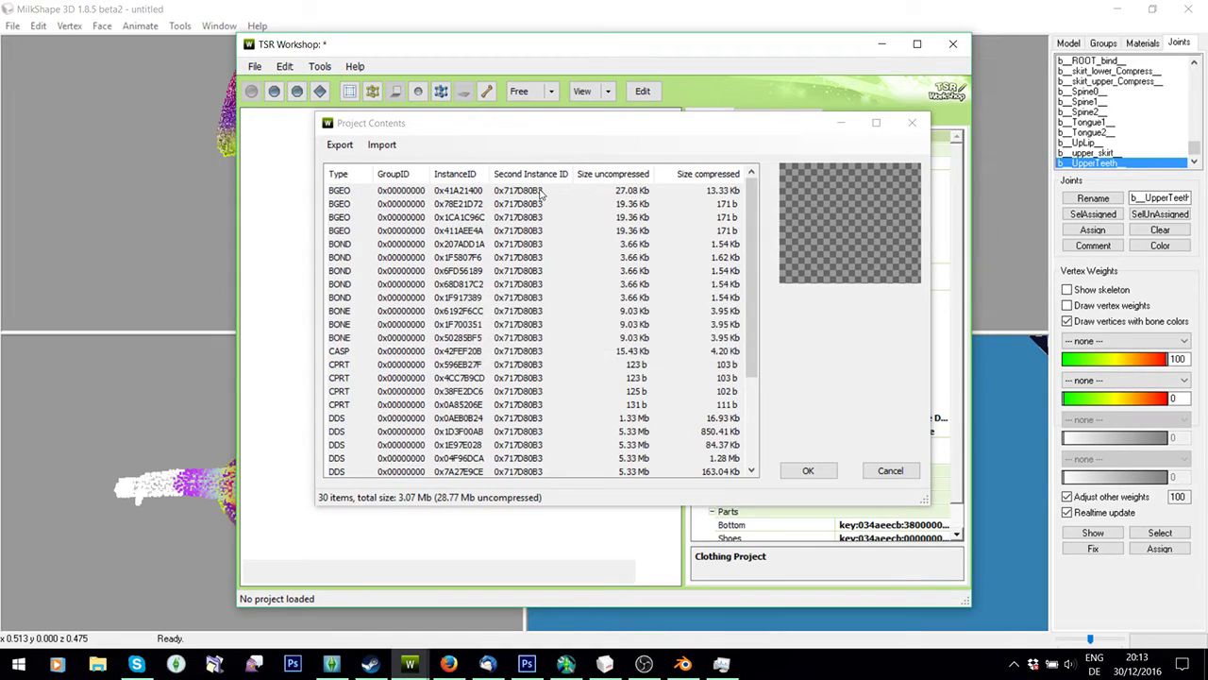
# Export the project contents as a package named CAS_top_cu_SIMPLYPuff in the Puff folder, and close the contents list with its changes accepted.
pyautogui.rightClick(512, 308)
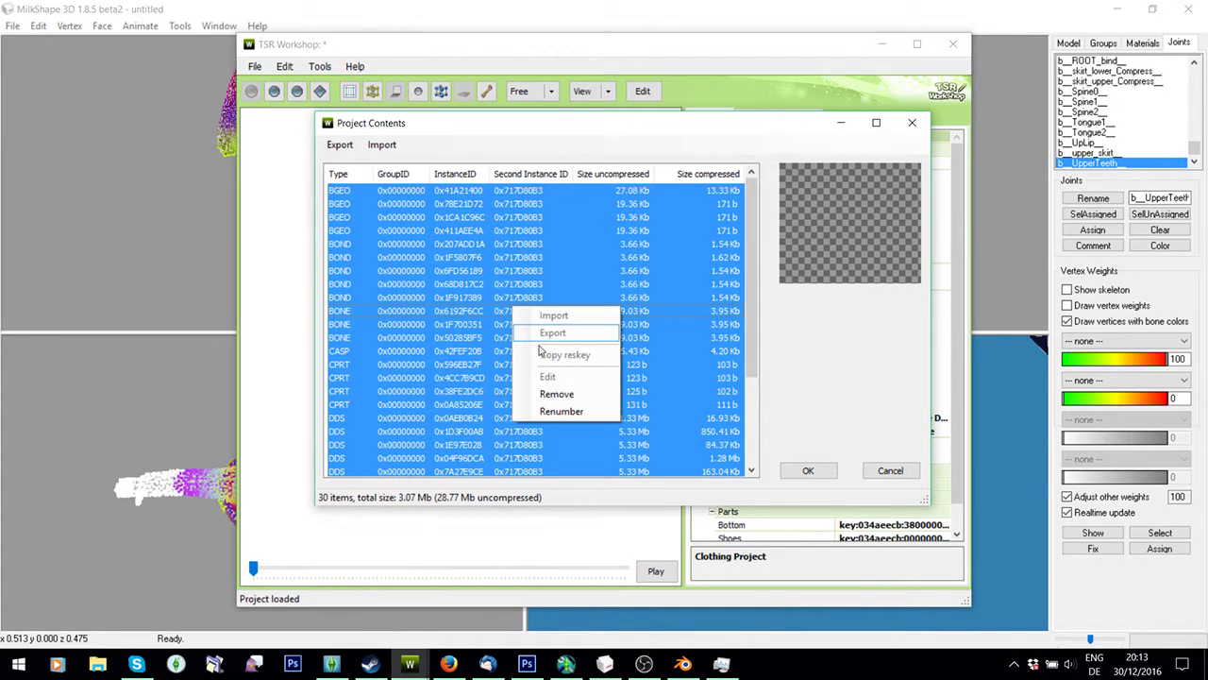
pyautogui.click(340, 145)
pyautogui.click(350, 162)
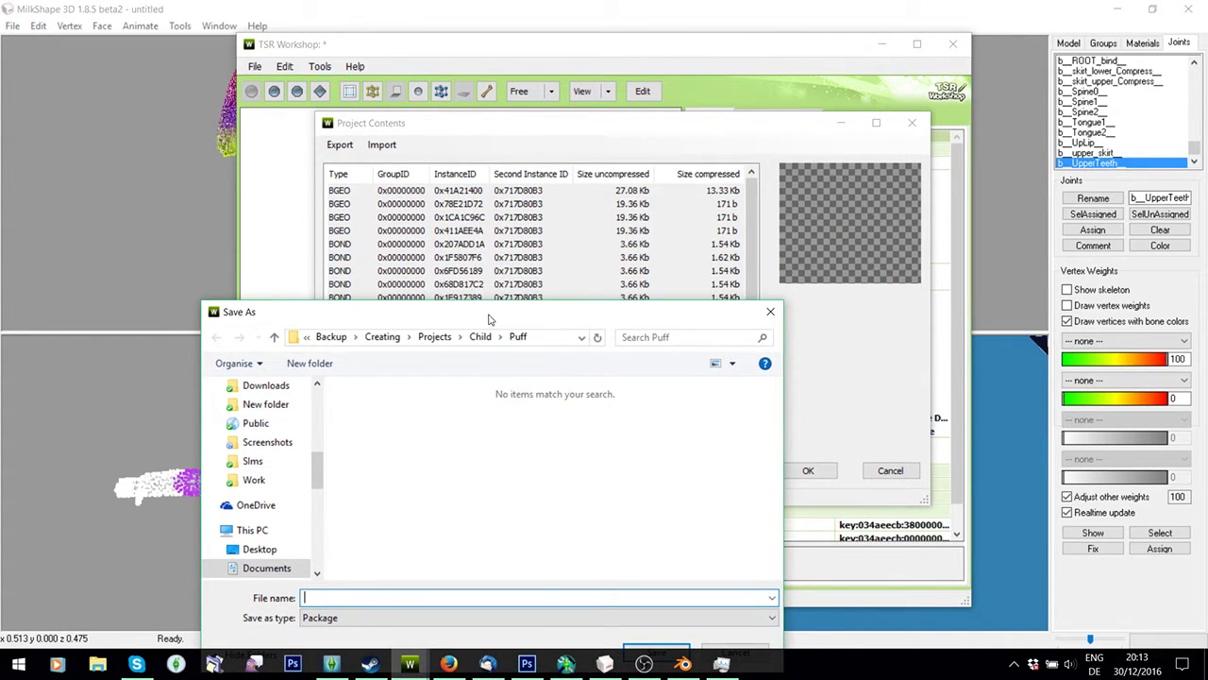
pyautogui.moveTo(489, 319); pyautogui.dragTo(561, 157)
pyautogui.write('C')
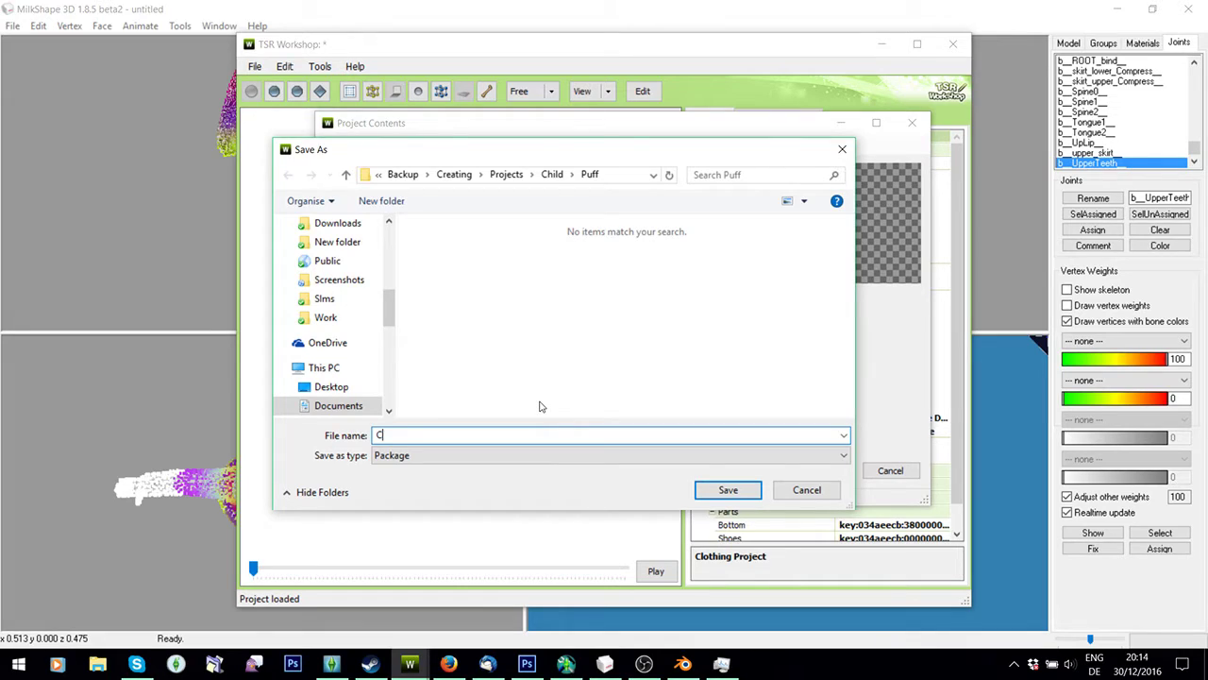
pyautogui.write('AS_top_cu_SIMPLYPuff')
pyautogui.click(729, 490)
pyautogui.click(618, 384)
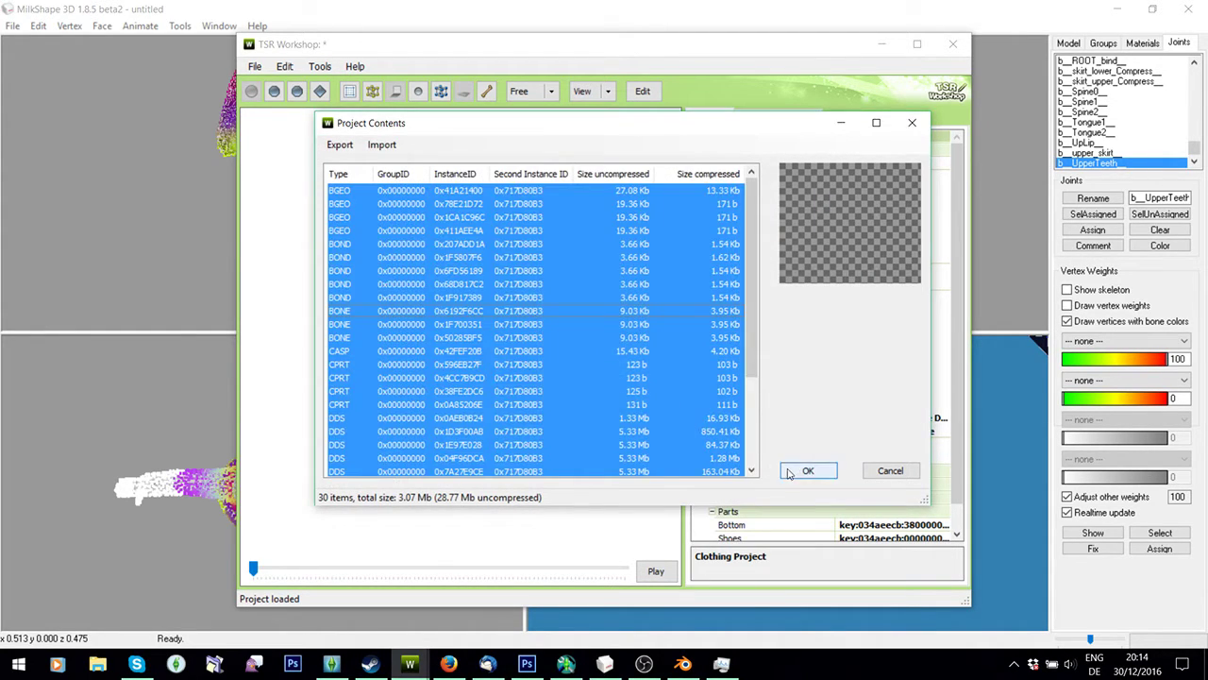
pyautogui.click(808, 470)
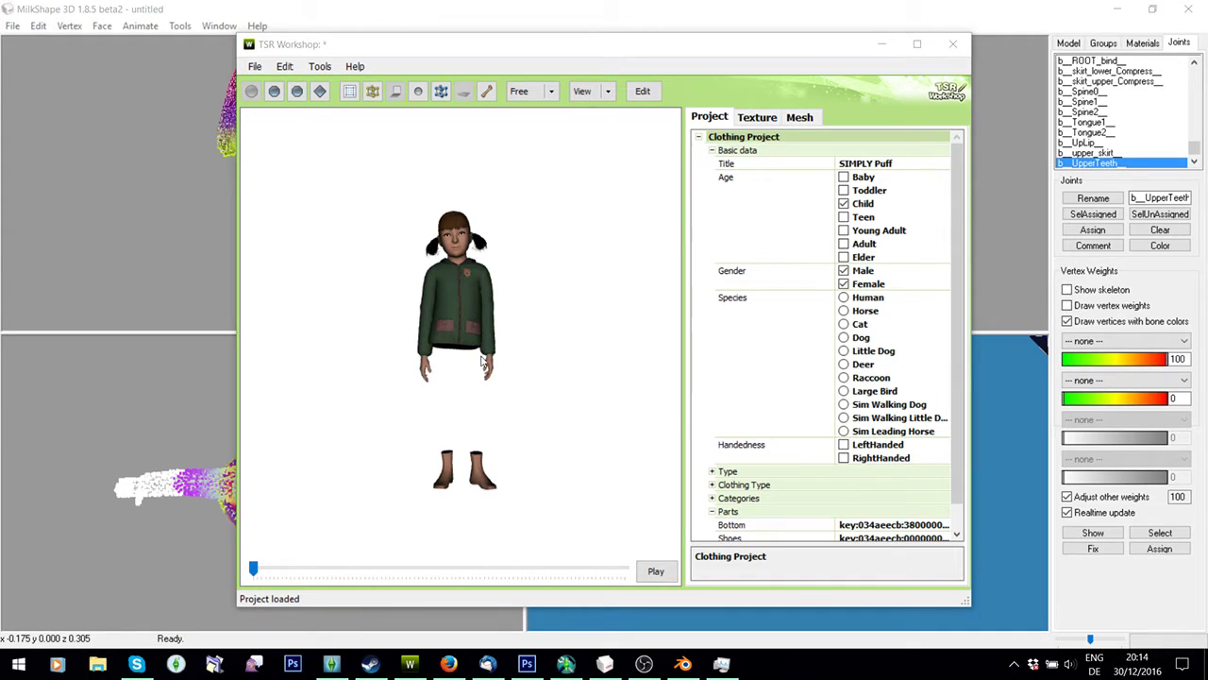
# Open the CAS_top_cu_SIMPLYPuff package from the Puff project folder in s3pe.
pyautogui.press('super+e')
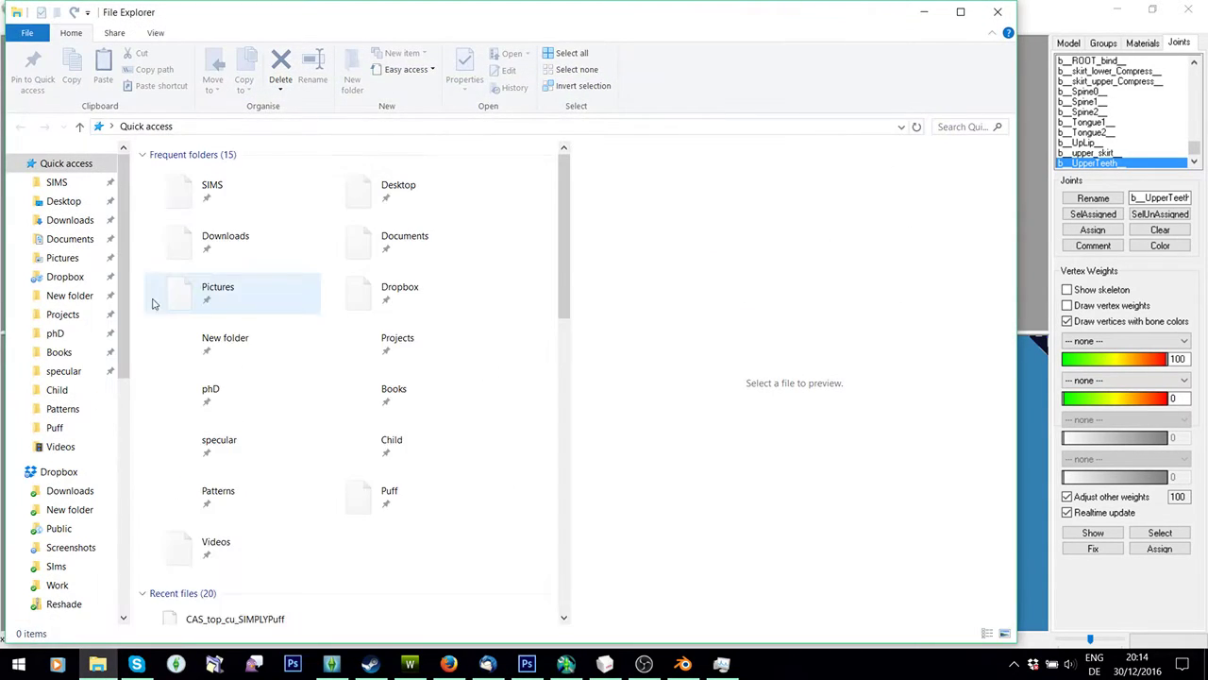
pyautogui.click(56, 427)
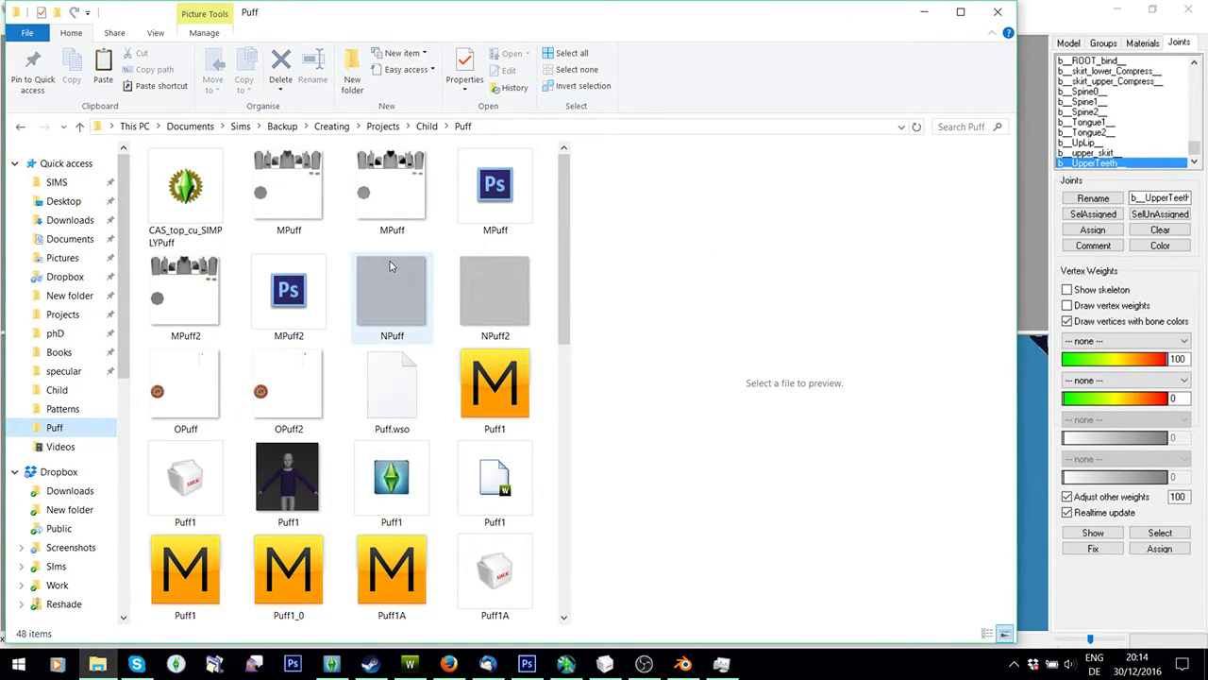
pyautogui.doubleClick(209, 188)
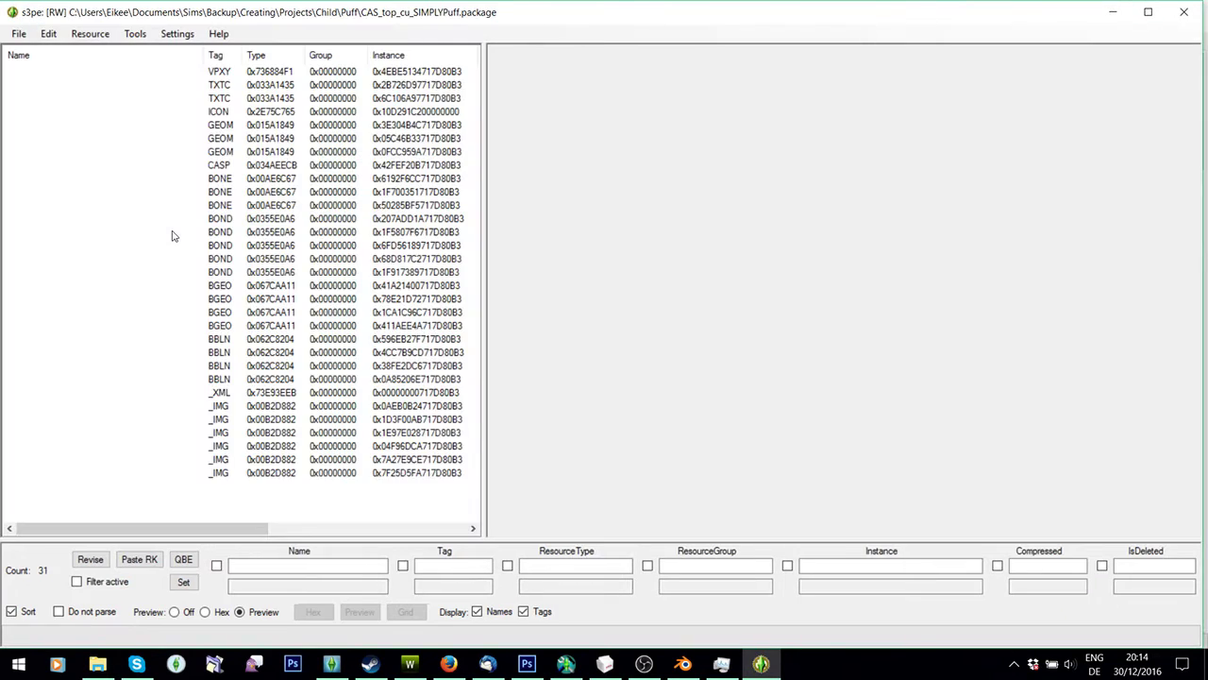
# Preview the package's image resources in turn and mark the red and yellow mask image, instance 0x7A27E9CE717D80B3, as deleted.
pyautogui.click(269, 406)
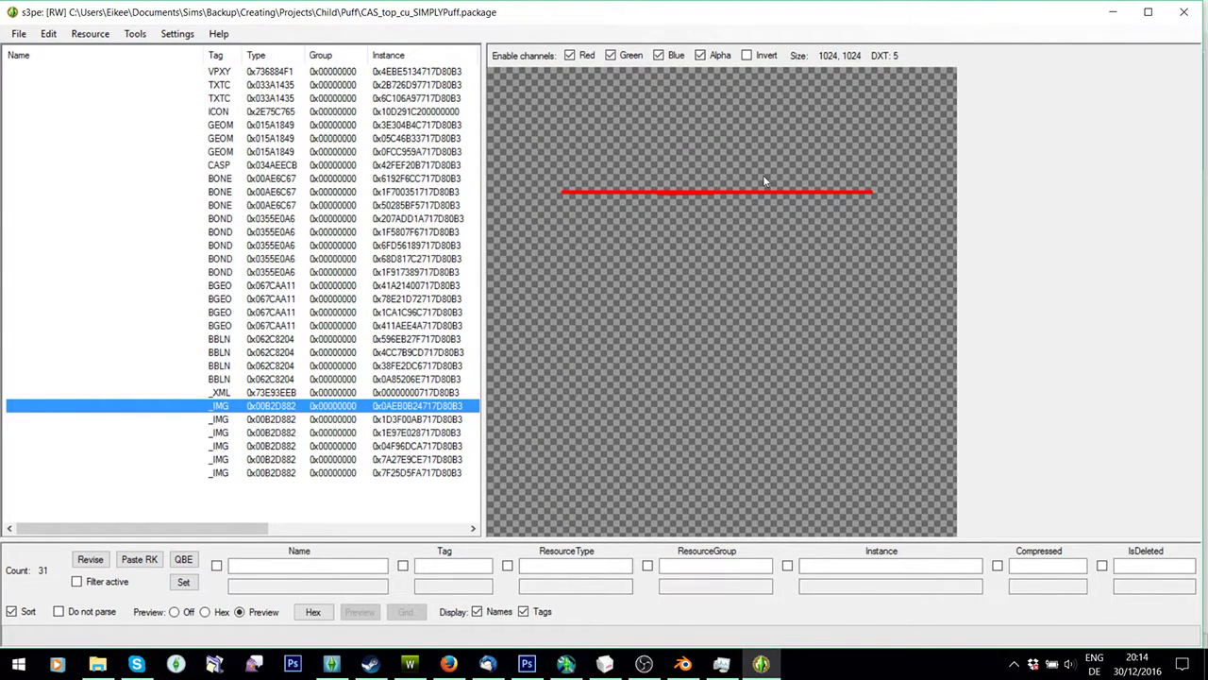
pyautogui.click(274, 420)
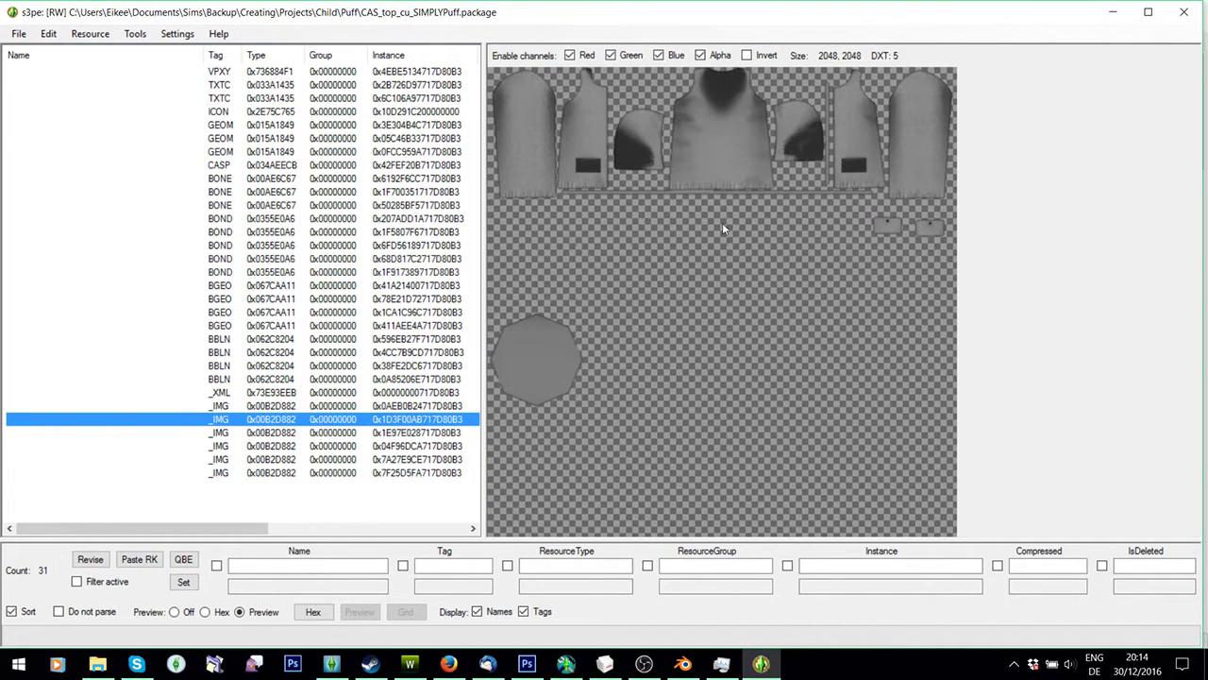
pyautogui.click(270, 432)
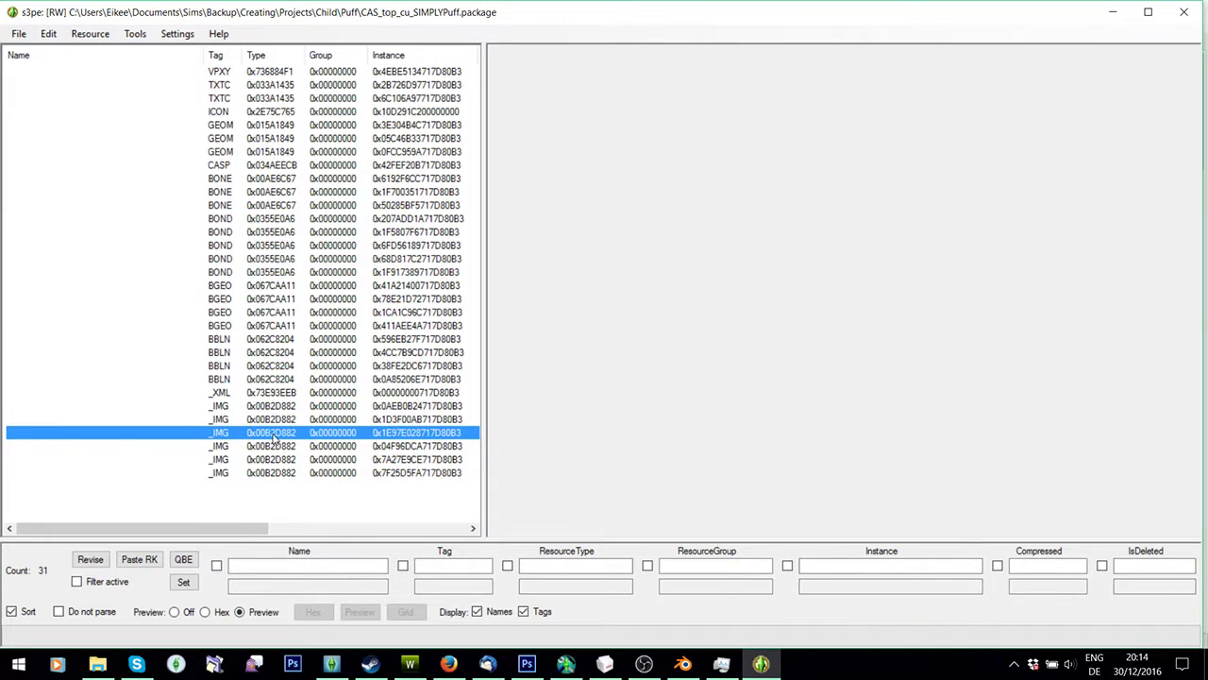
pyautogui.click(261, 447)
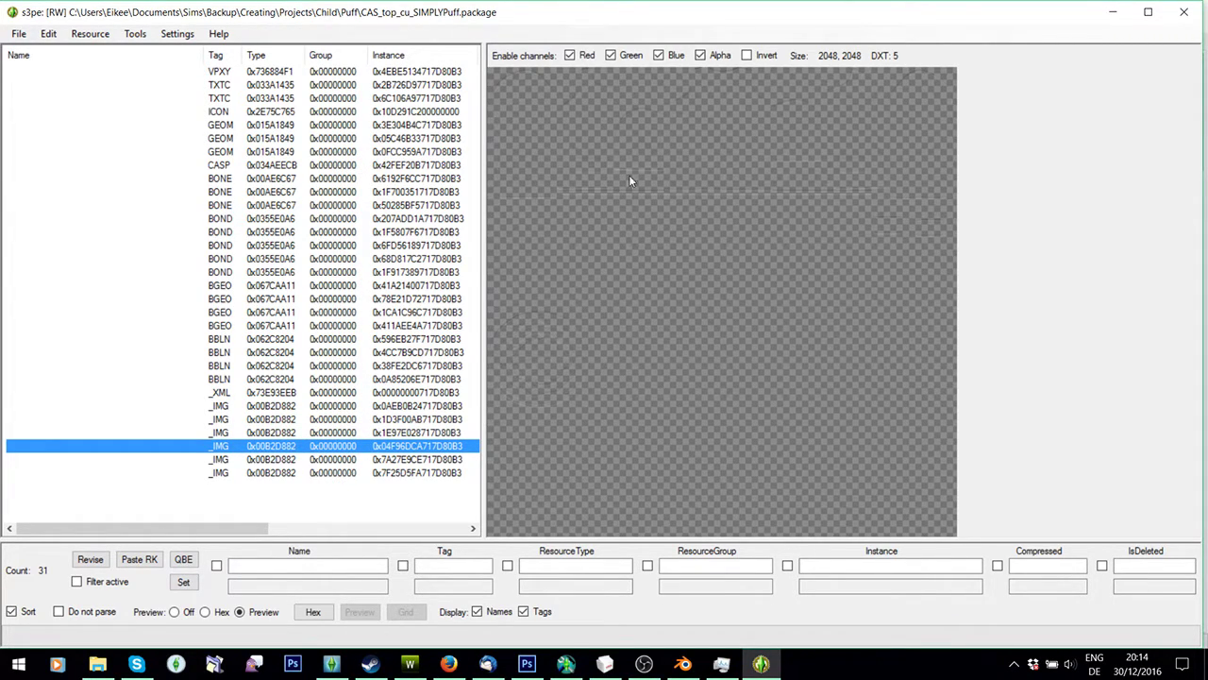
pyautogui.click(271, 459)
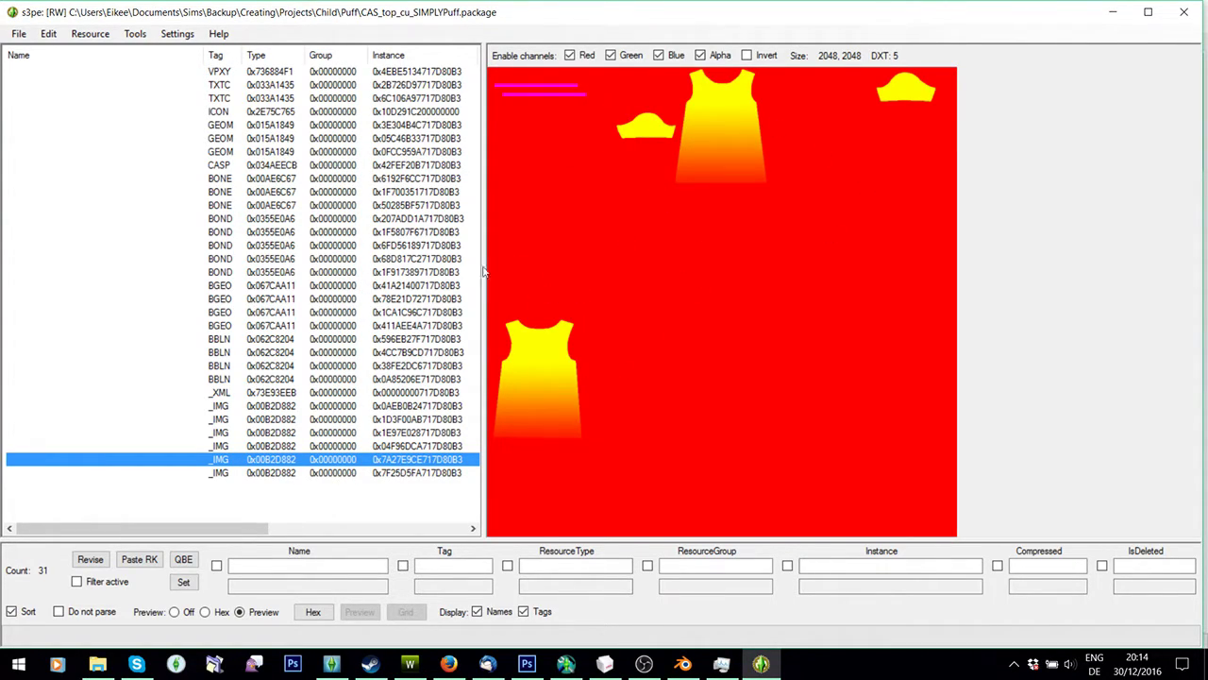
pyautogui.rightClick(275, 459)
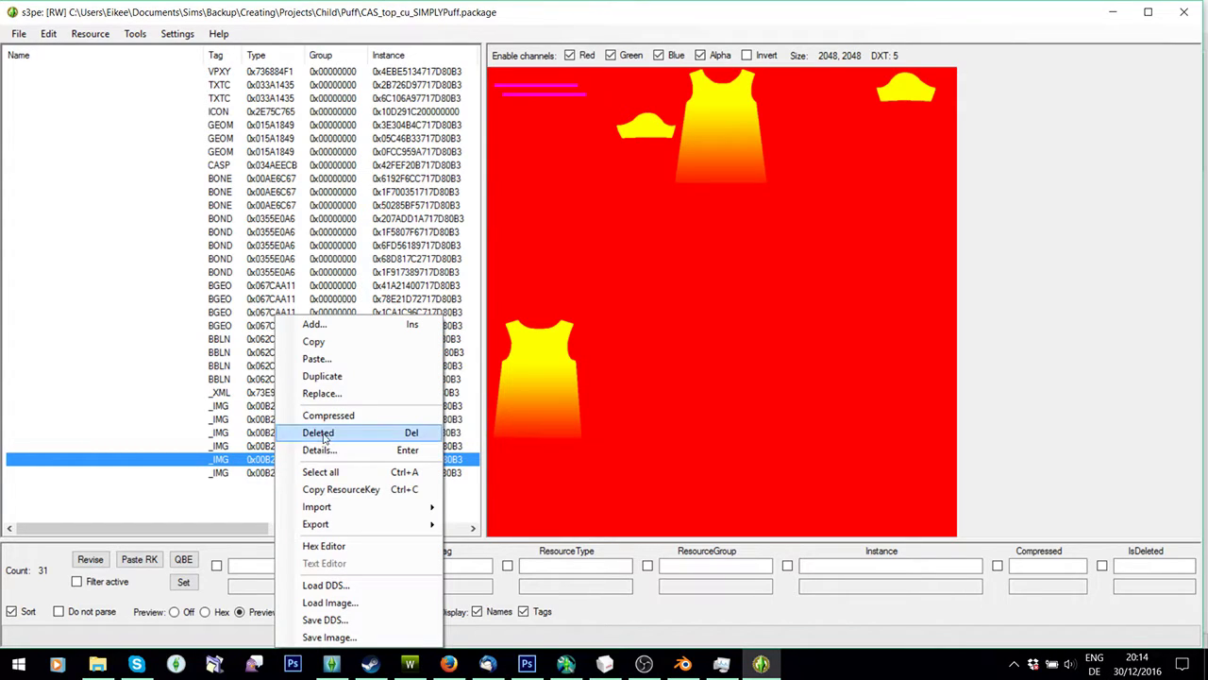
pyautogui.click(288, 430)
# Preview the remaining image resources, from the button texture back up to the first image, to check which ones belong in the package.
pyautogui.click(271, 473)
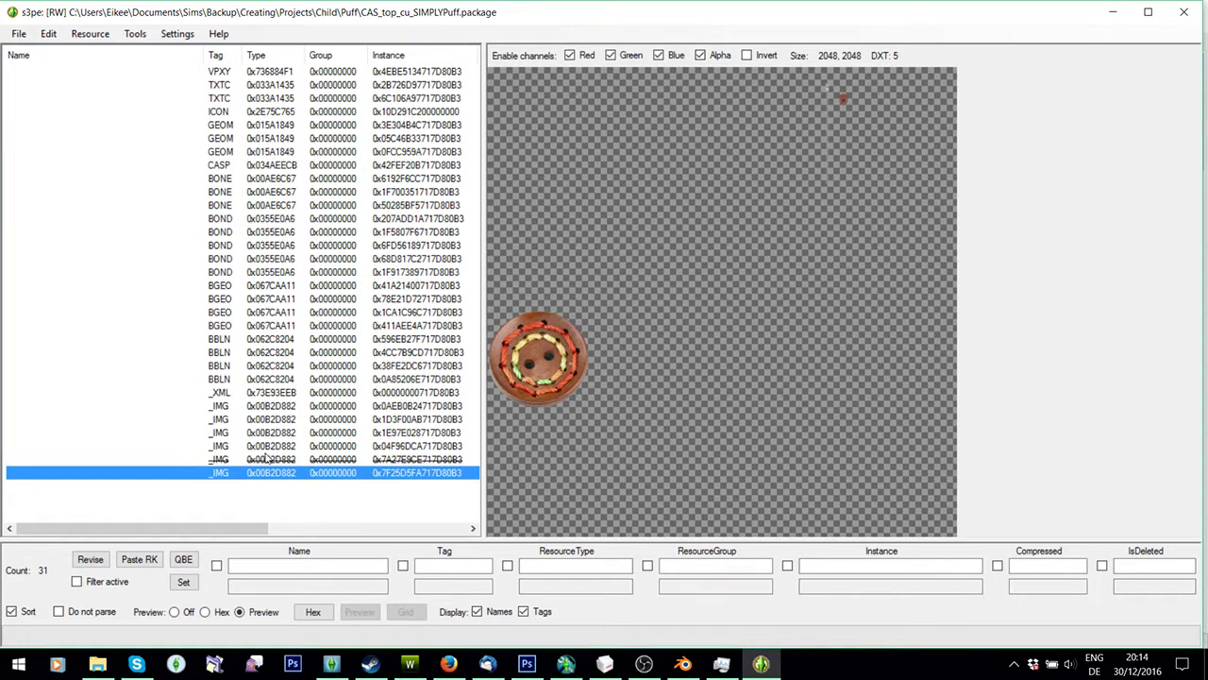
pyautogui.click(271, 446)
pyautogui.click(271, 433)
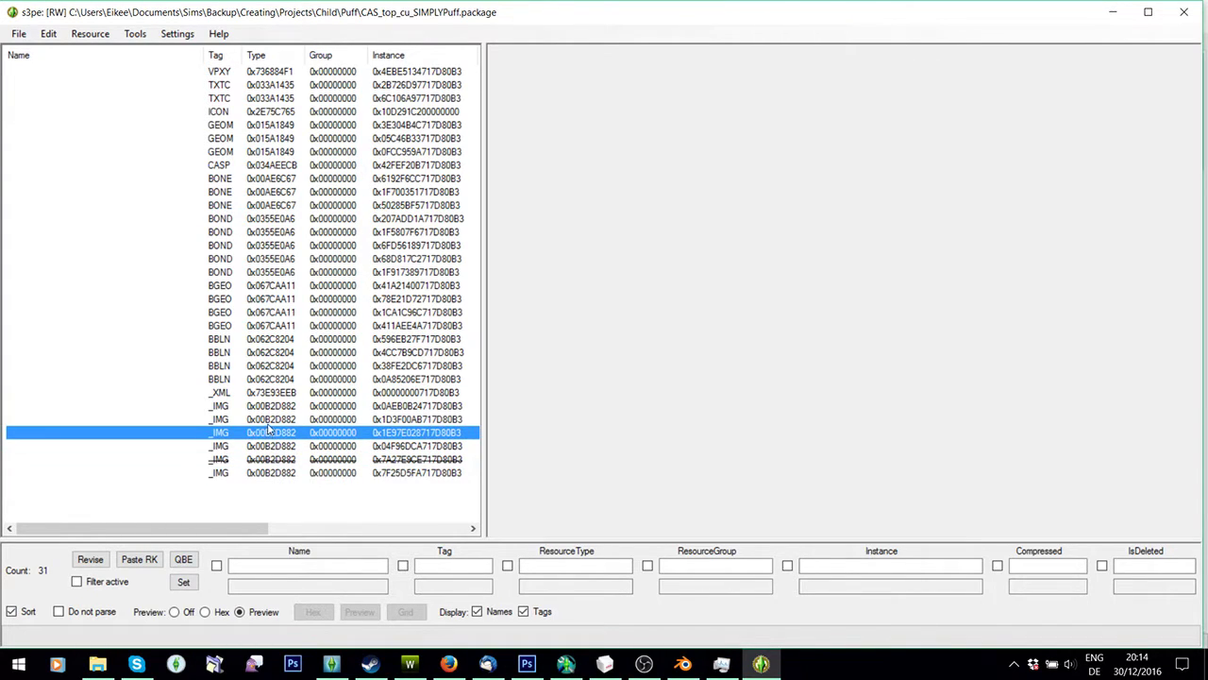
pyautogui.click(271, 419)
pyautogui.click(272, 406)
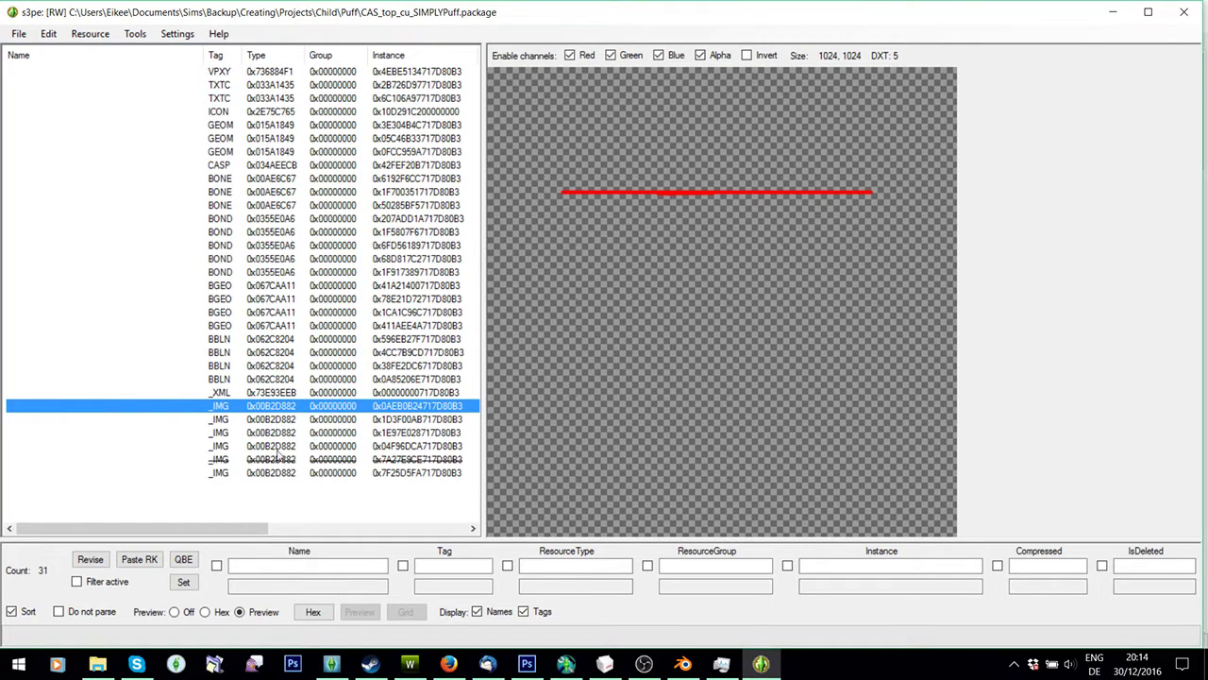
# Save the package with the mask image removed and close s3pe.
pyautogui.click(19, 34)
pyautogui.click(28, 101)
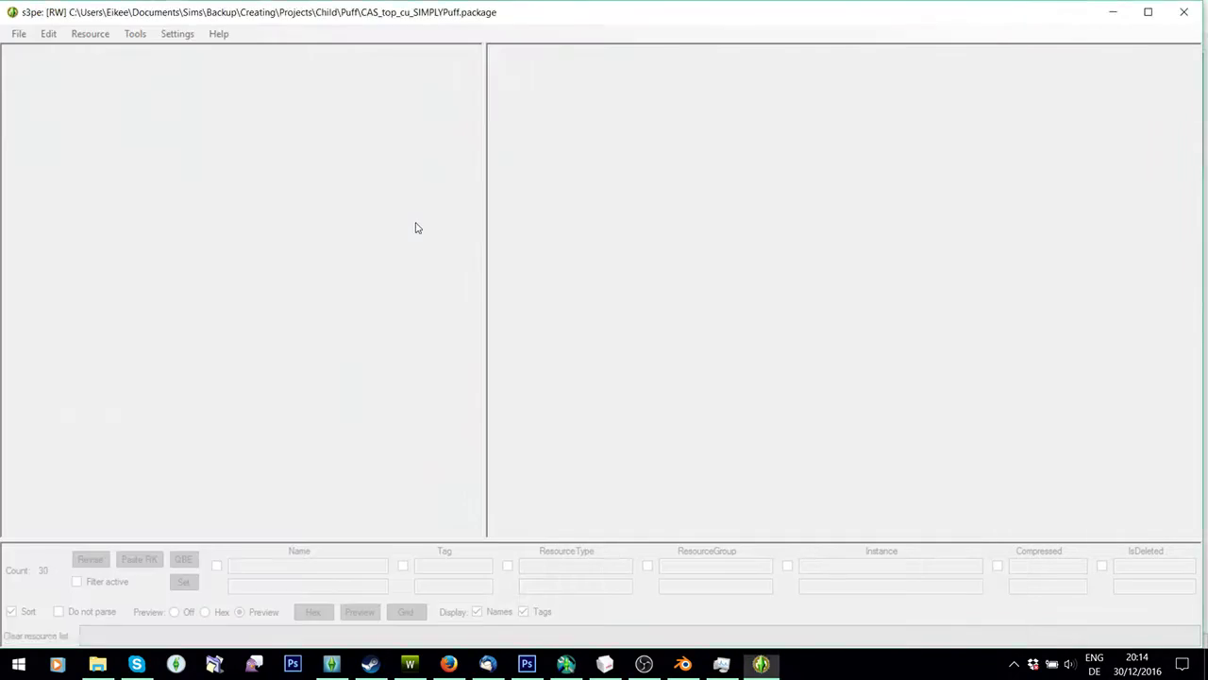
pyautogui.click(1183, 13)
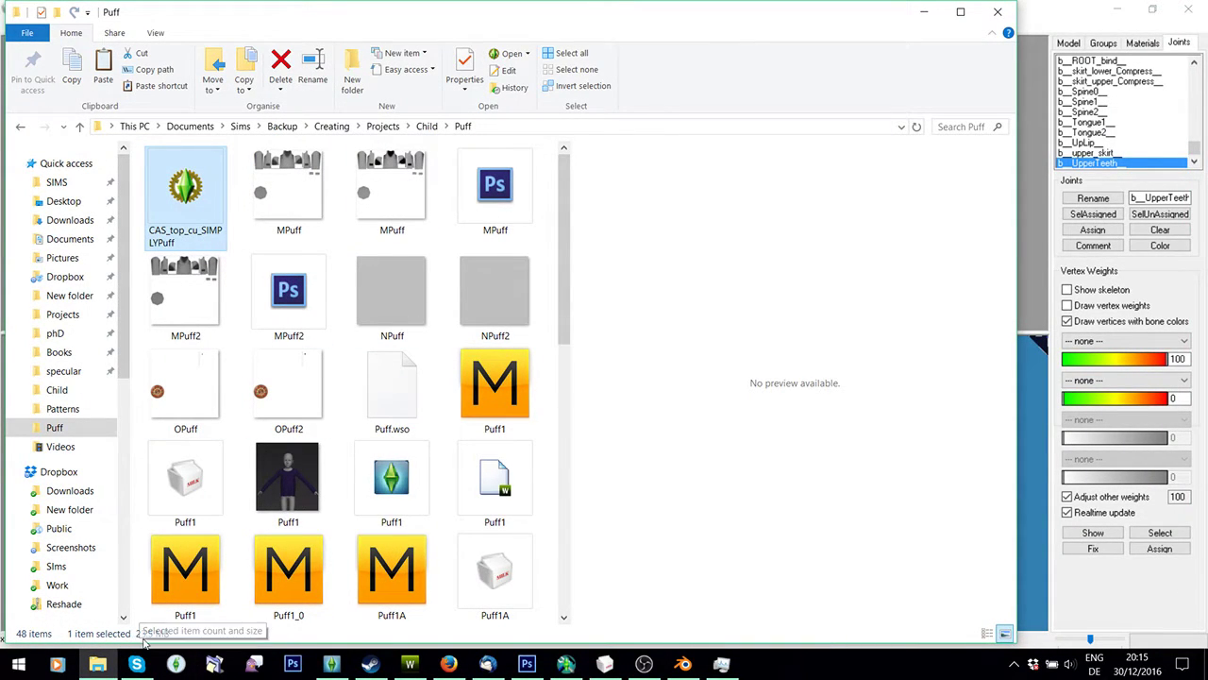
# Open the Documents\Sims\Sim Help Programs folder in a second Explorer window beside the Puff folder and find the s3rc program.
pyautogui.press('super+e')
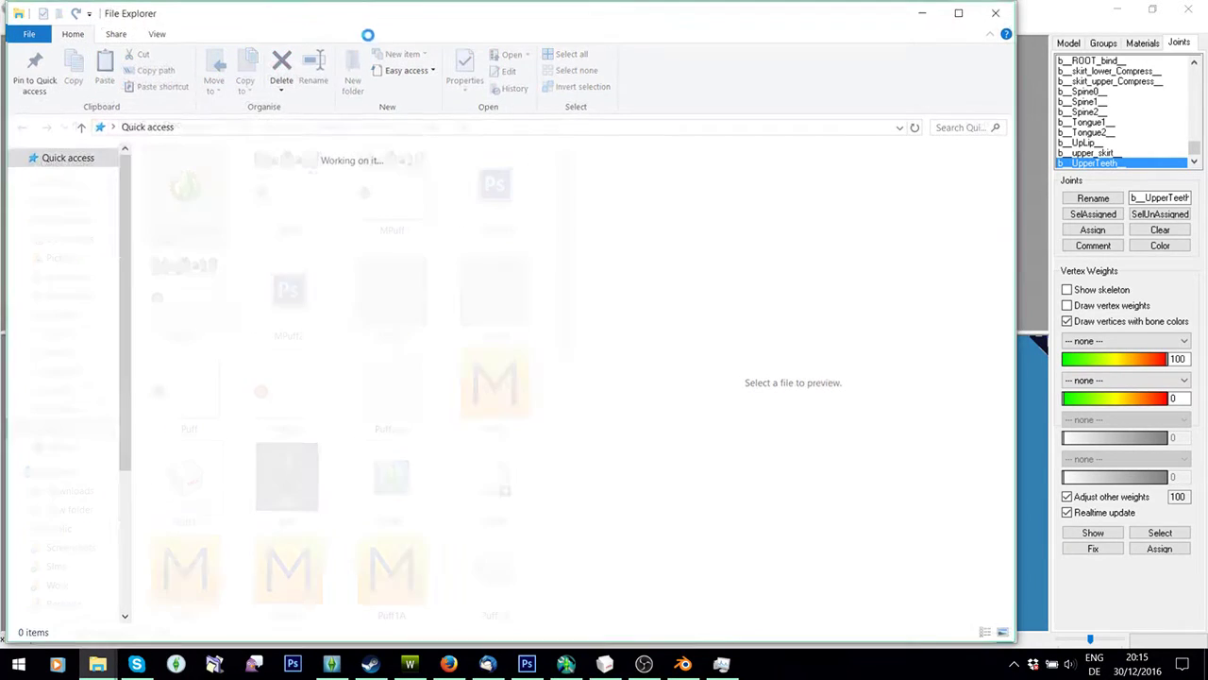
pyautogui.moveTo(332, 31); pyautogui.dragTo(653, 52)
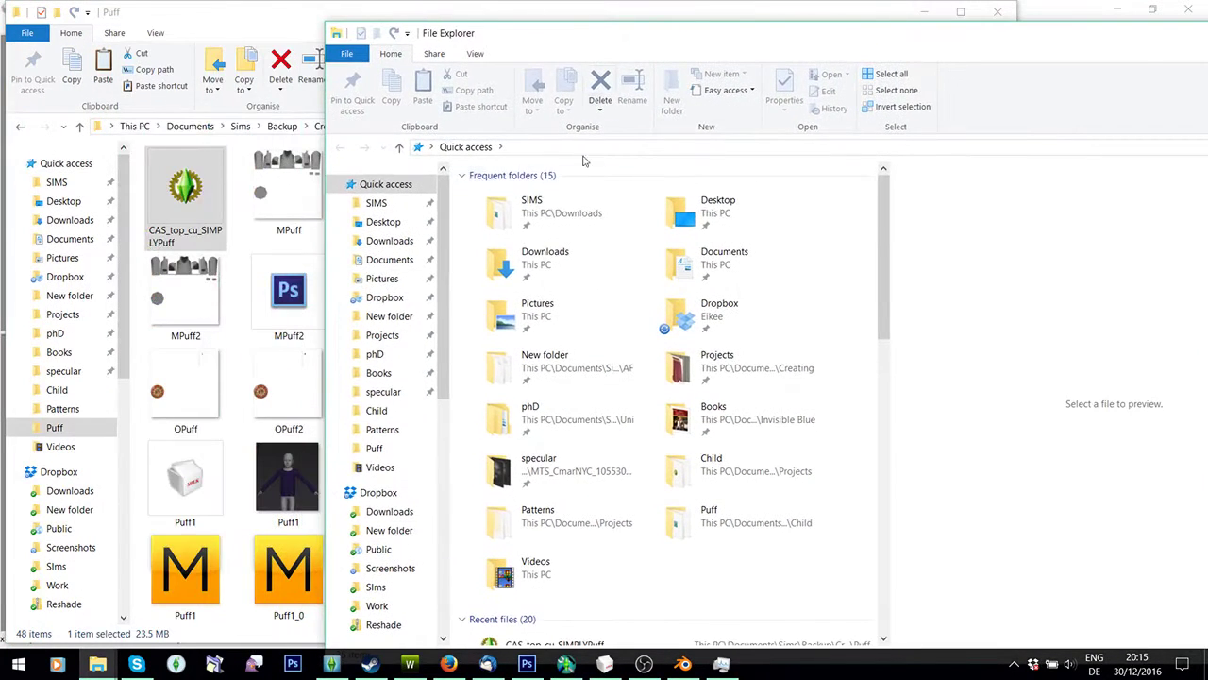
pyautogui.click(389, 260)
pyautogui.doubleClick(496, 408)
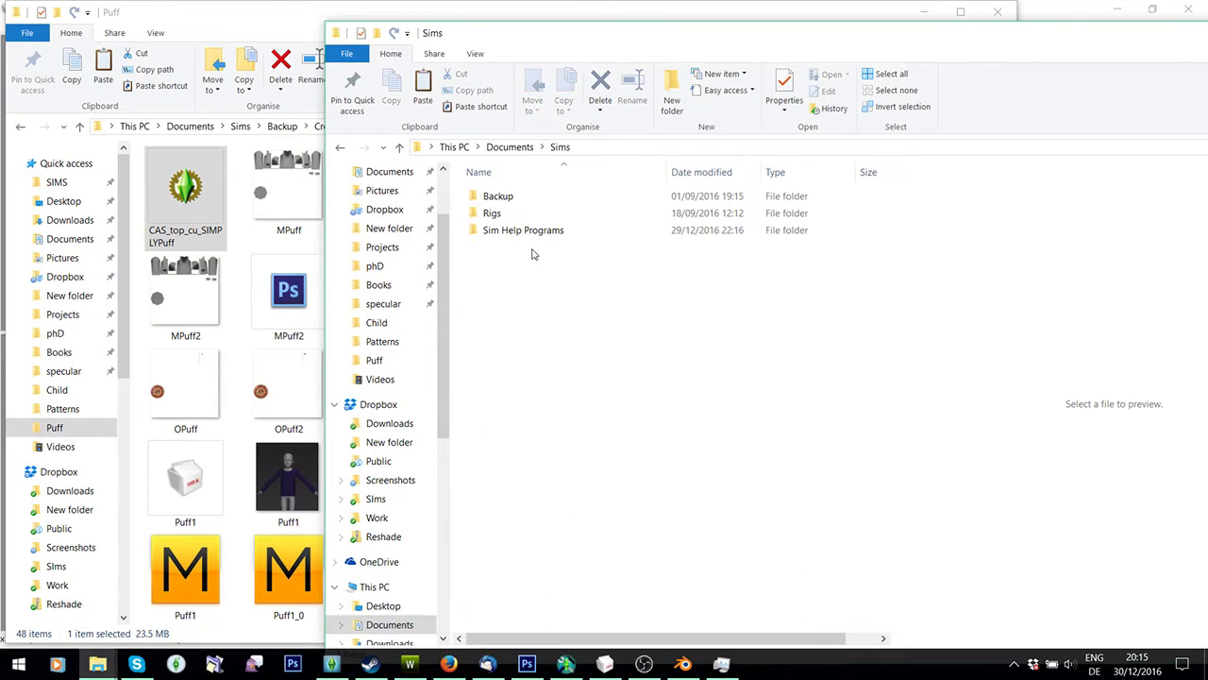
pyautogui.click(524, 230)
pyautogui.doubleClick(523, 231)
pyautogui.scroll(-5, 604, 406)
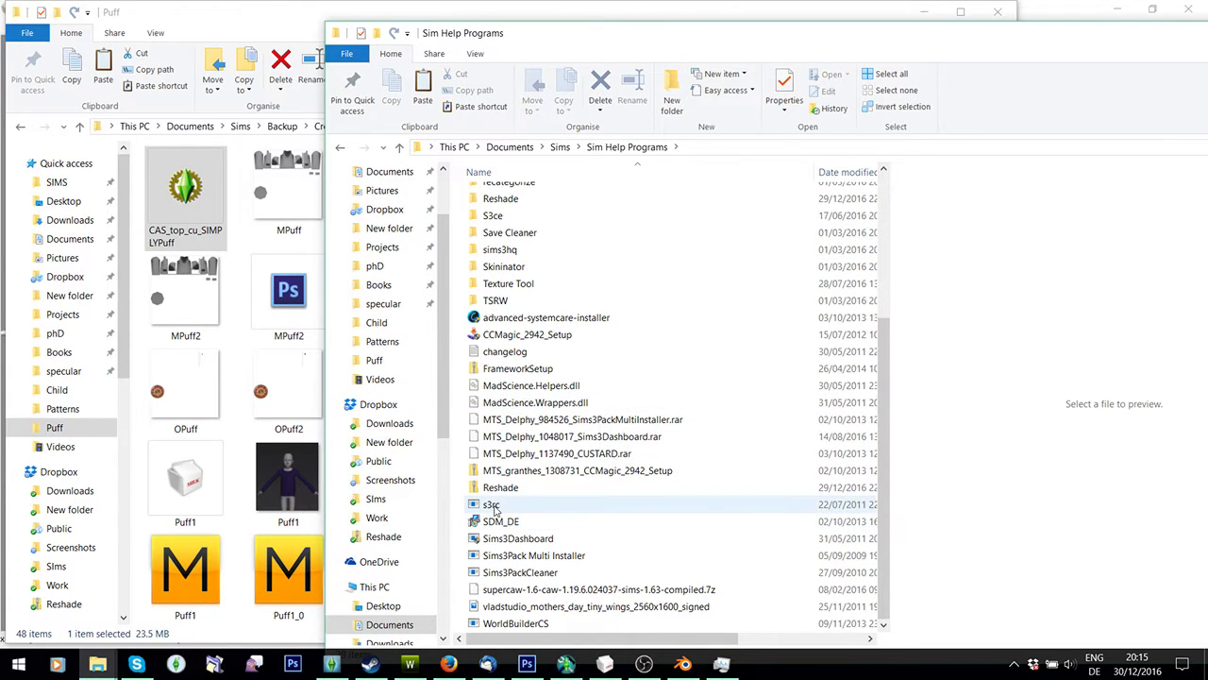
# Compress the CAS_top_cu_SIMPLYPuff package by opening it with s3rc, and minimise the Sim Help Programs window.
pyautogui.moveTo(185, 193); pyautogui.dragTo(491, 504)
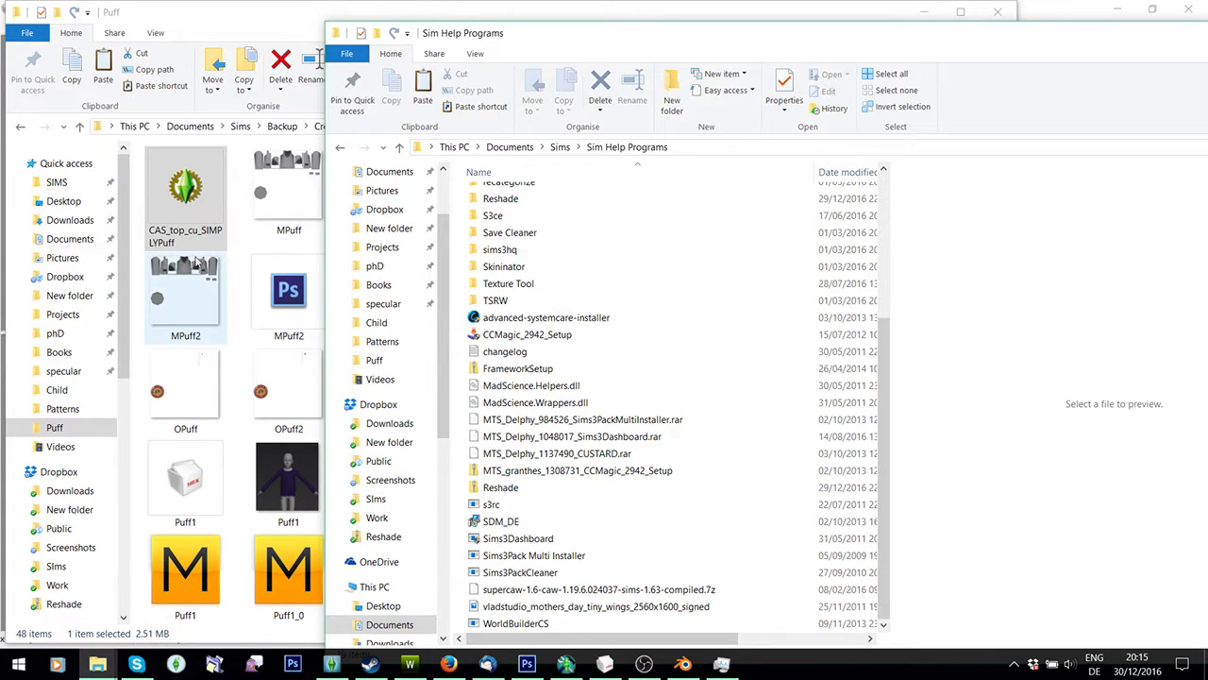
pyautogui.moveTo(1076, 44); pyautogui.dragTo(830, 33)
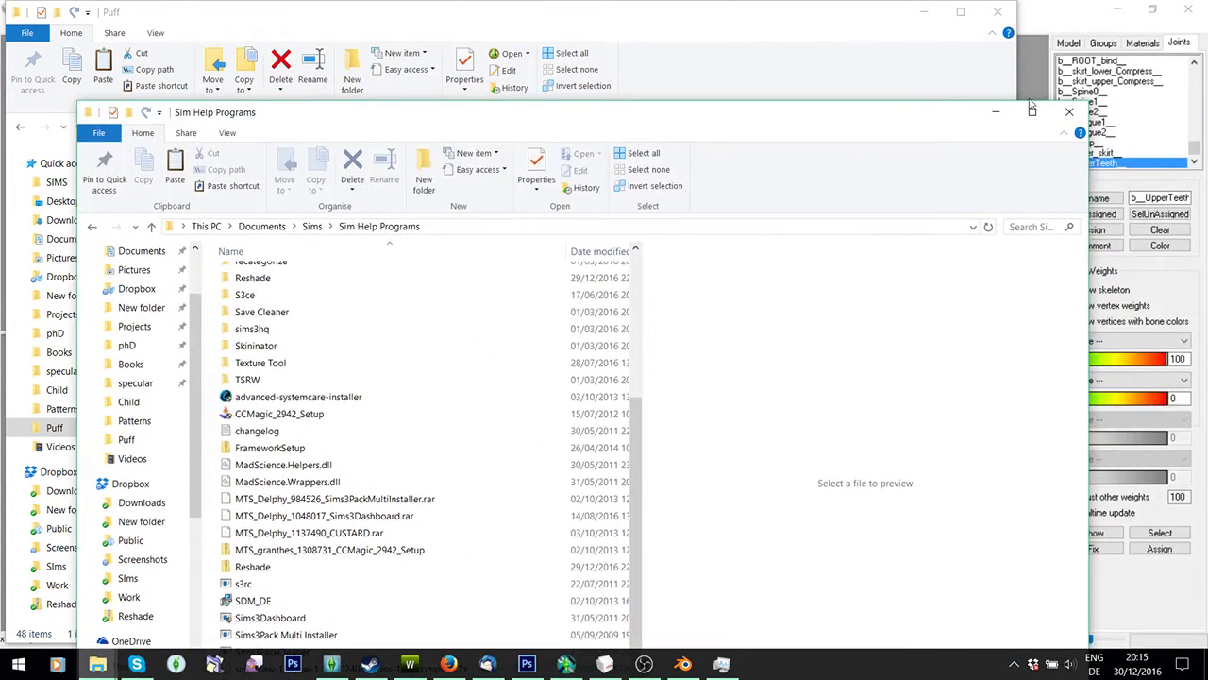
pyautogui.press('super+Down')
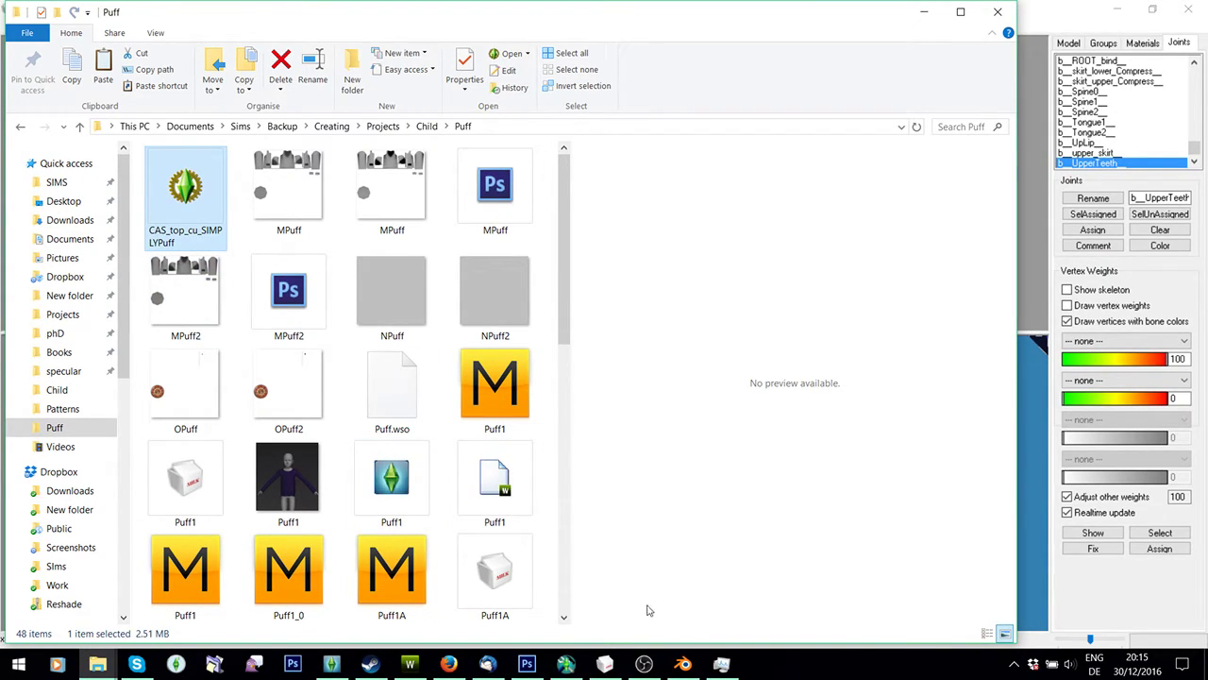
# Switch to The Sims 3 and examine the jacket on the child in Create a Sim at heavy and slim body weights, hiding the interface.
pyautogui.click(331, 664)
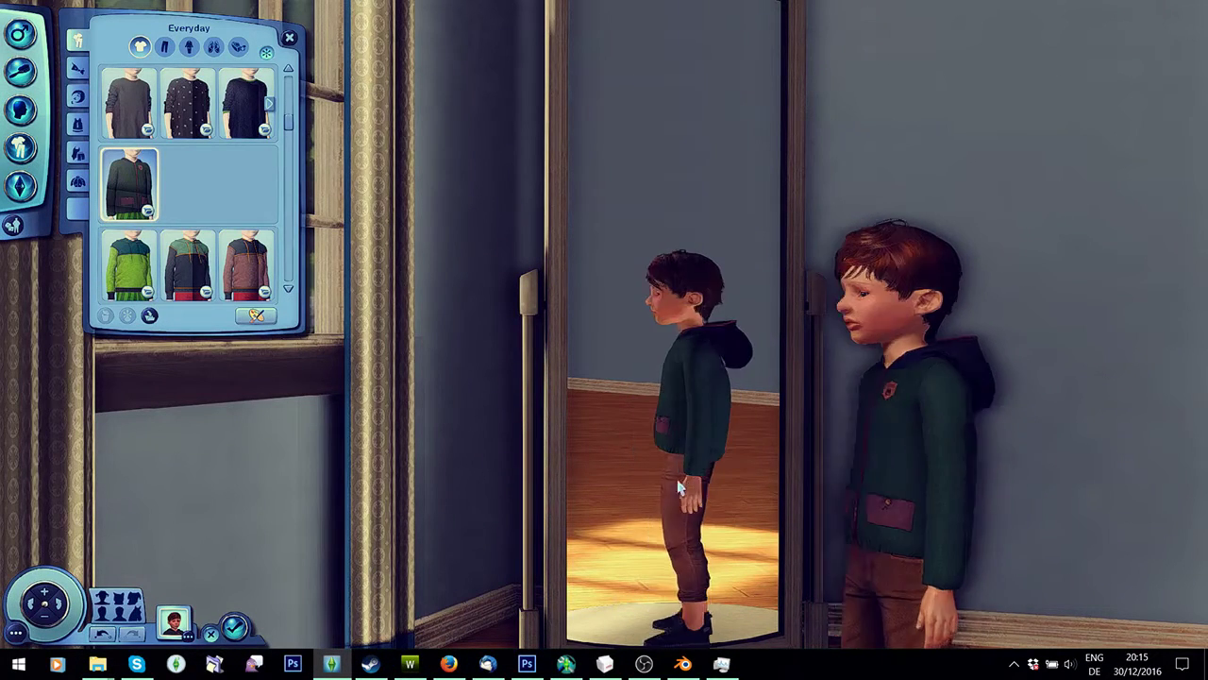
pyautogui.scroll(-3, 678, 486)
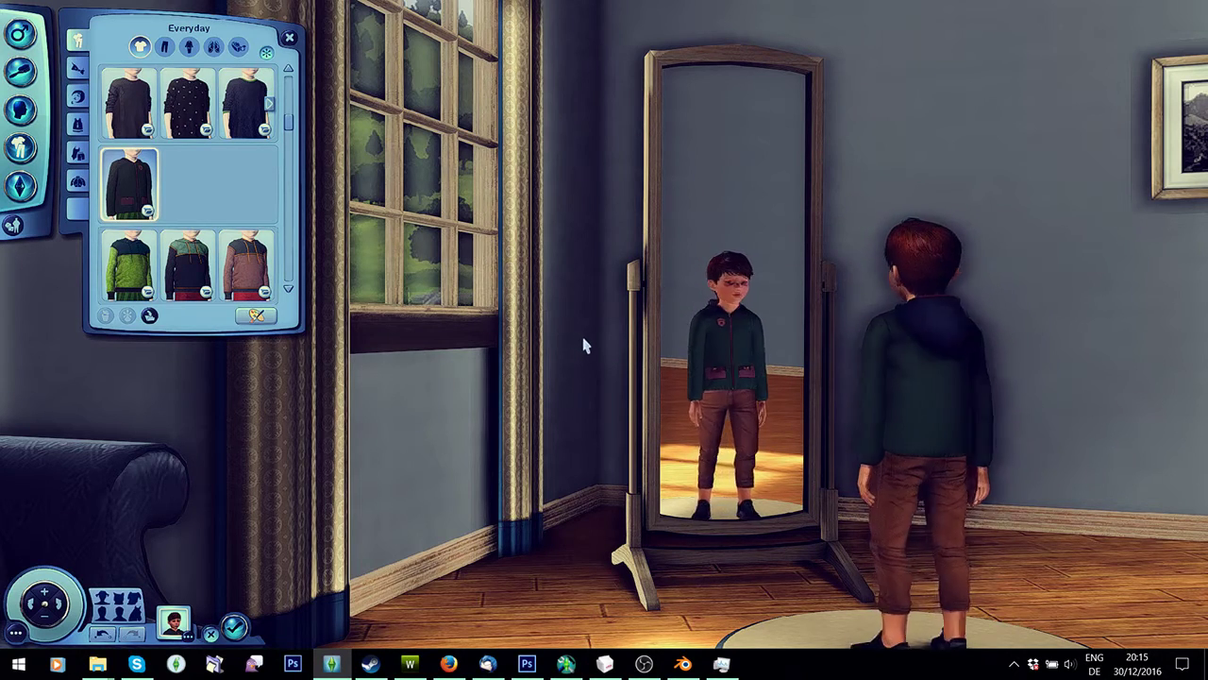
pyautogui.click(20, 33)
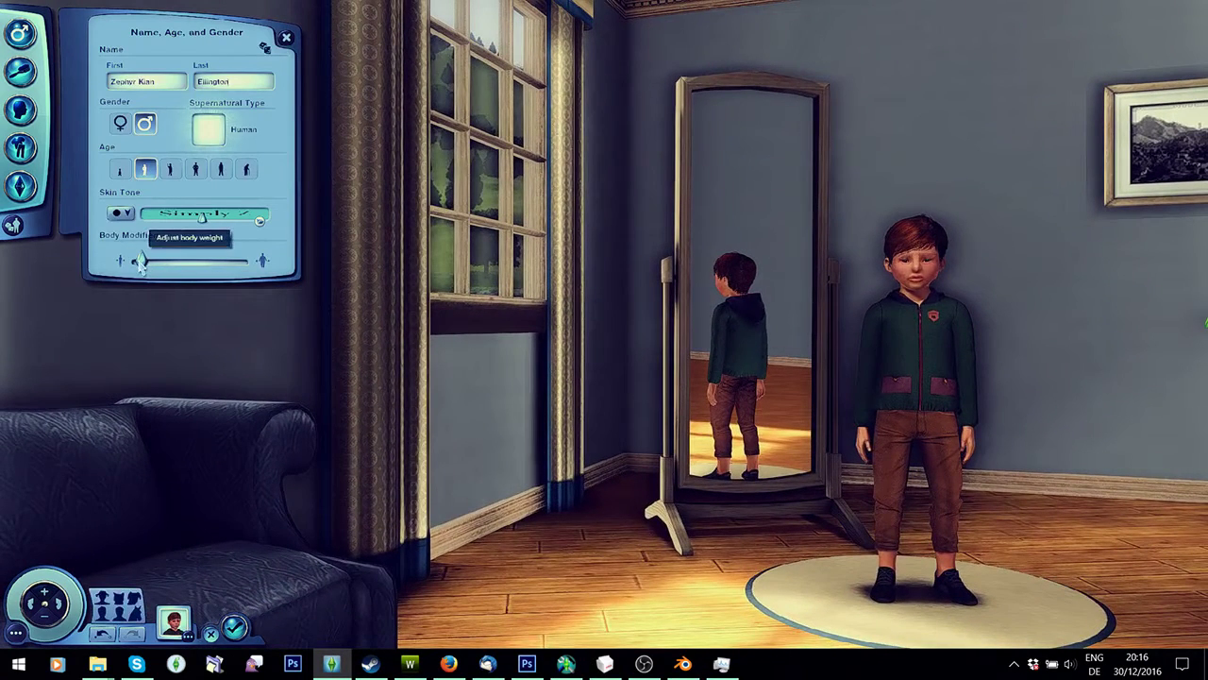
pyautogui.moveTo(160, 269)
pyautogui.mouseDown()
pyautogui.moveTo(189, 269)
pyautogui.moveTo(156, 263)
pyautogui.mouseUp()
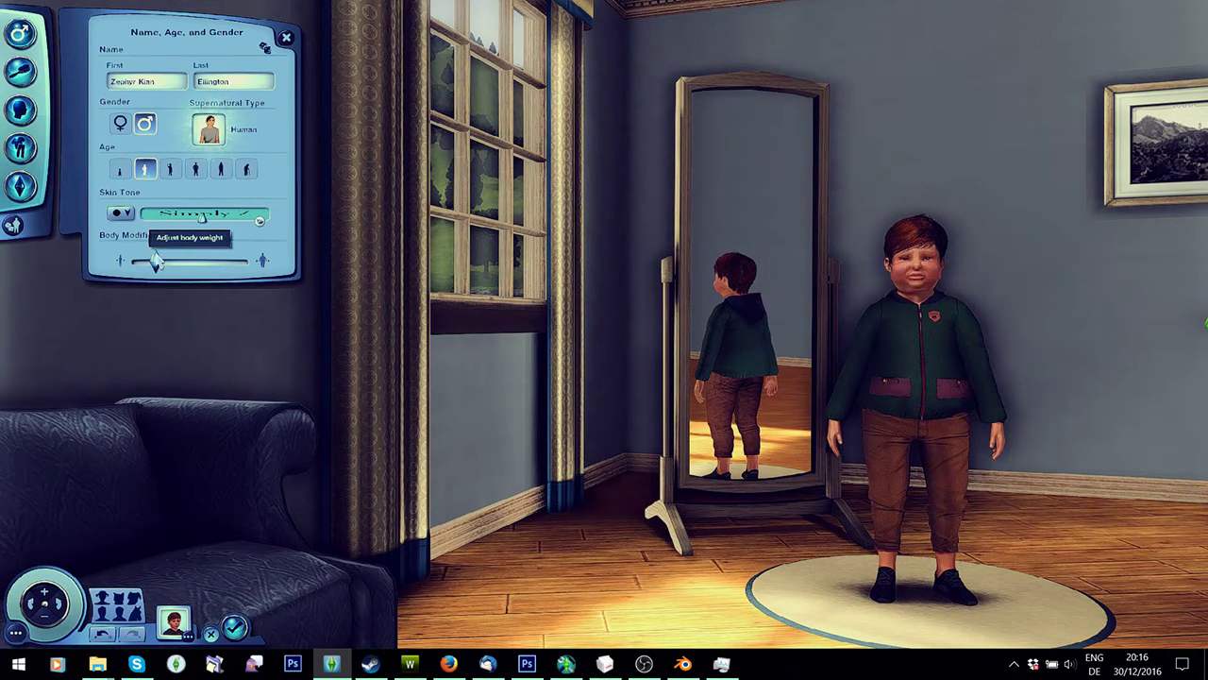
pyautogui.moveTo(155, 264); pyautogui.dragTo(121, 253)
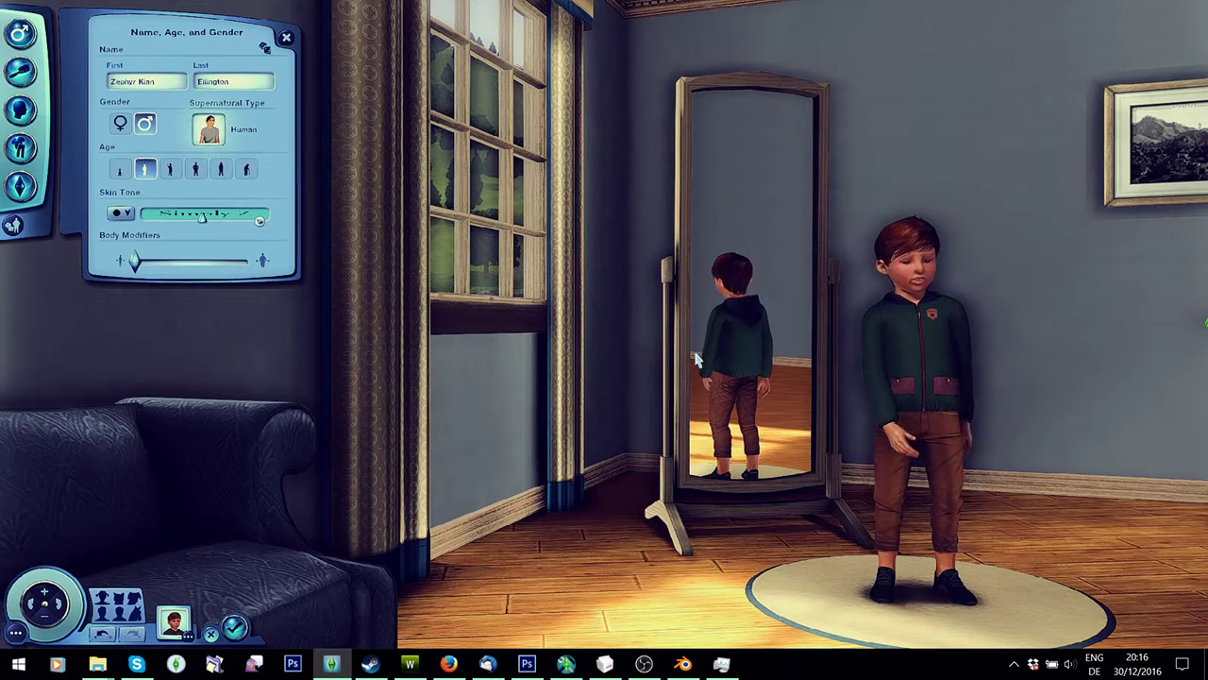
pyautogui.press('Tab')
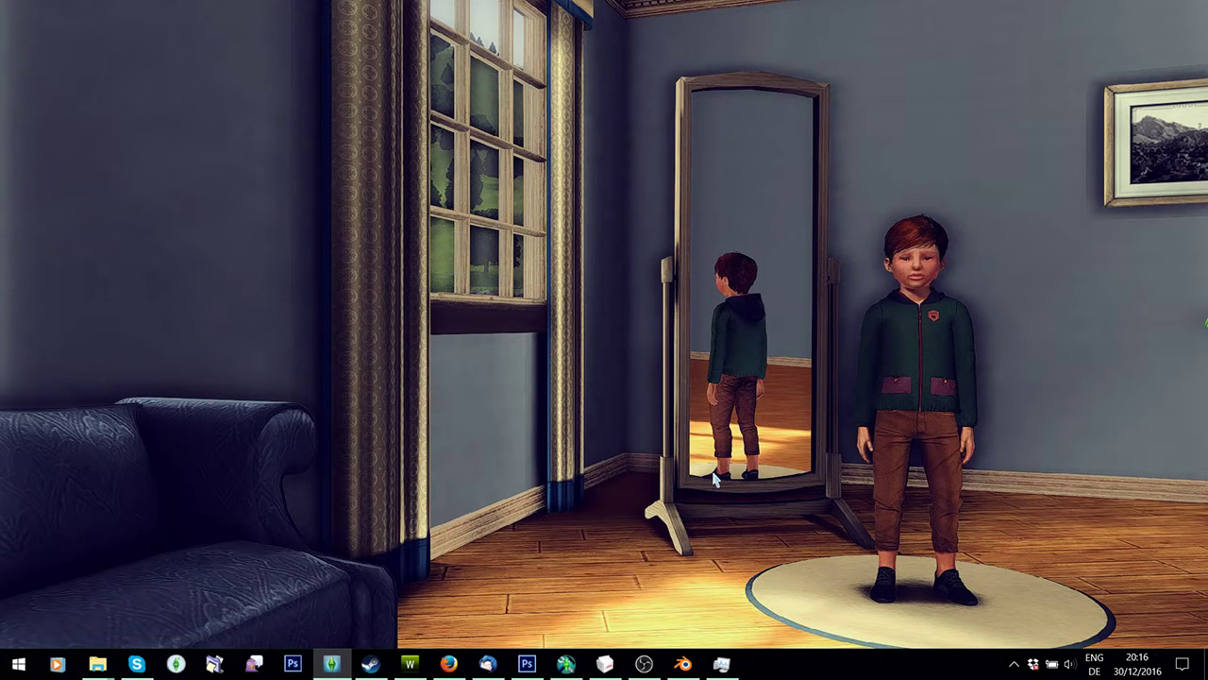
# Look at the finished package in the Puff folder, minimise that window and zoom in on the child in the live game.
pyautogui.moveTo(102, 660)
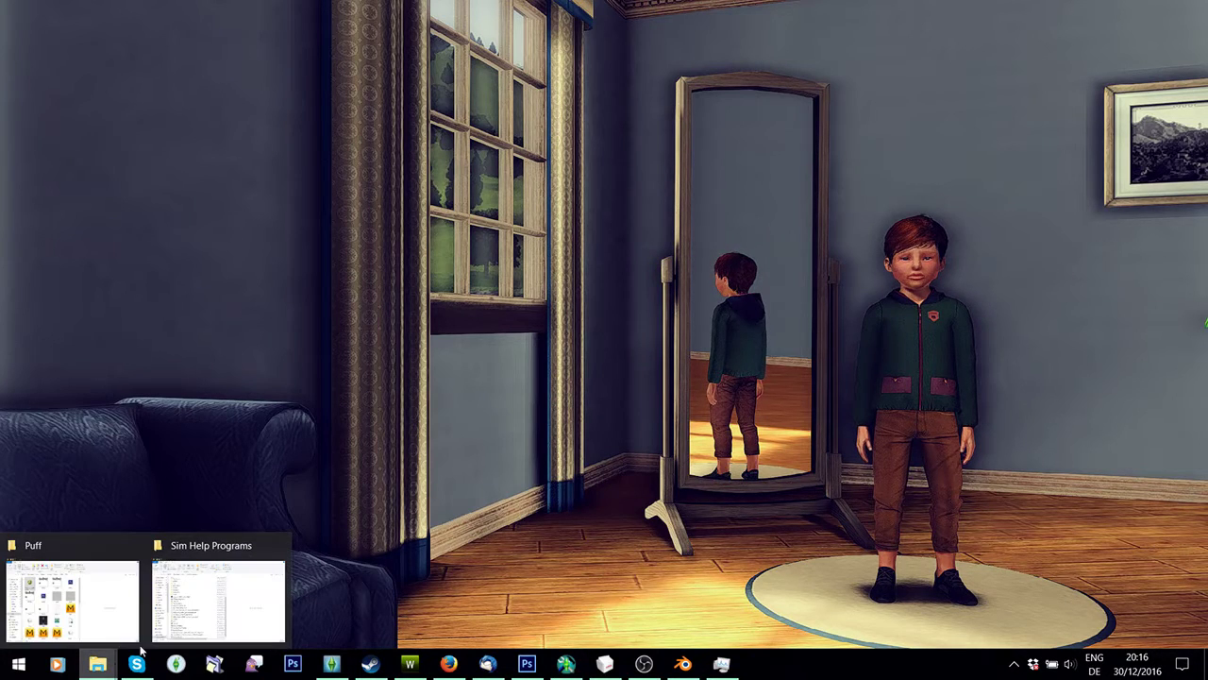
pyautogui.click(133, 595)
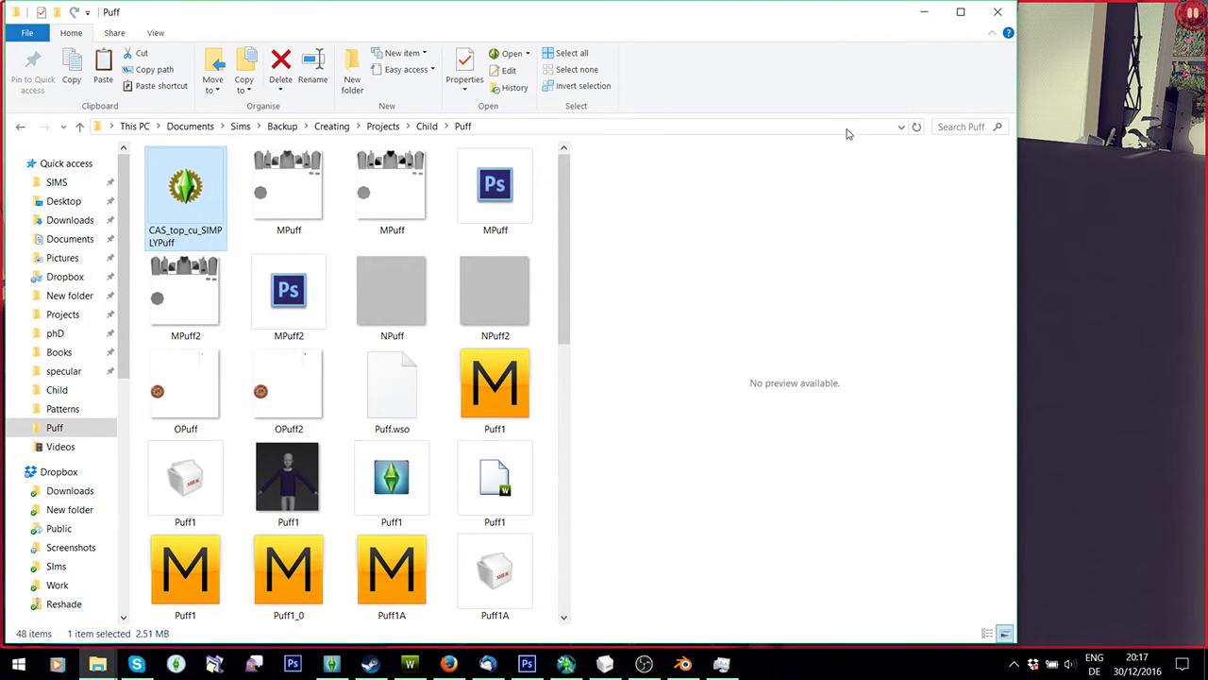
pyautogui.click(924, 12)
pyautogui.scroll(2, 567, 274)
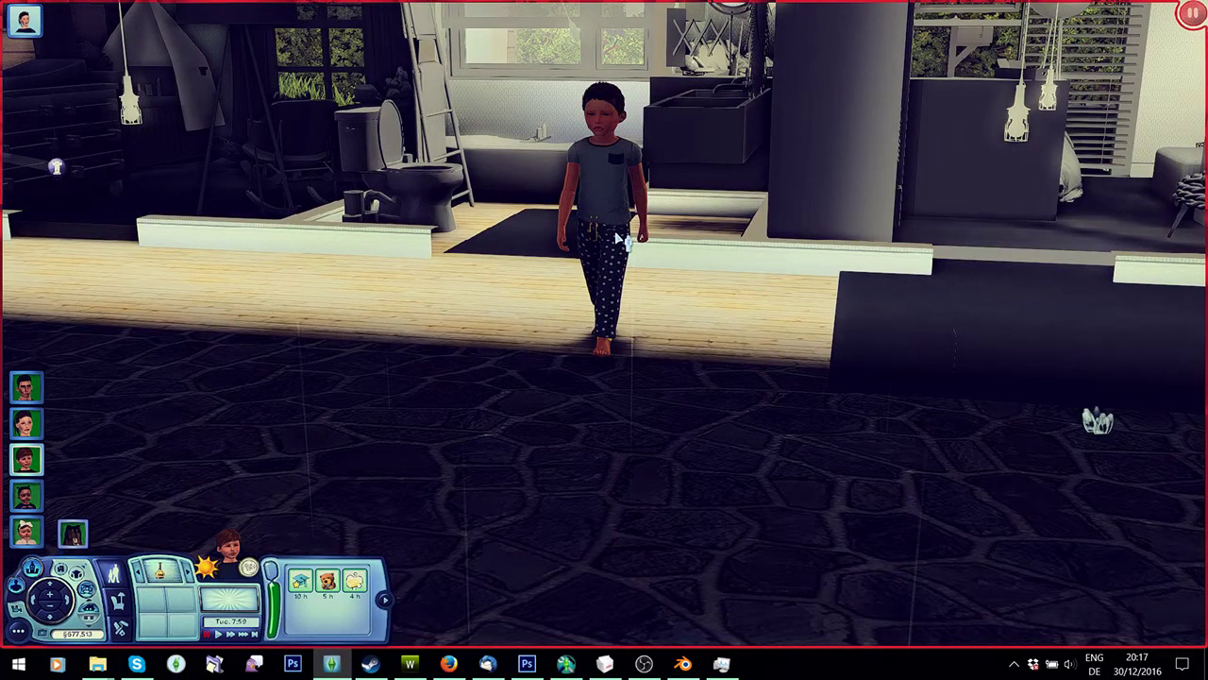
# Change the child's outfit to Everyday 1 using Master Controller's basic outfit options.
pyautogui.click(618, 240)
pyautogui.click(742, 255)
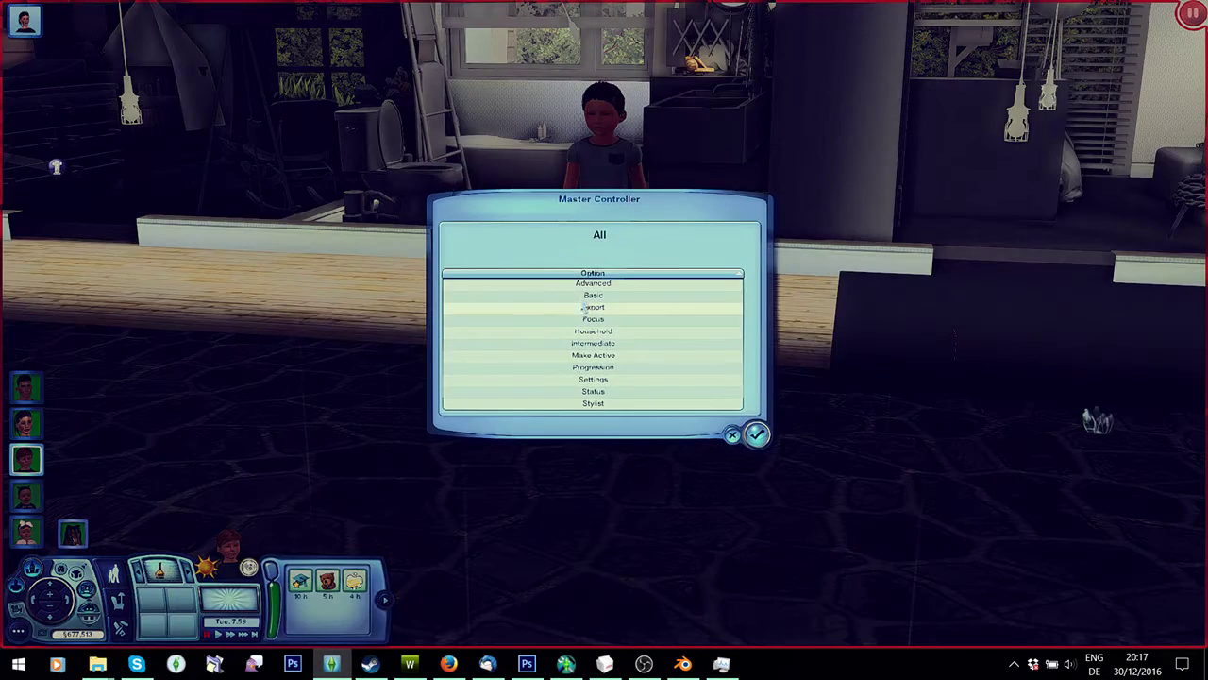
pyautogui.click(605, 297)
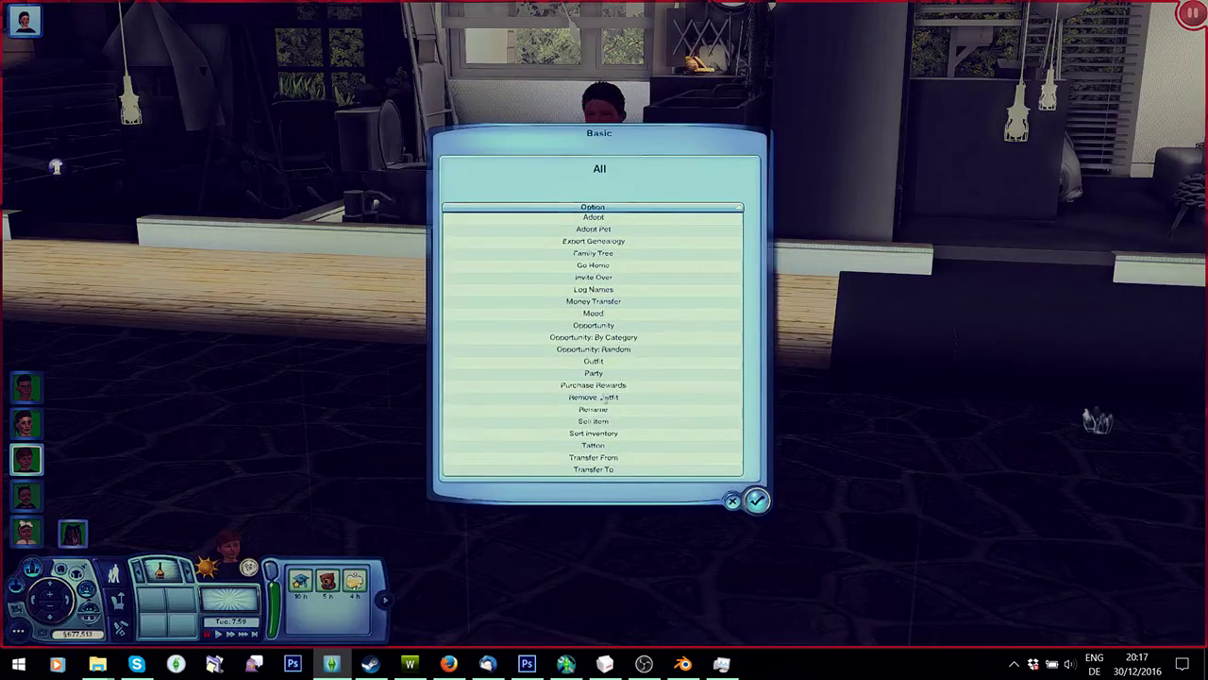
pyautogui.click(605, 373)
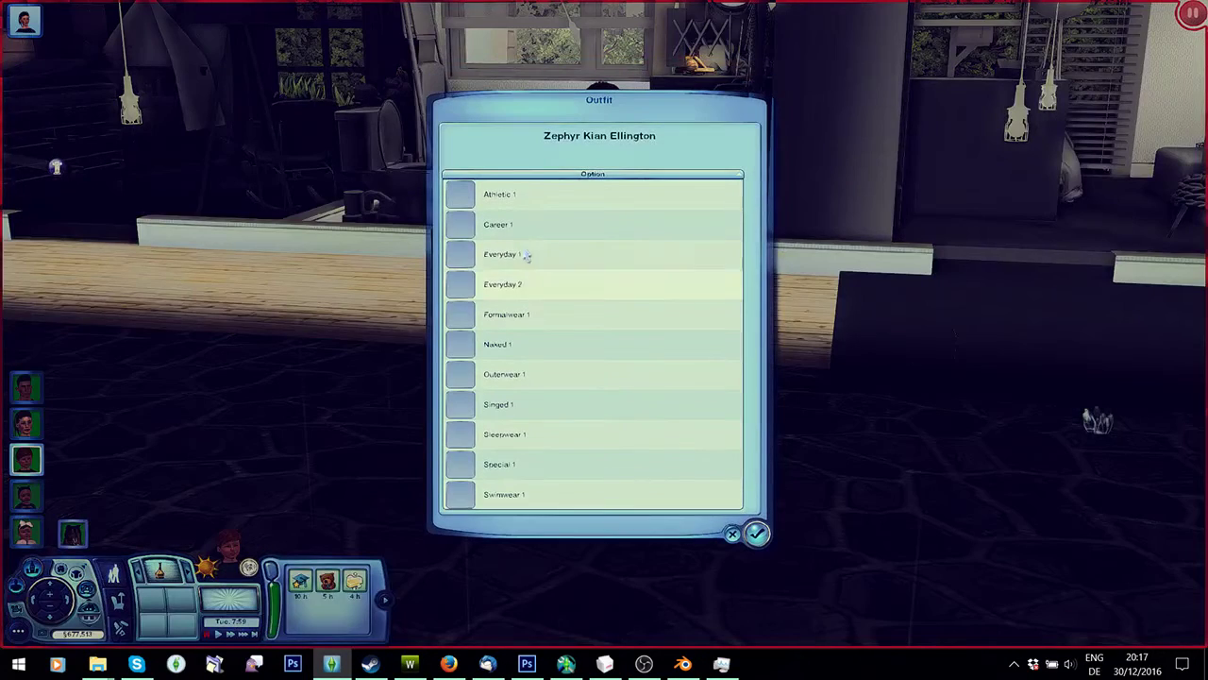
pyautogui.click(529, 255)
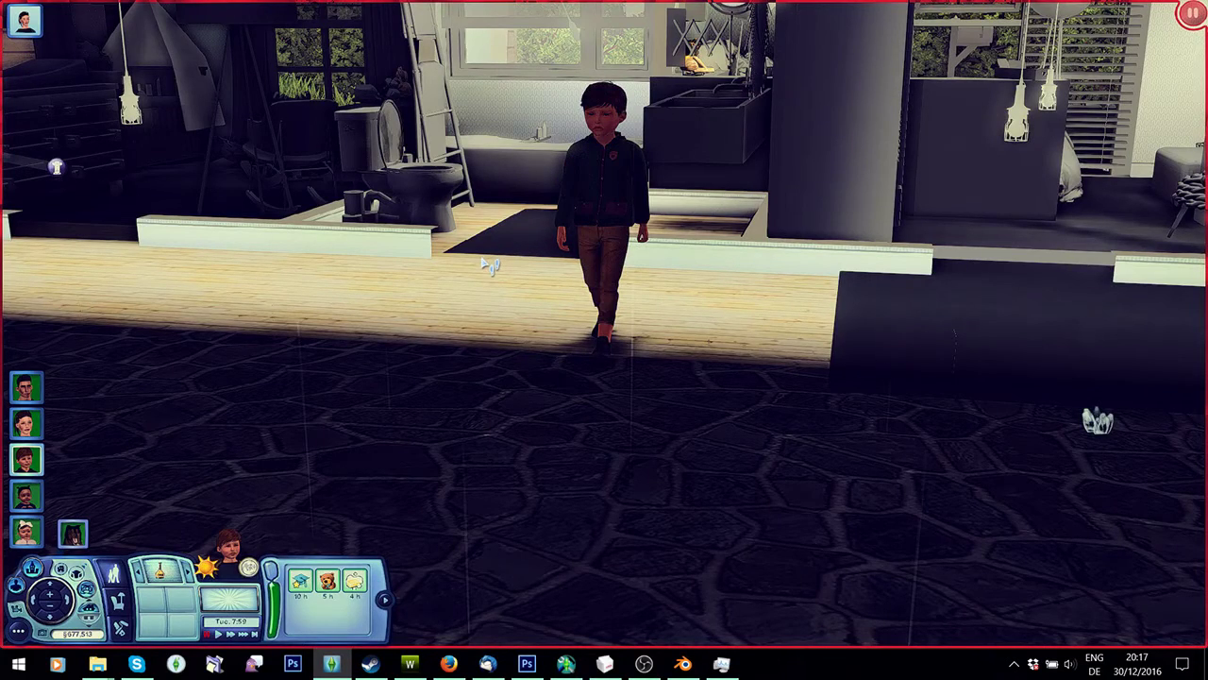
# Examine the puff jacket on the child in the live game, up close and from different camera angles.
pyautogui.scroll(1, 491, 265)
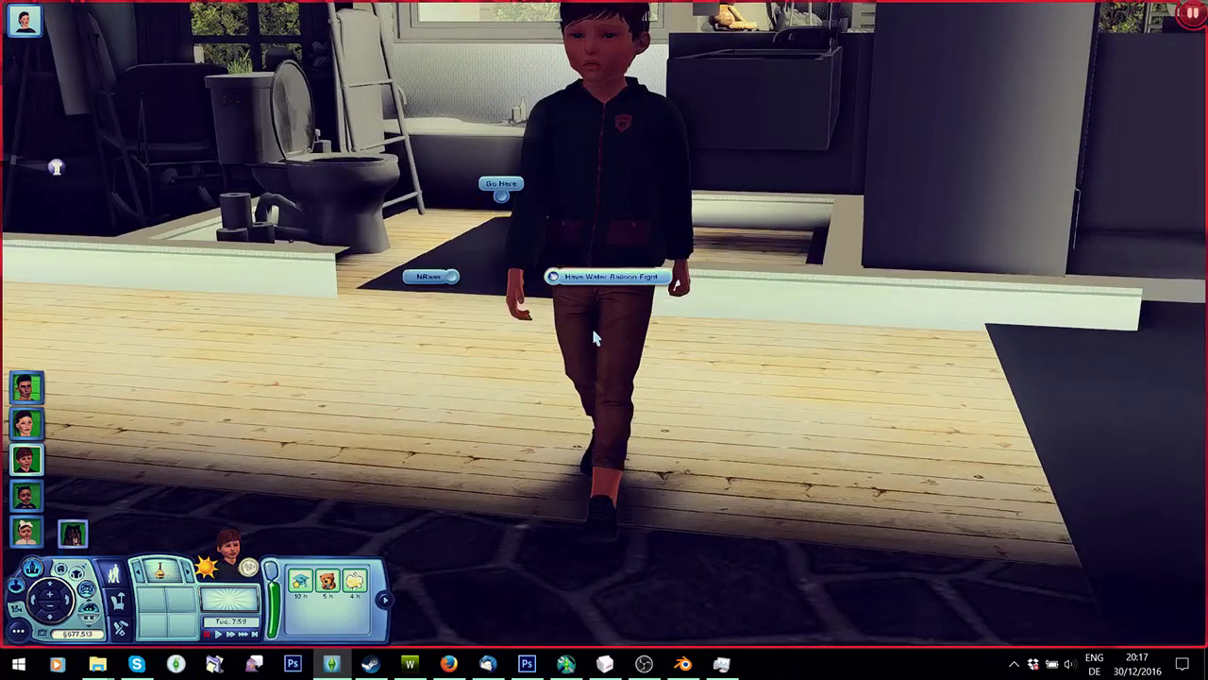
pyautogui.hotkey('ctrl', 's')
pyautogui.click(706, 384)
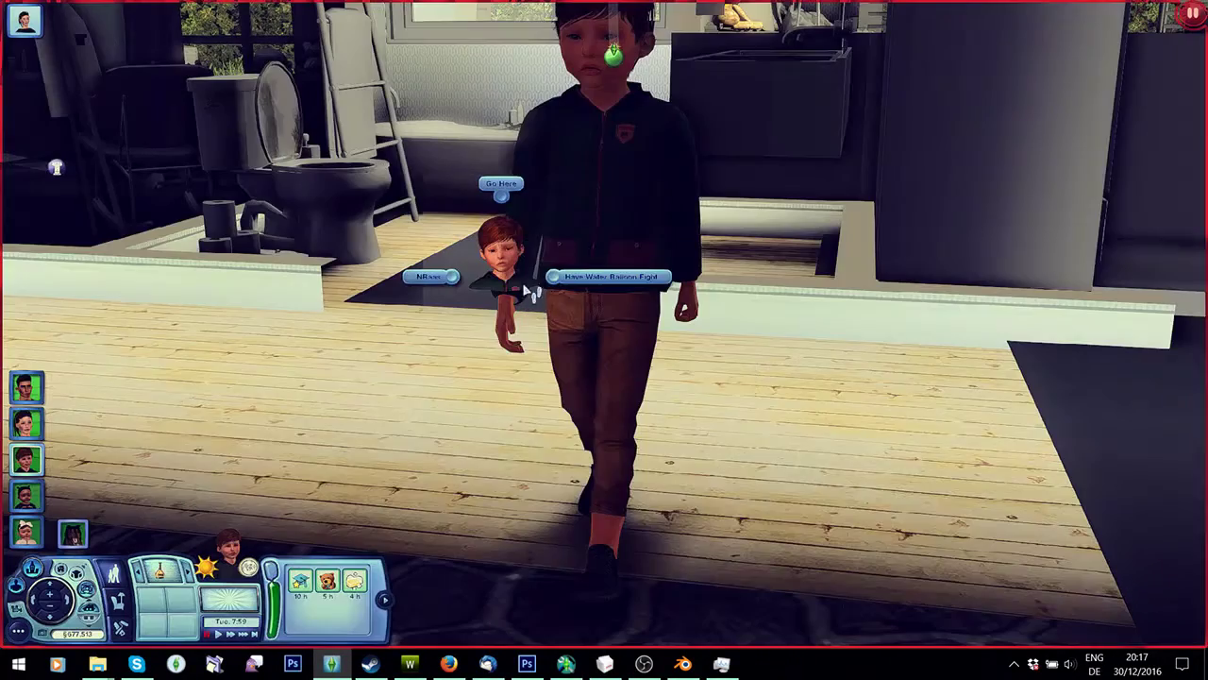
pyautogui.press('e')
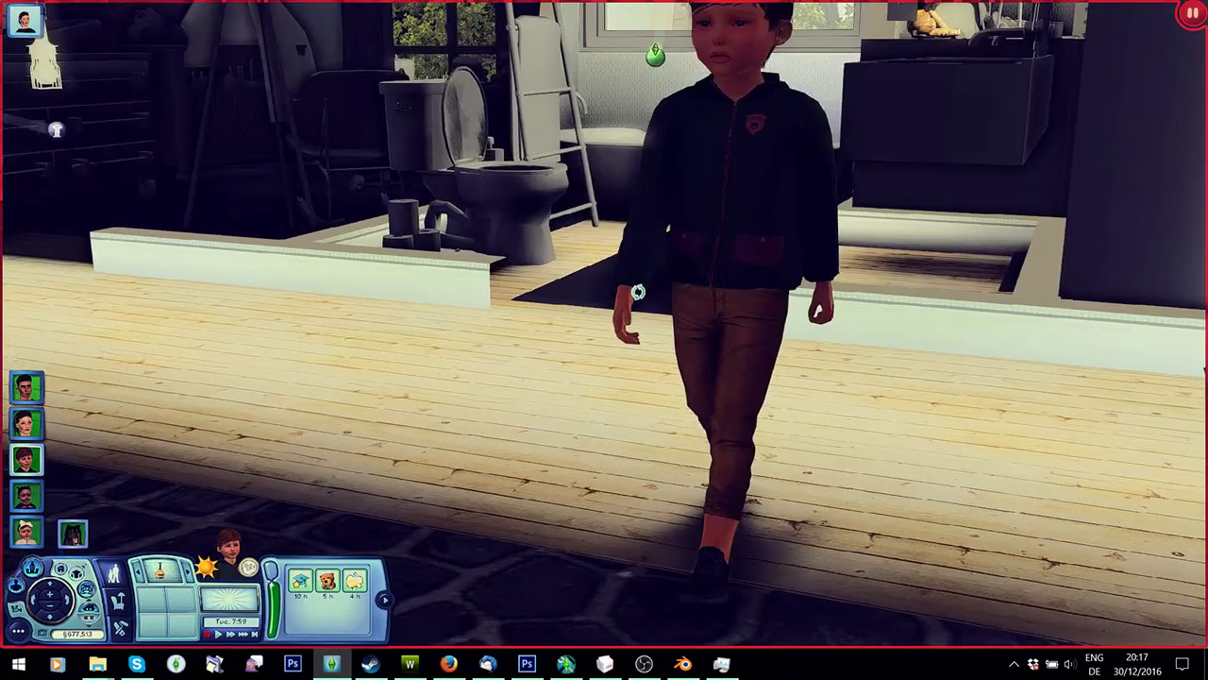
pyautogui.press('e')
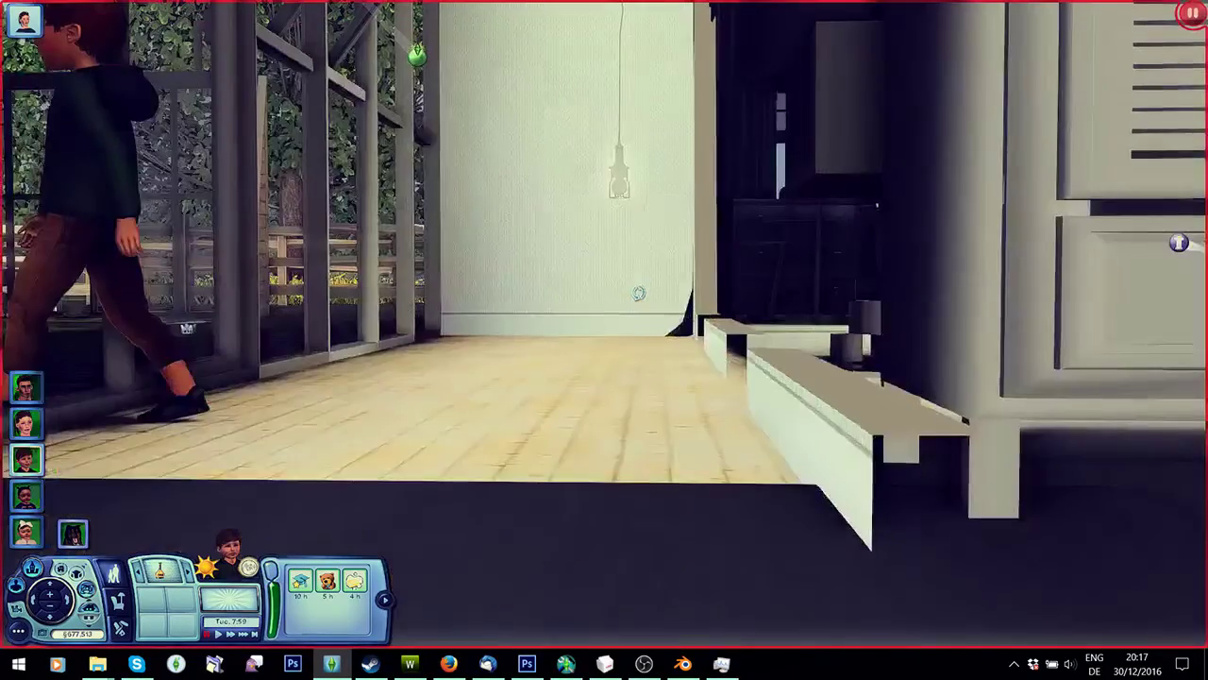
pyautogui.moveTo(639, 293); pyautogui.dragTo(650, 327, button='middle')
pyautogui.scroll(-2, 674, 340)
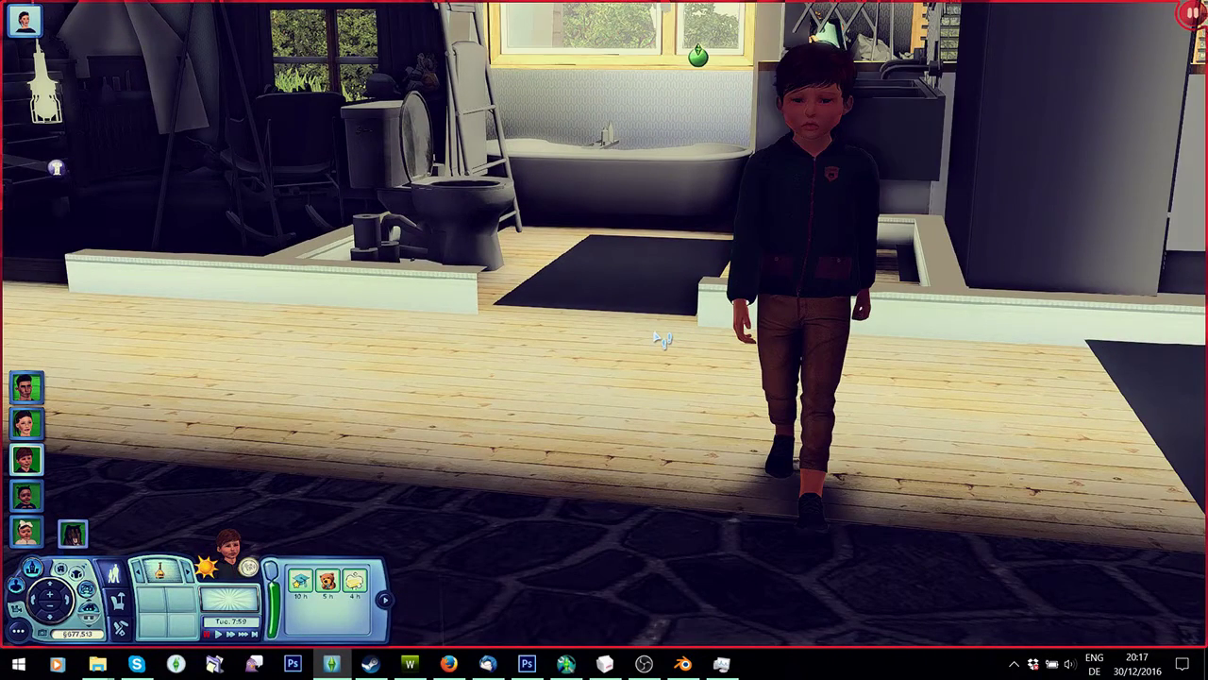
pyautogui.scroll(2, 646, 336)
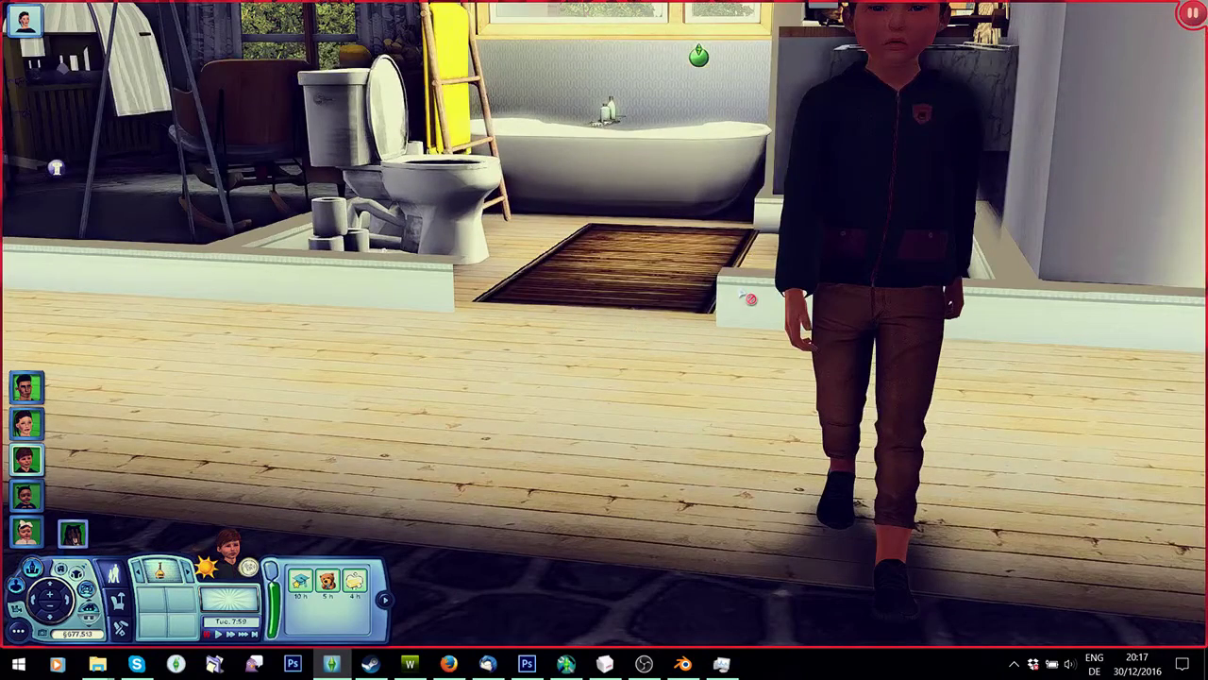
pyautogui.scroll(1, 878, 272)
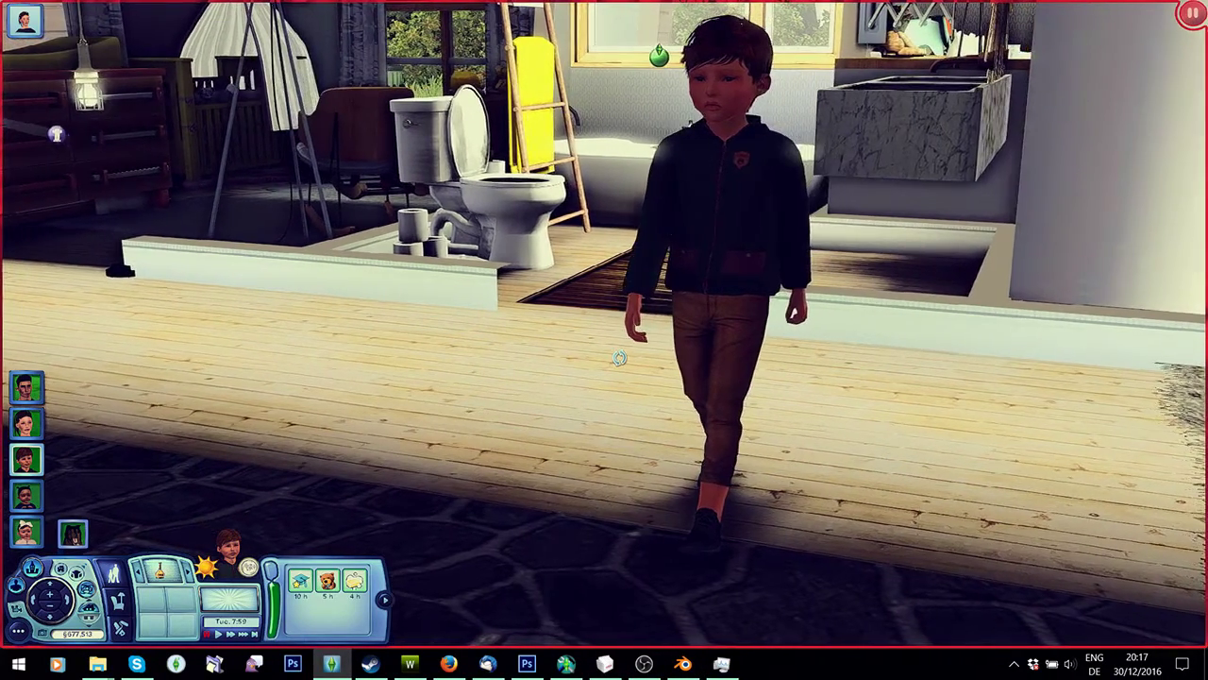
pyautogui.moveTo(619, 358); pyautogui.dragTo(621, 359, button='middle')
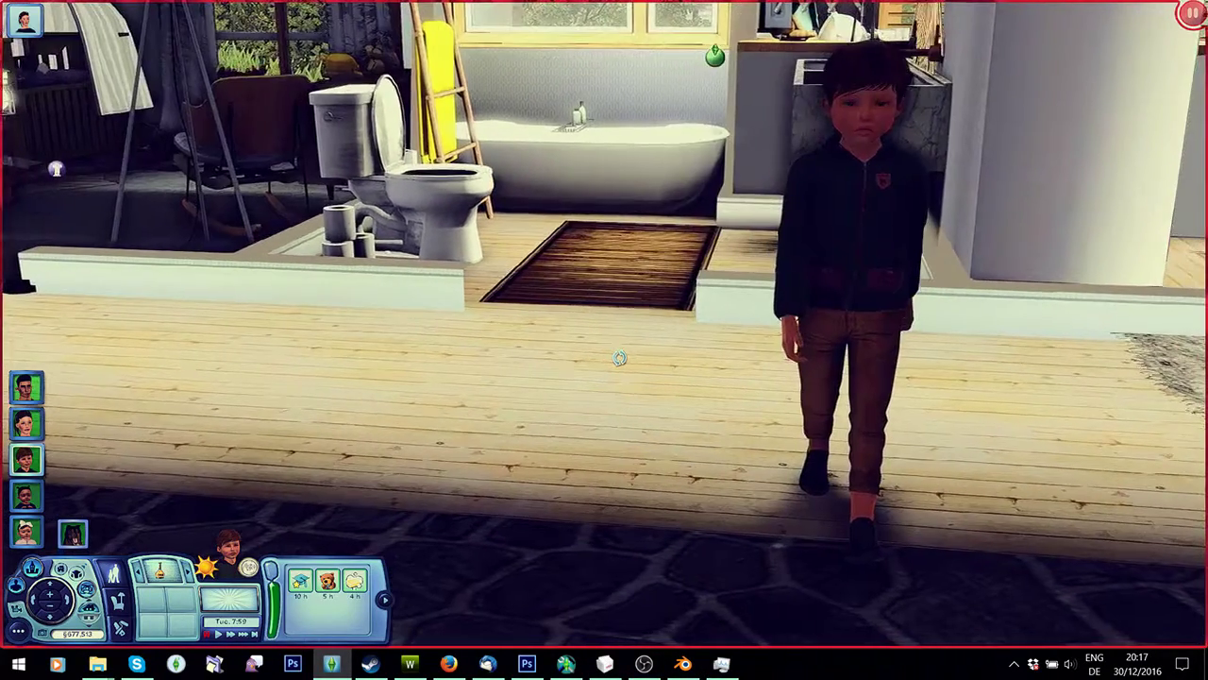